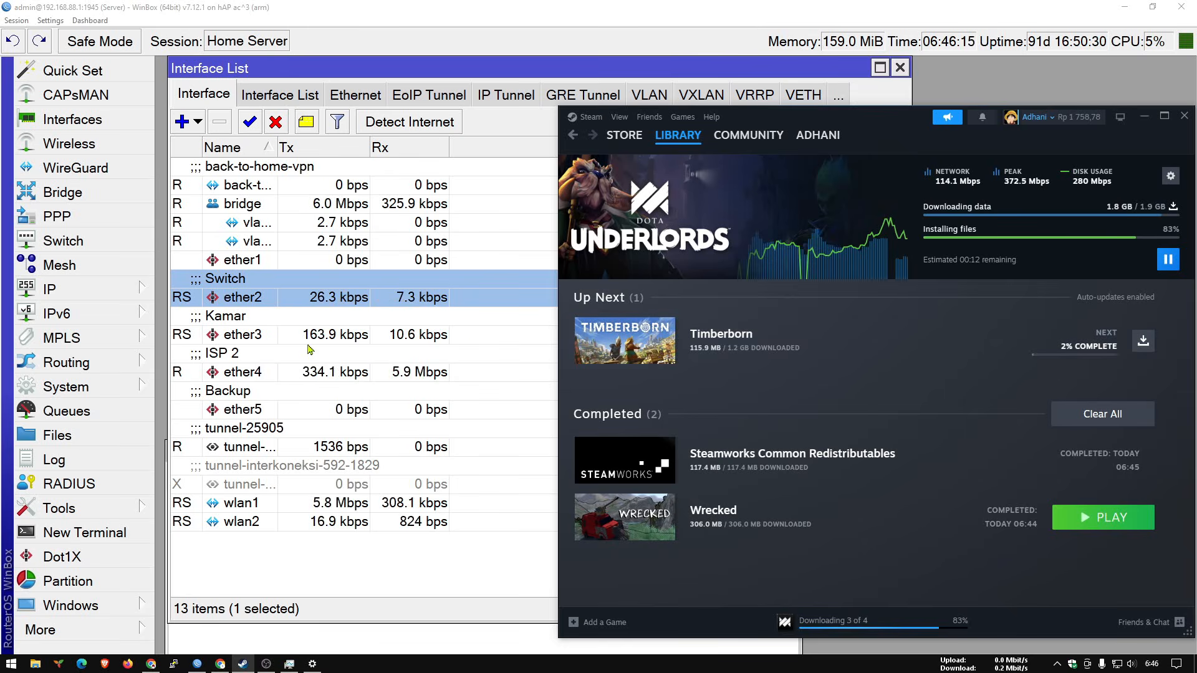
# Step: Watch the Steam game downloads alongside the compact Task Manager performance view
pyautogui.click(289, 664)
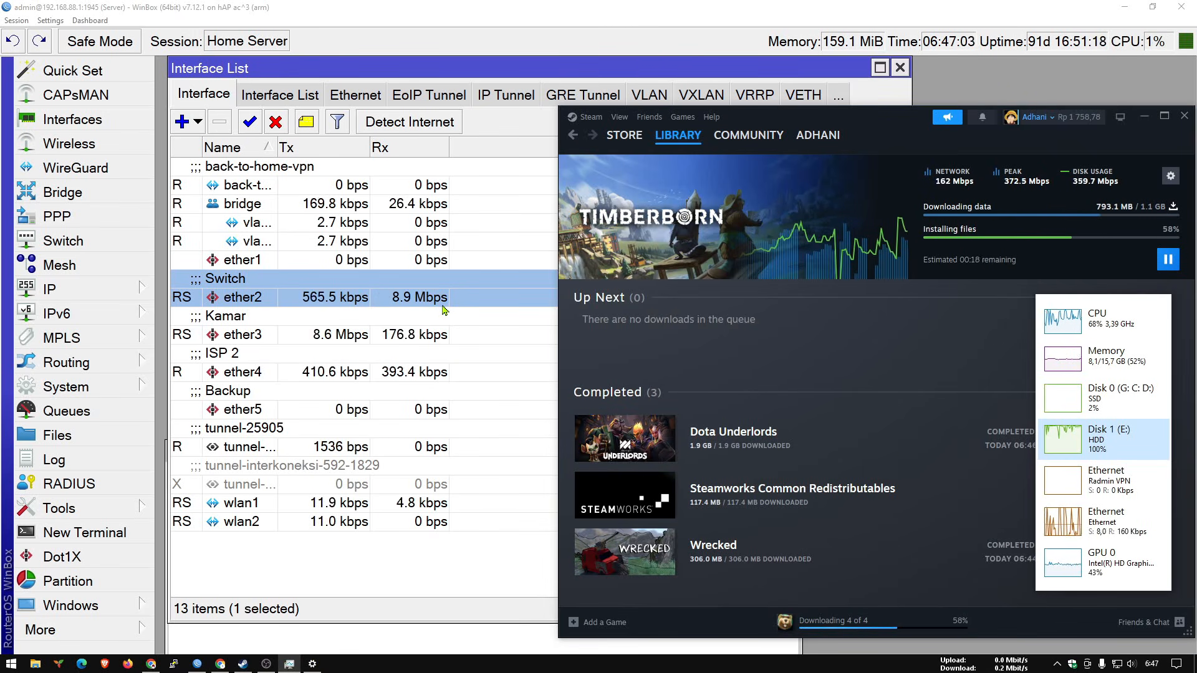
pyautogui.doubleClick(1101, 440)
pyautogui.doubleClick(653, 429)
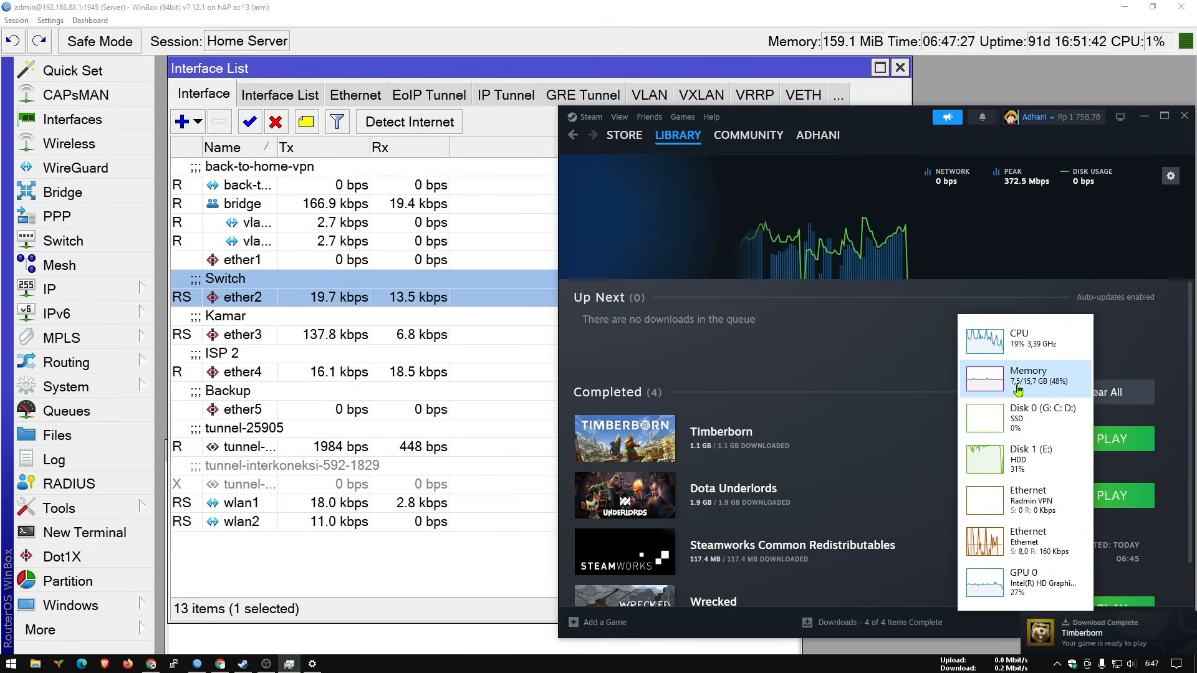
pyautogui.click(678, 136)
pyautogui.click(636, 356)
pyautogui.click(623, 388)
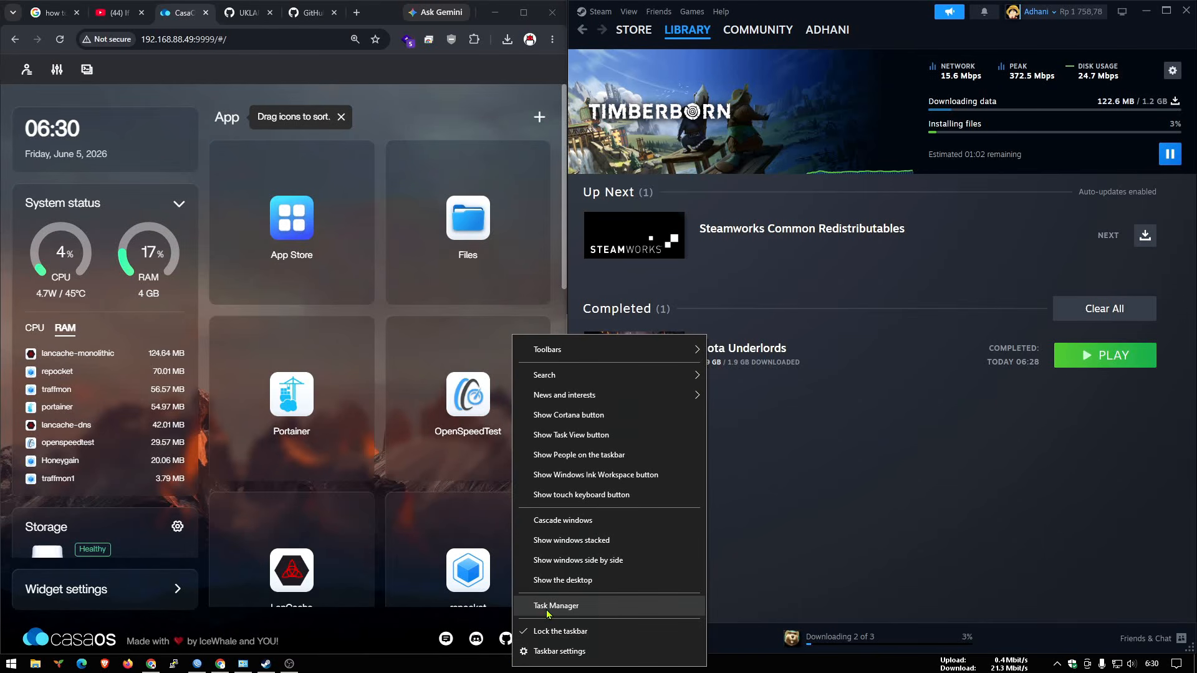
# Step: Open Task Manager and examine the CPU, memory, both disks and Ethernet performance during the Timberborn download, then return to Steam
pyautogui.click(518, 604)
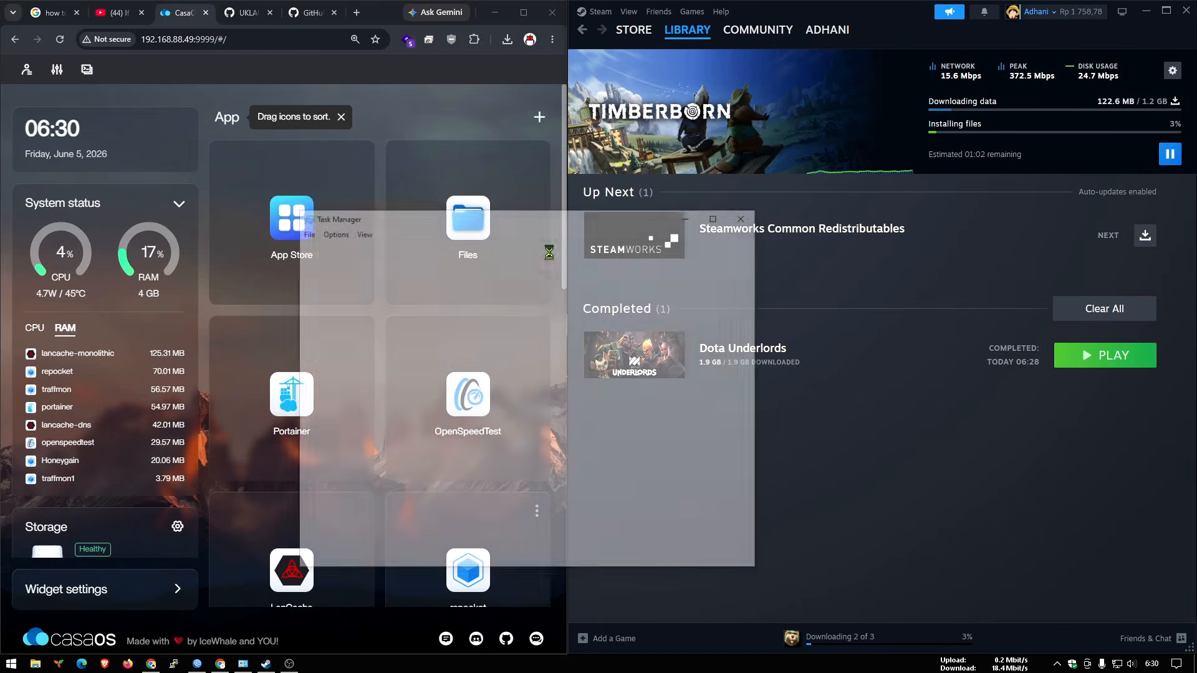
pyautogui.moveTo(503, 221); pyautogui.dragTo(577, 126)
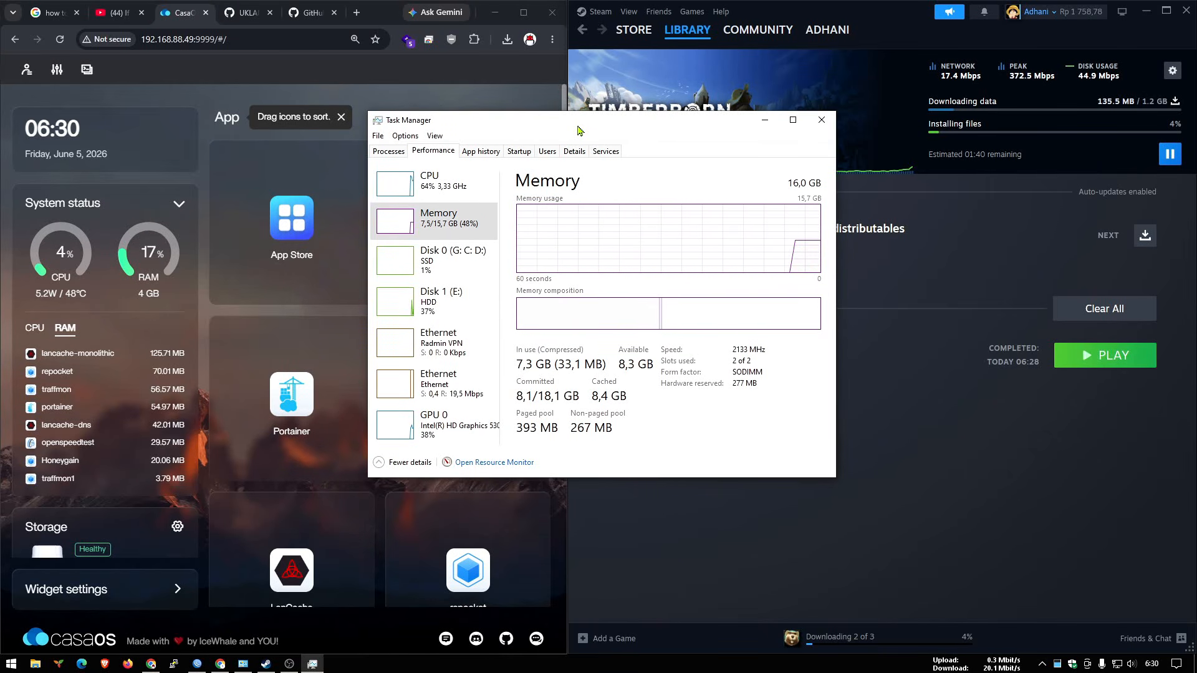
pyautogui.click(422, 181)
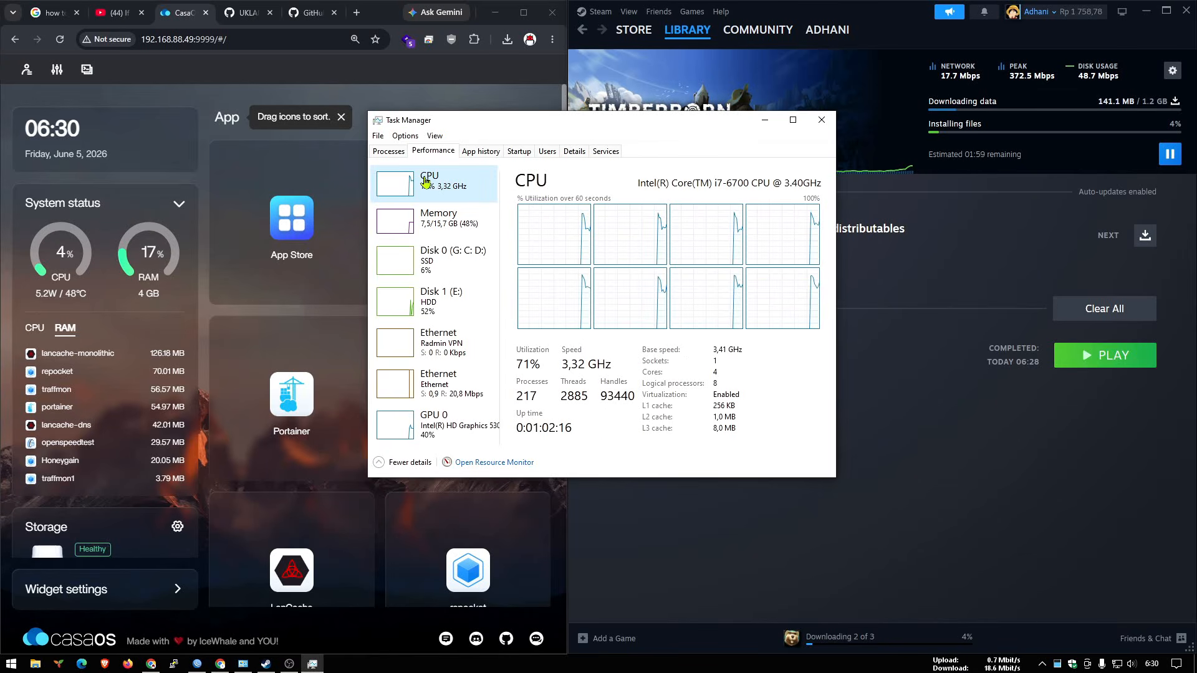
pyautogui.click(435, 234)
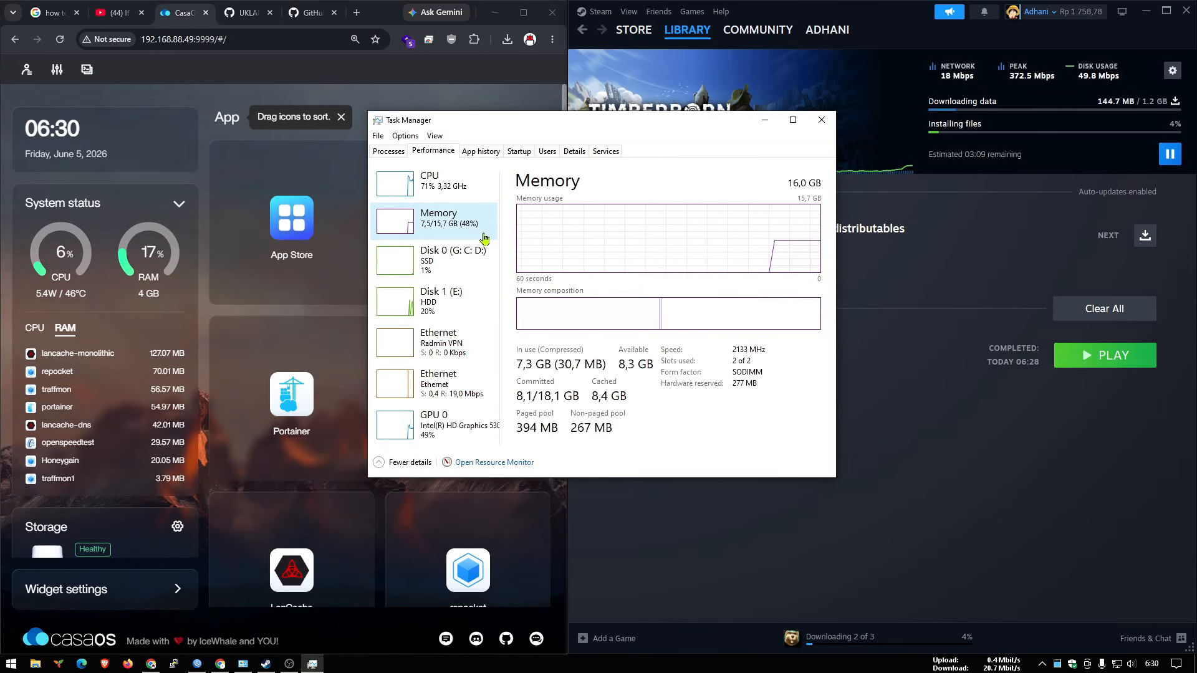
pyautogui.click(460, 276)
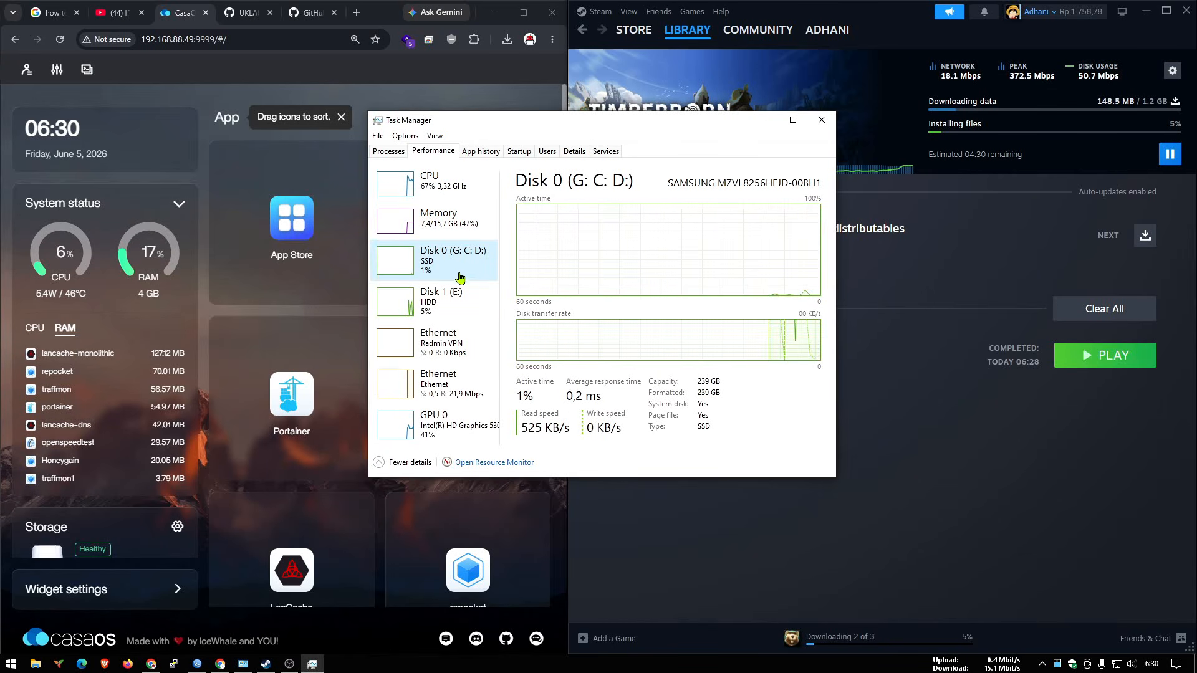
pyautogui.click(448, 304)
pyautogui.click(450, 274)
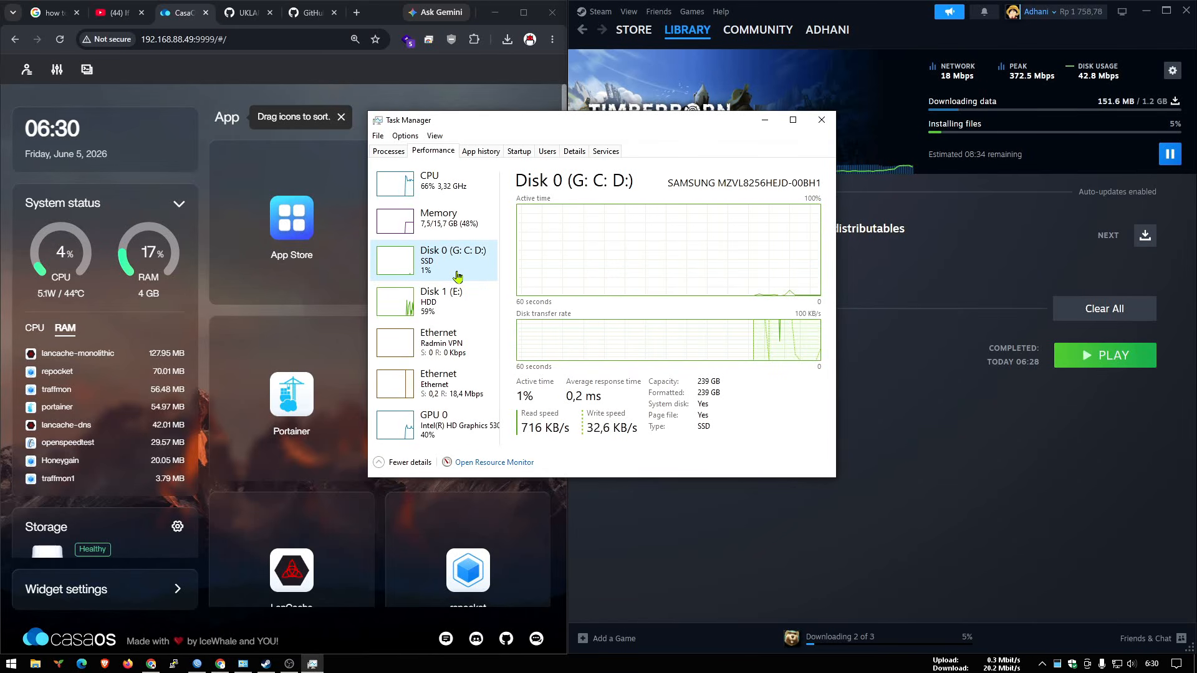
pyautogui.click(440, 306)
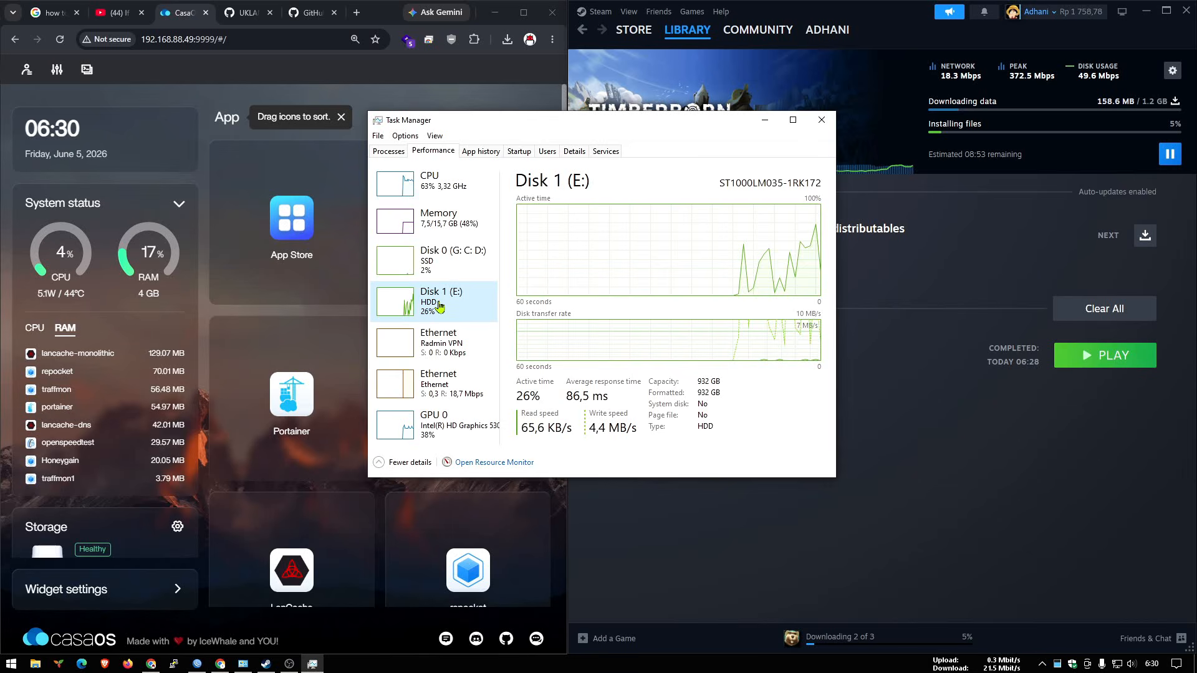
pyautogui.click(477, 385)
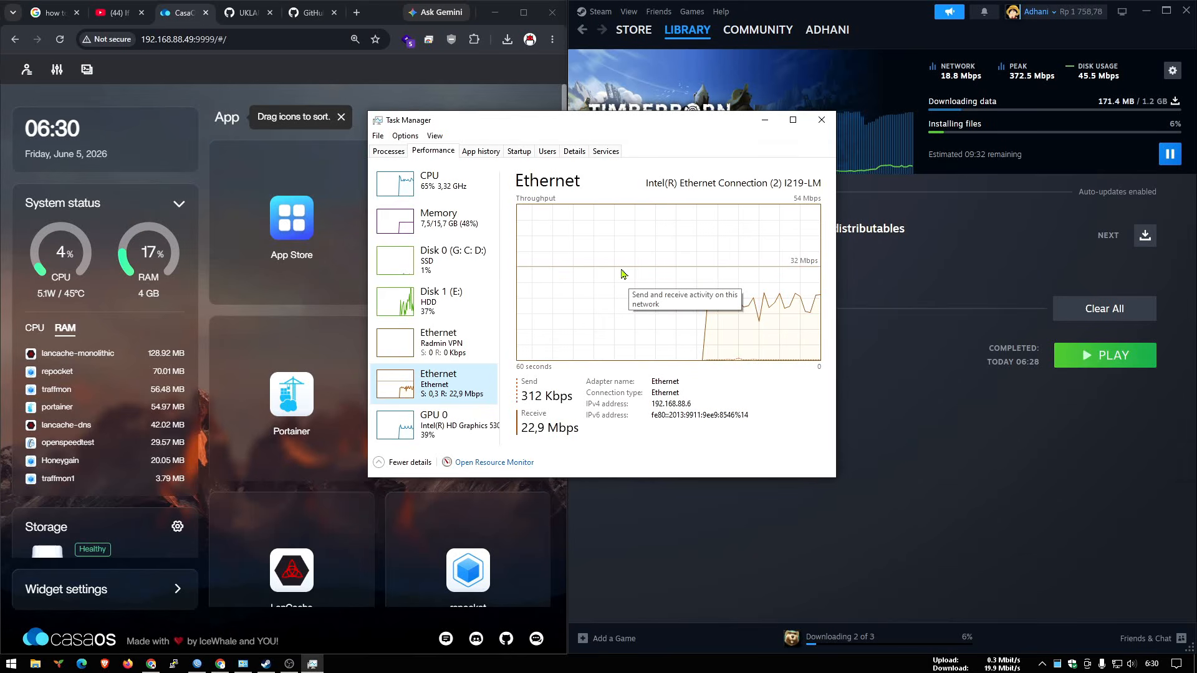
pyautogui.click(775, 13)
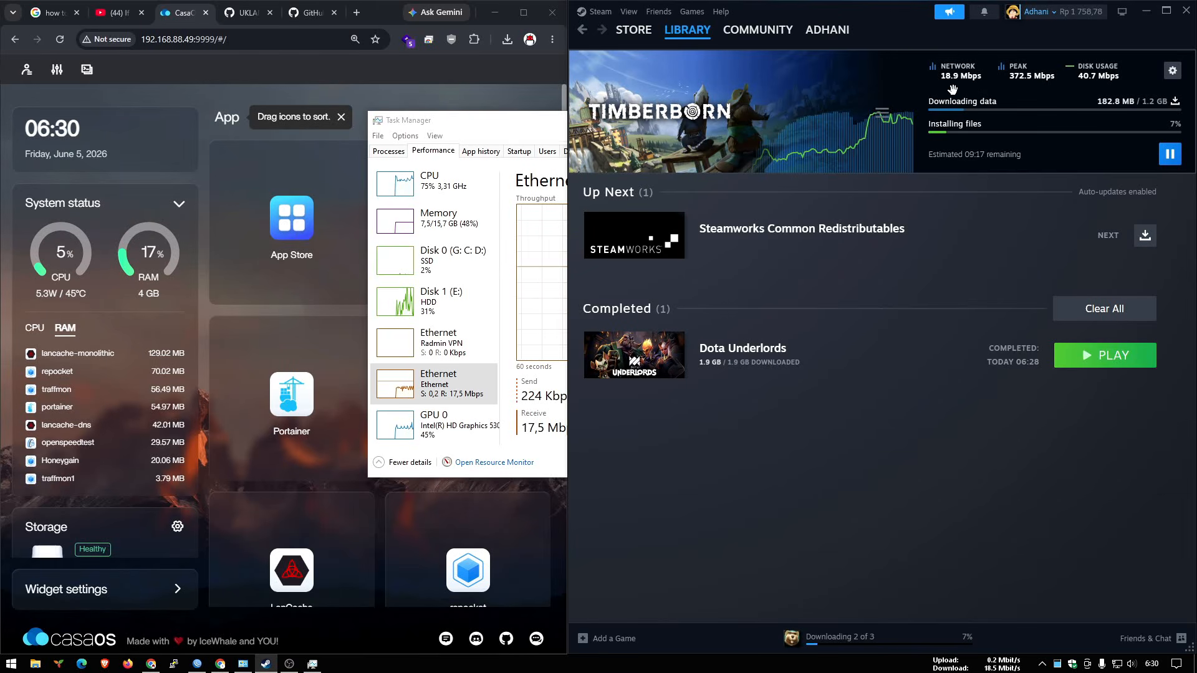
# Step: Switch to WinBox and examine the interface traffic and the running ping to 9.9.9.9, moving the terminal clear of the interface list
pyautogui.click(198, 663)
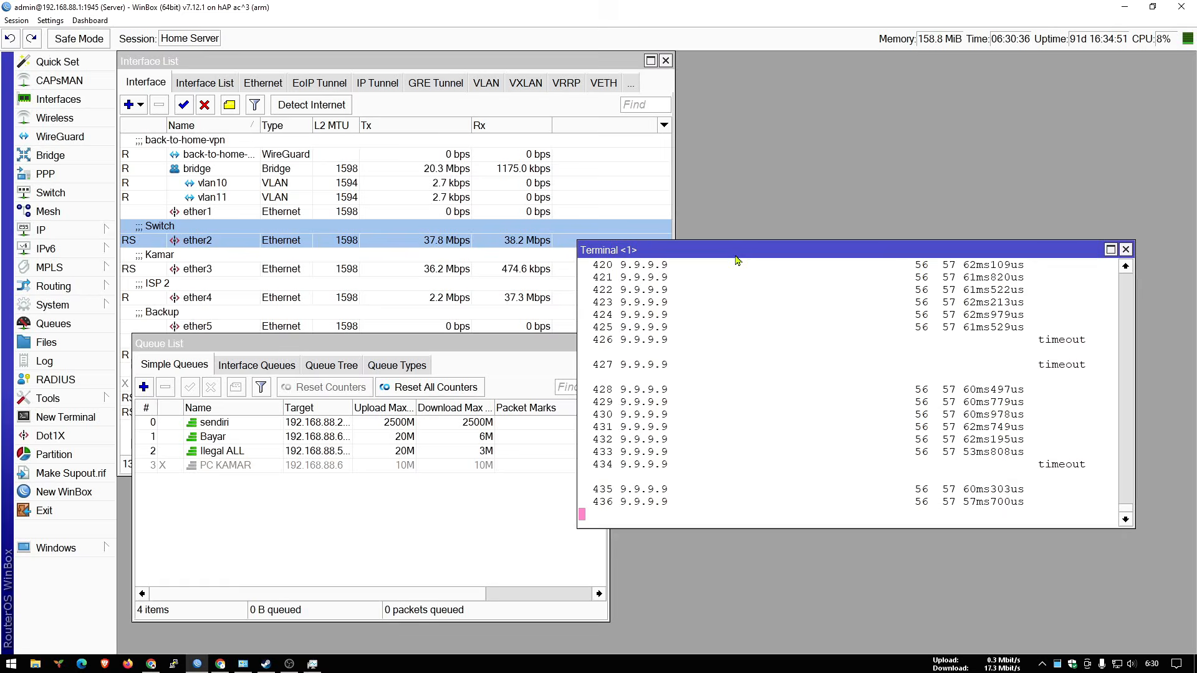
pyautogui.moveTo(736, 249); pyautogui.dragTo(756, 126)
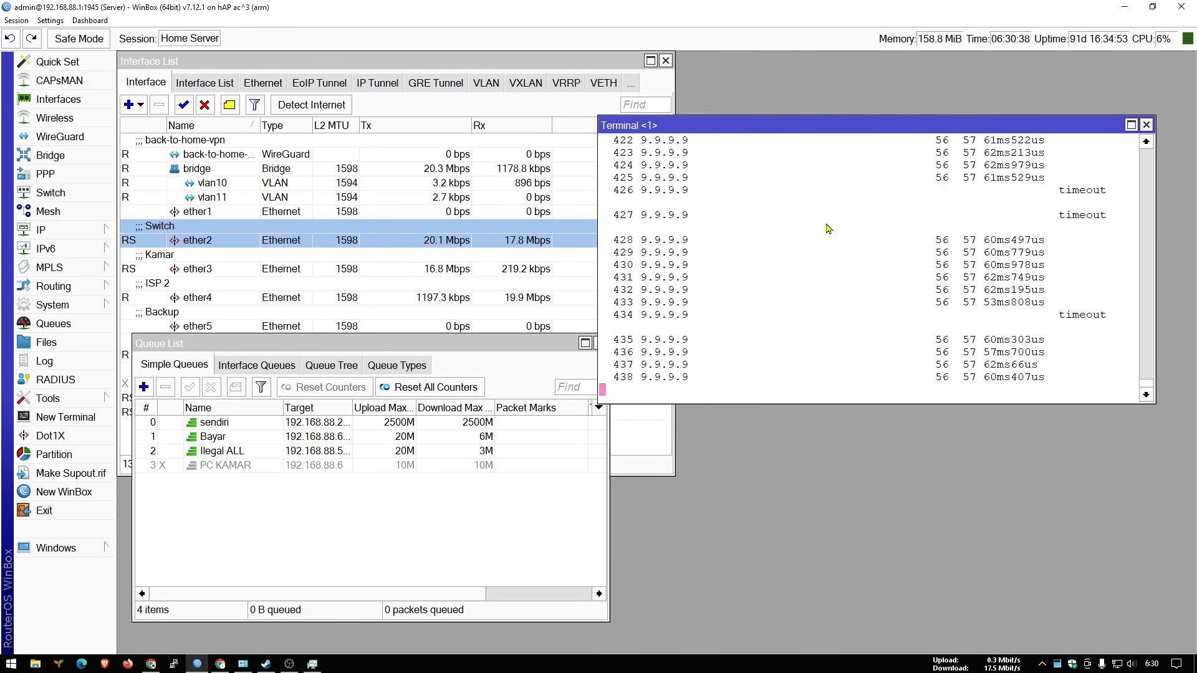
pyautogui.hotkey('ctrl', 'c')
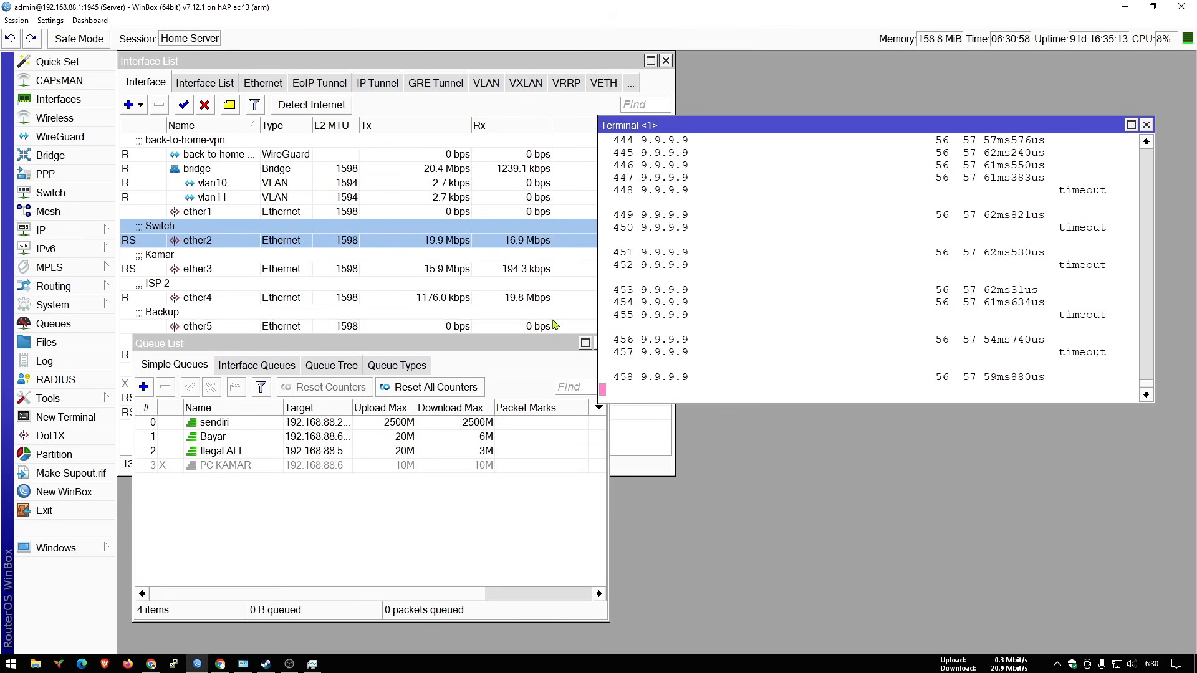
pyautogui.hotkey('ctrl', 'c')
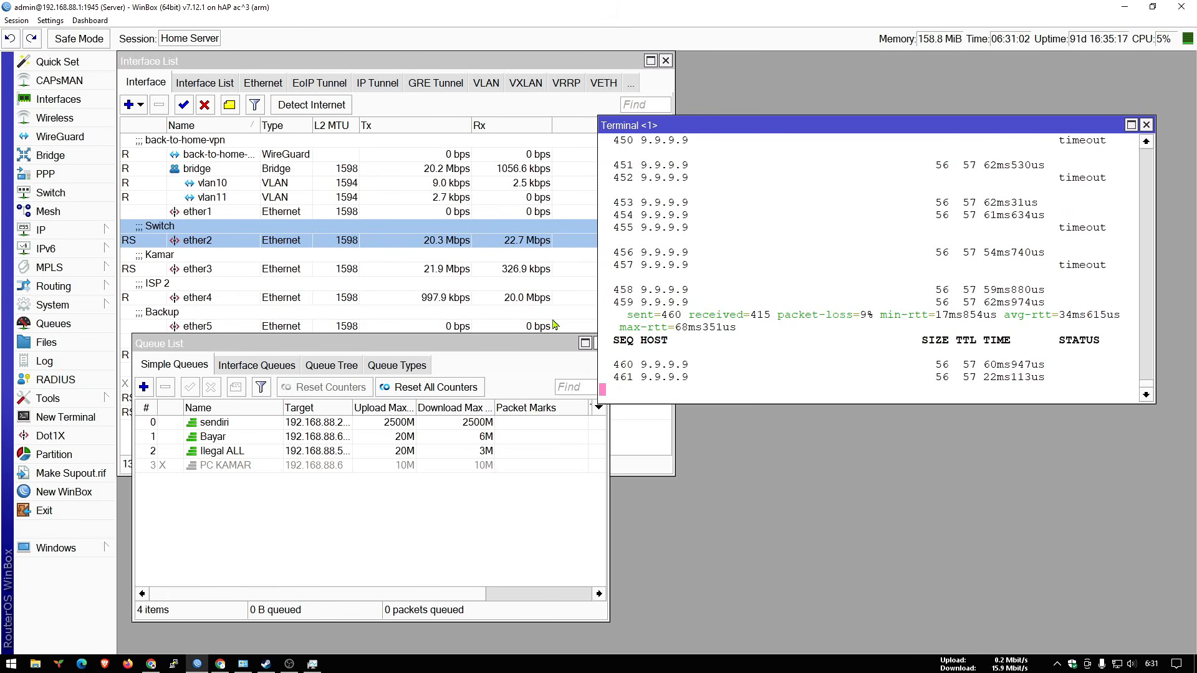
pyautogui.click(1124, 7)
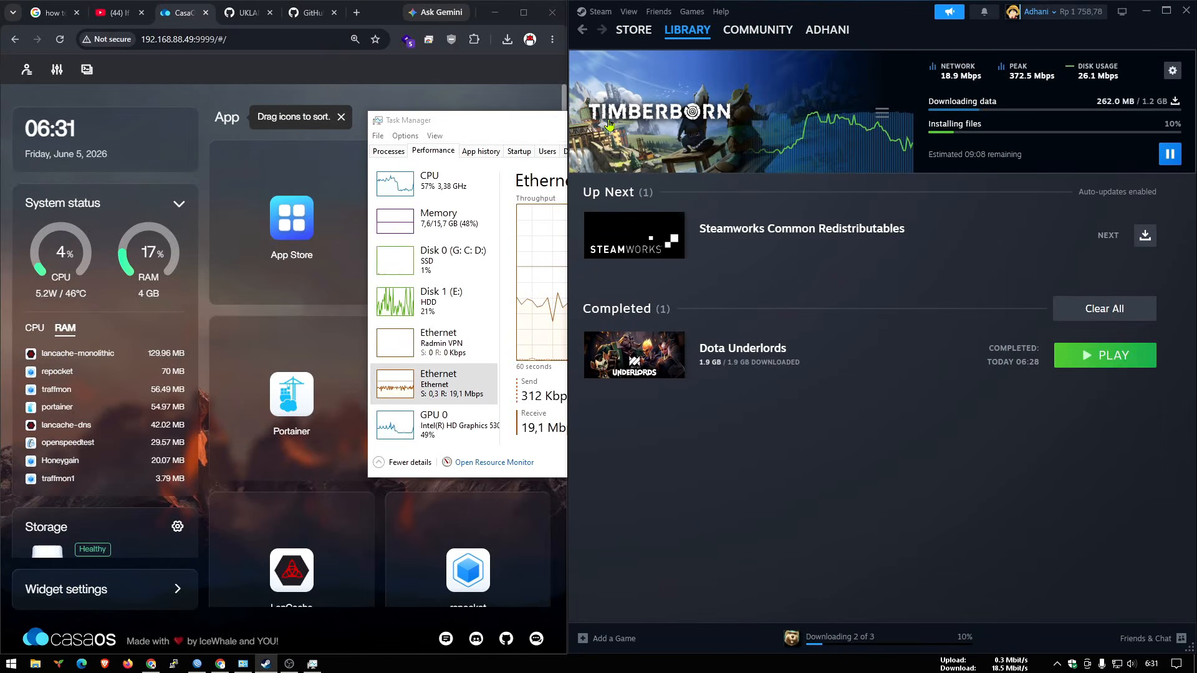
# Step: Maximise the browser showing CasaOS at 192.168.88.49 and search its App Store for "lan", closing the store when done
pyautogui.click(521, 12)
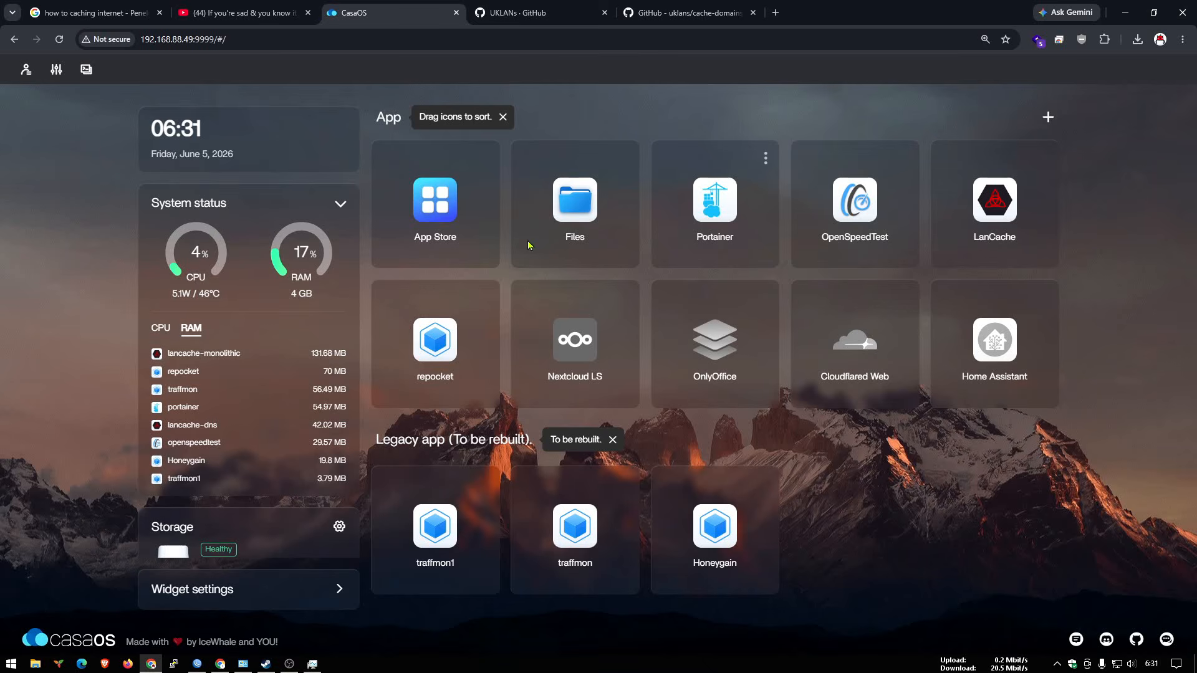
pyautogui.click(447, 207)
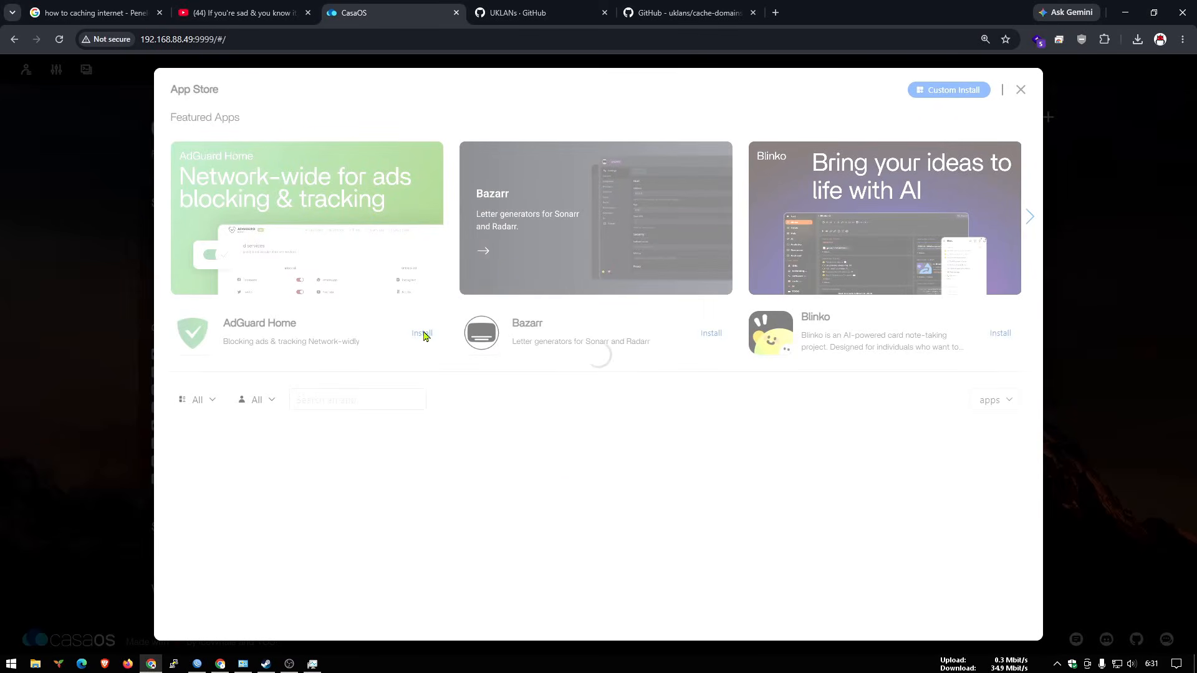
pyautogui.write('lan')
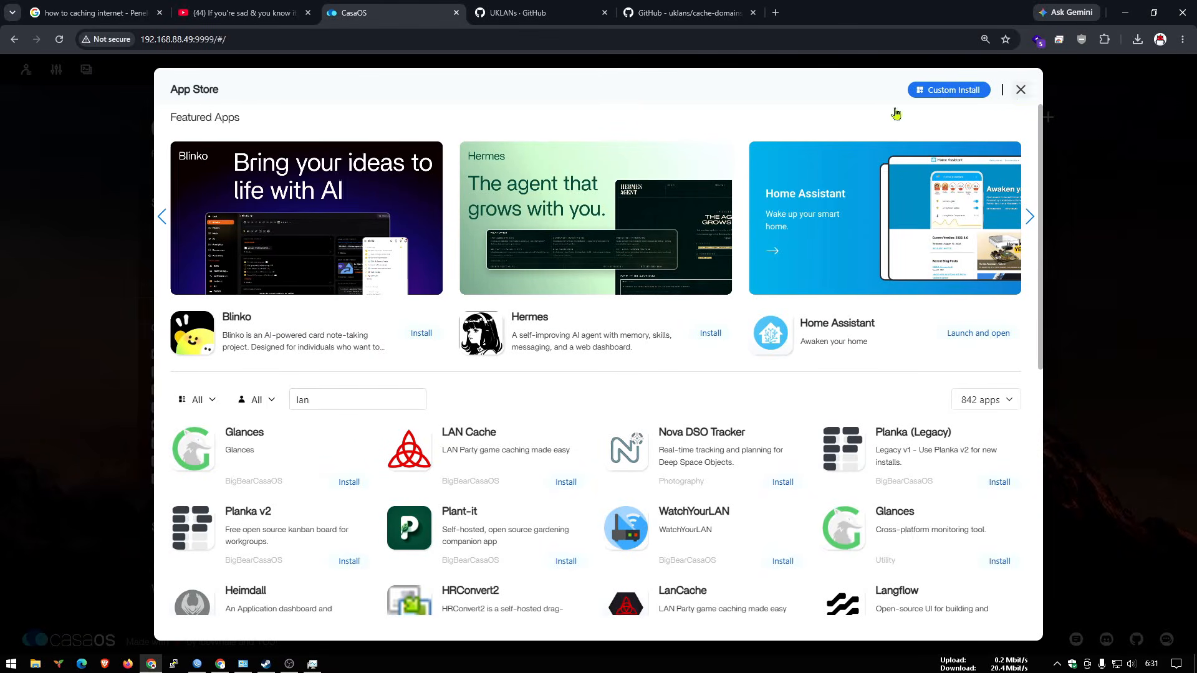
pyautogui.click(1020, 89)
# Step: Open CasaOS at 192.168.88.2:9999 in a new browser tab and log in with the saved username and password
pyautogui.click(776, 13)
pyautogui.write('192.168.88.2')
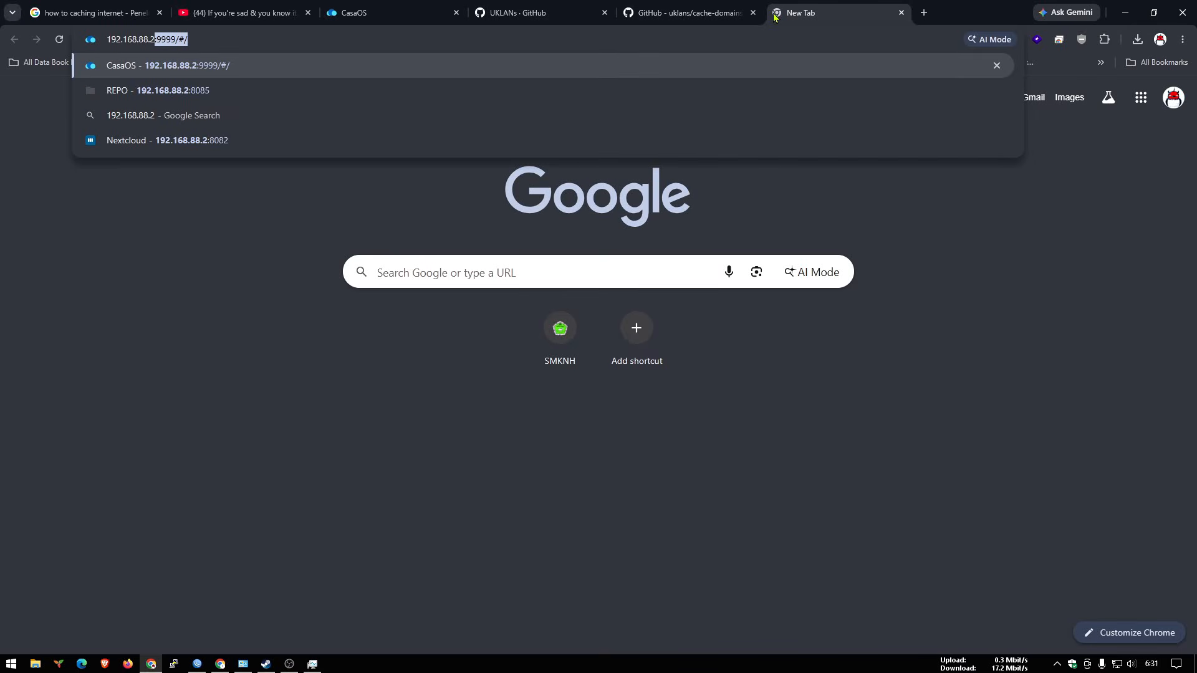
pyautogui.press('Return')
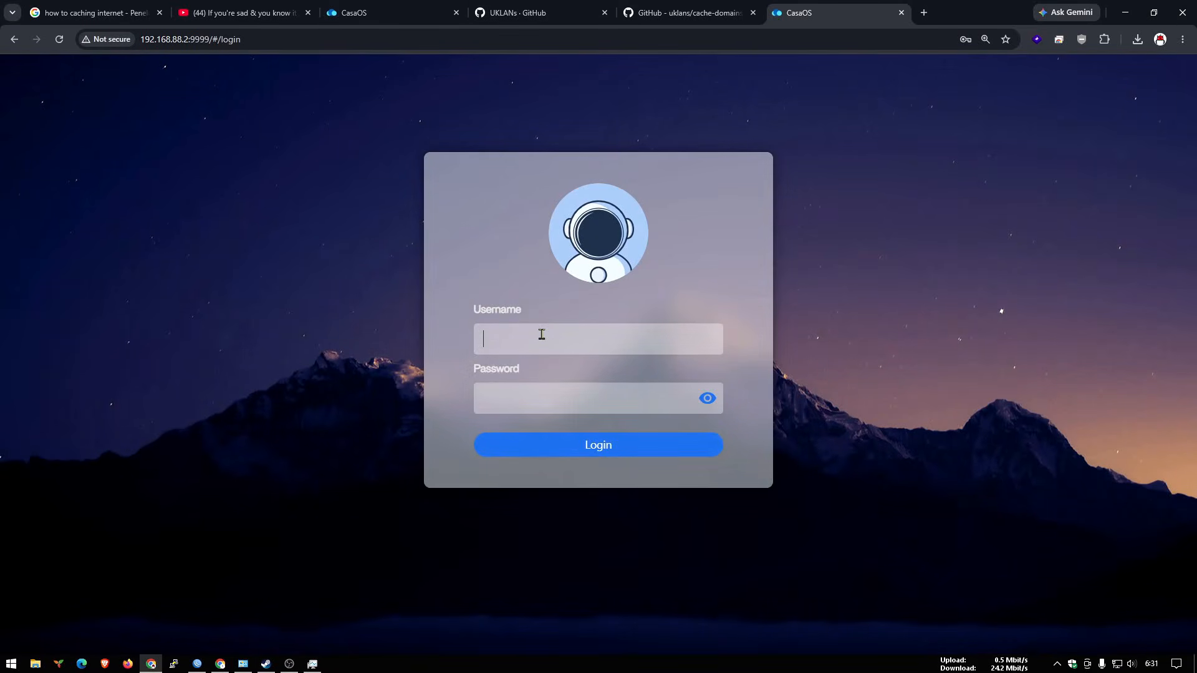
pyautogui.click(541, 334)
pyautogui.click(564, 379)
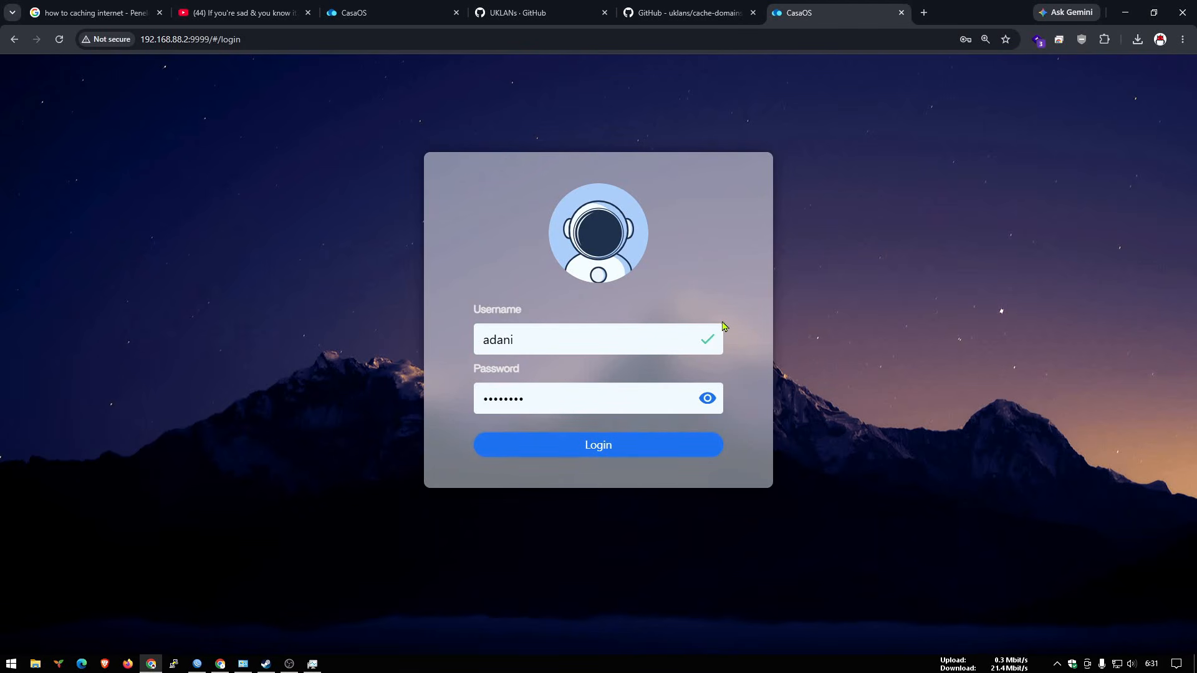
pyautogui.press('Return')
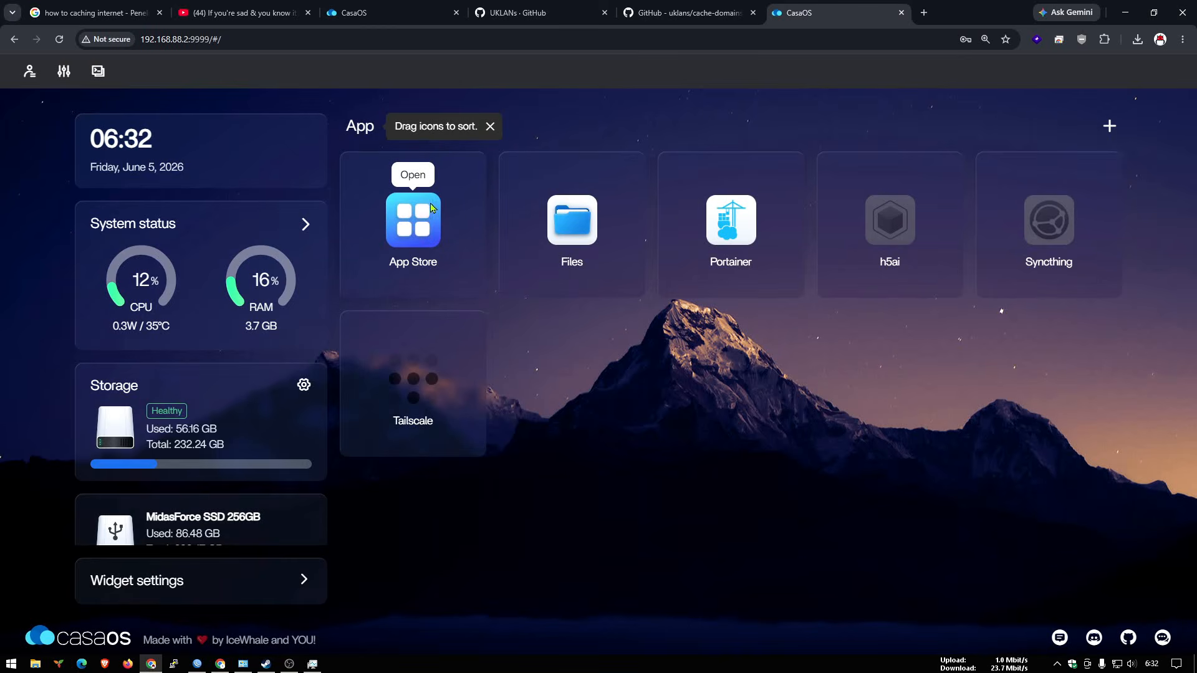
# Step: Search the App Store for "lan", open the Network-category LanCache app's page and view its preview image
pyautogui.click(414, 218)
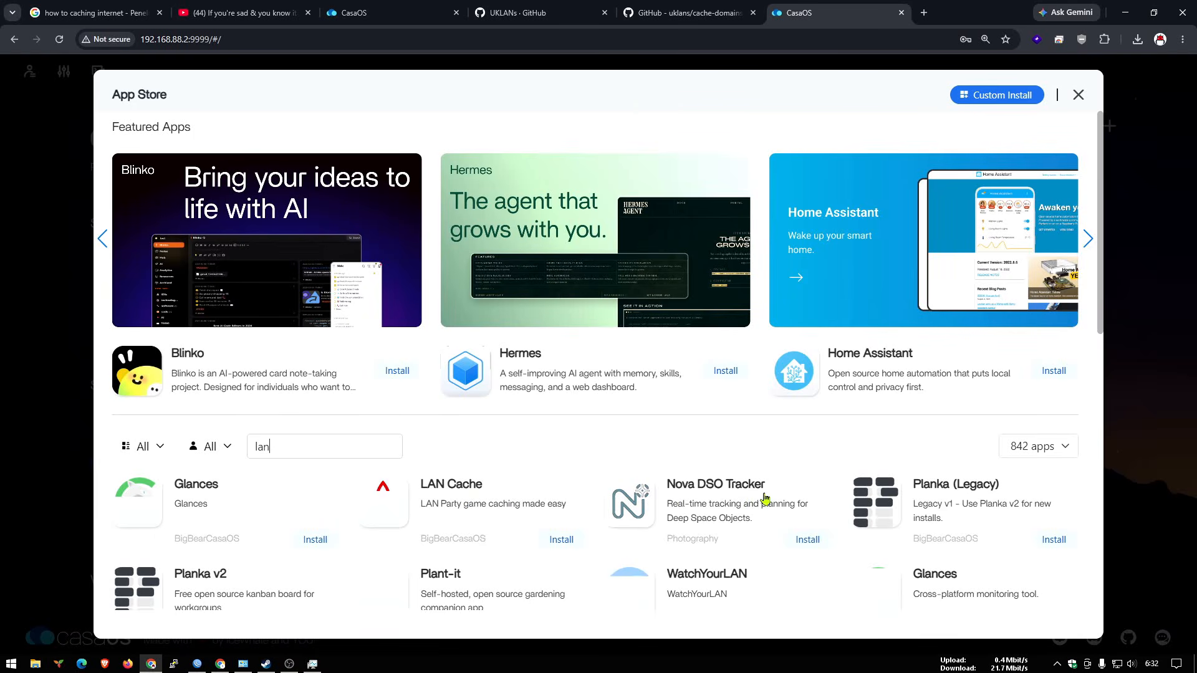
pyautogui.scroll(-4, 758, 496)
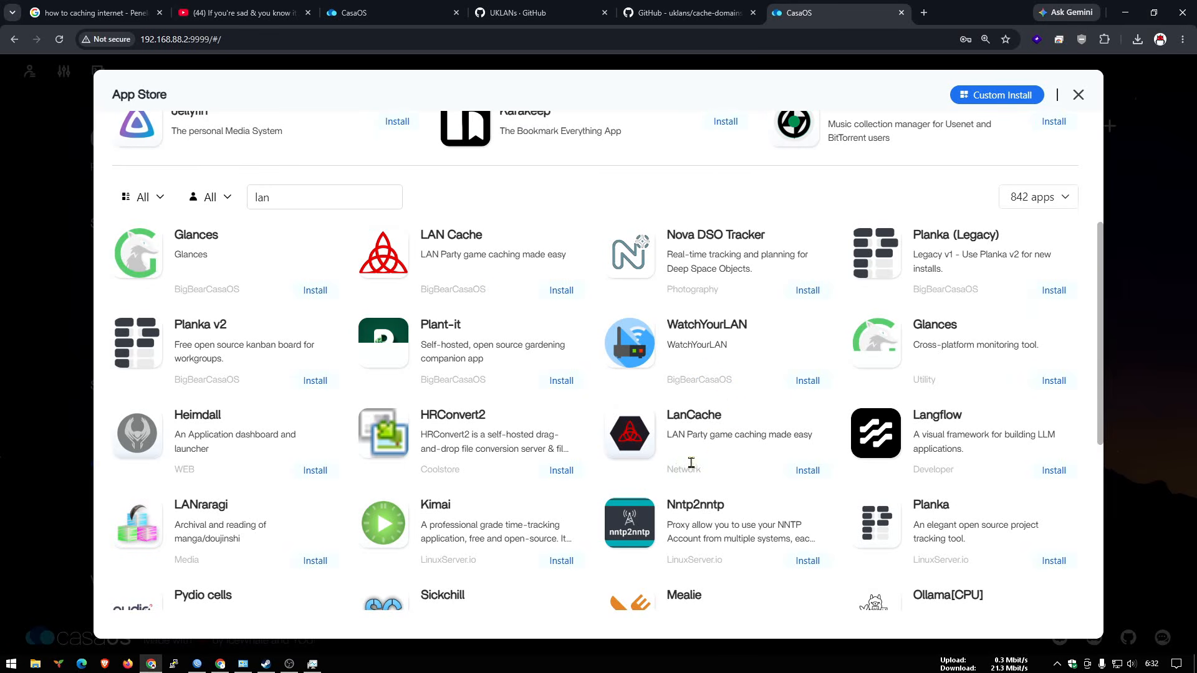
pyautogui.click(694, 433)
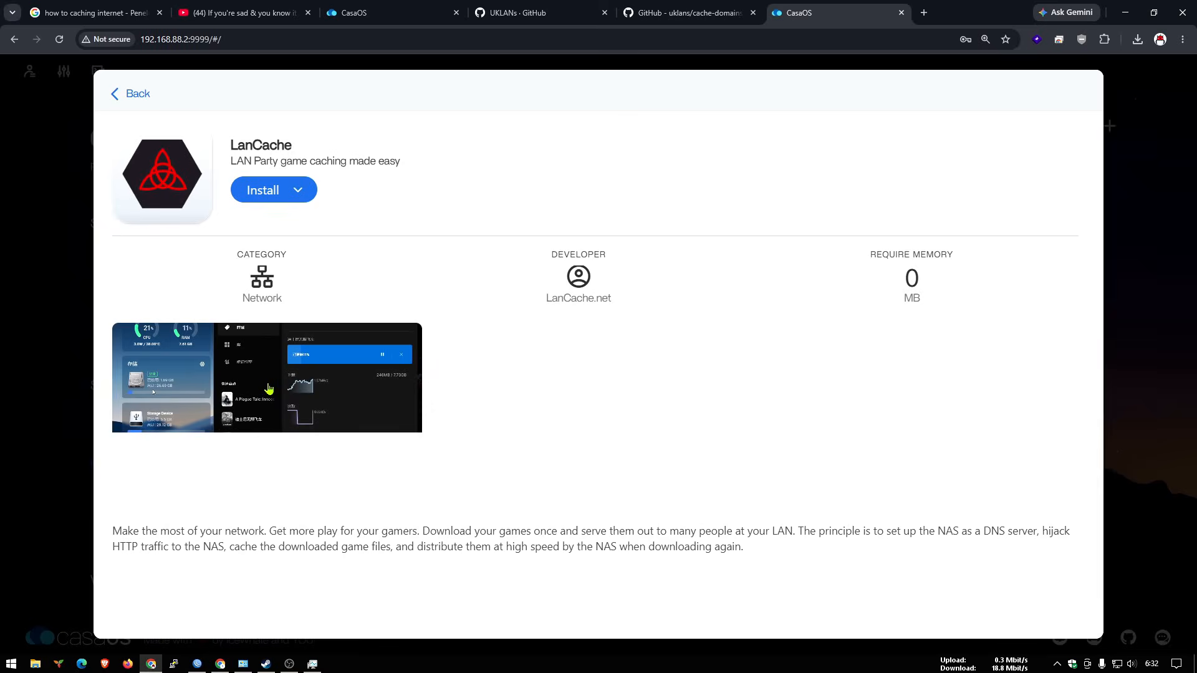
pyautogui.click(268, 388)
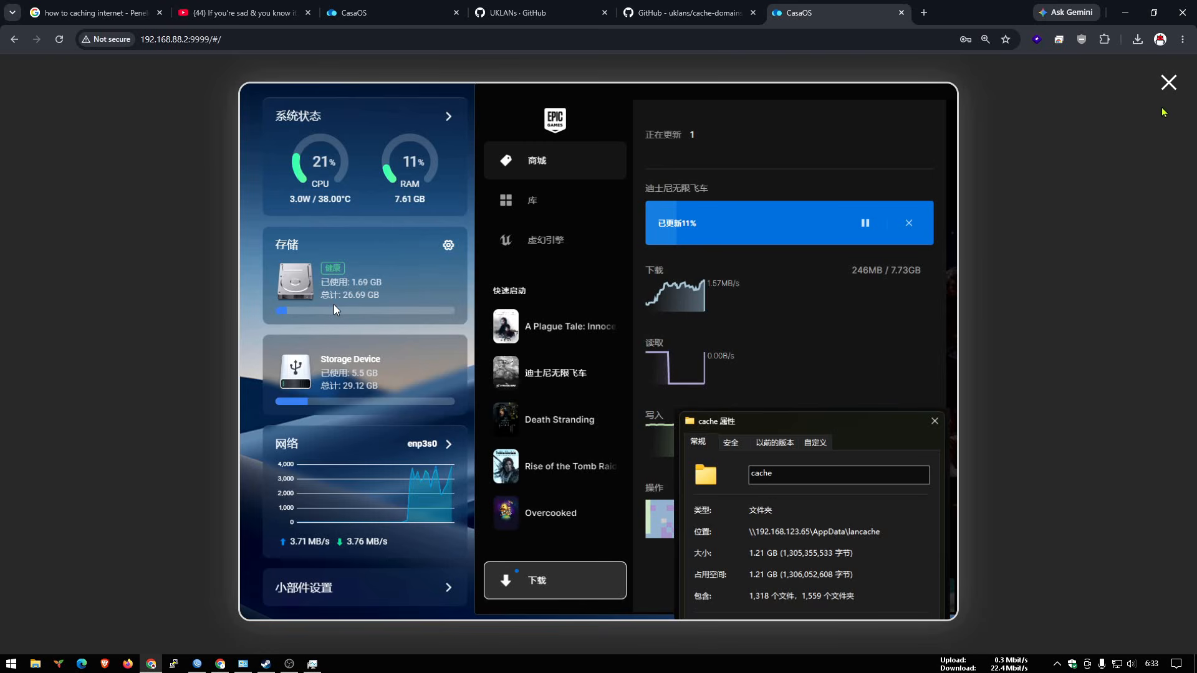
pyautogui.click(1168, 84)
# Step: Start a custom install of LanCache and review the dns container's Web UI, network and port 53 settings
pyautogui.click(306, 197)
pyautogui.click(320, 224)
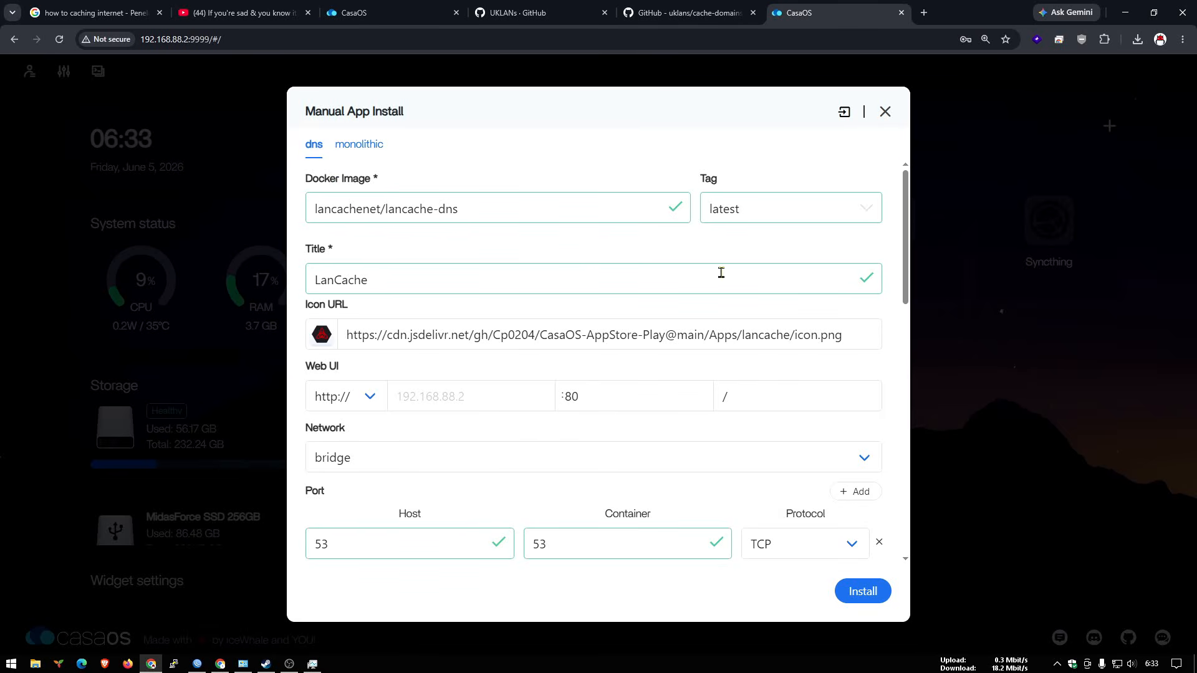
pyautogui.scroll(-3, 686, 194)
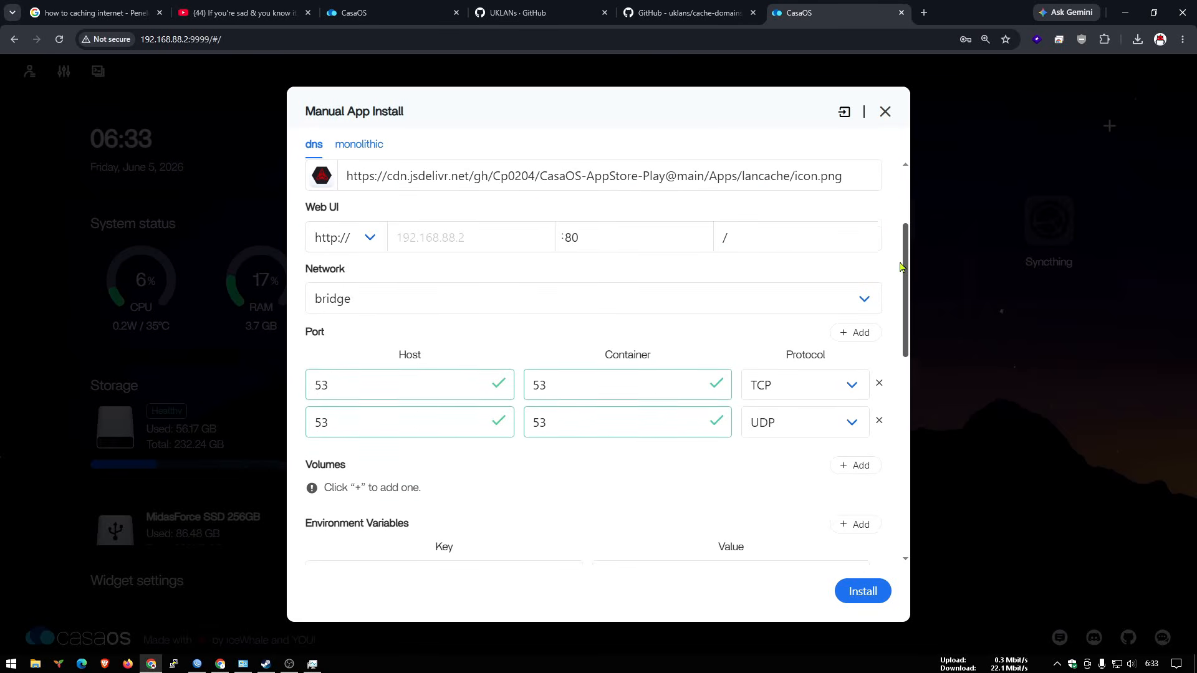
pyautogui.doubleClick(593, 230)
pyautogui.moveTo(359, 387); pyautogui.dragTo(316, 383)
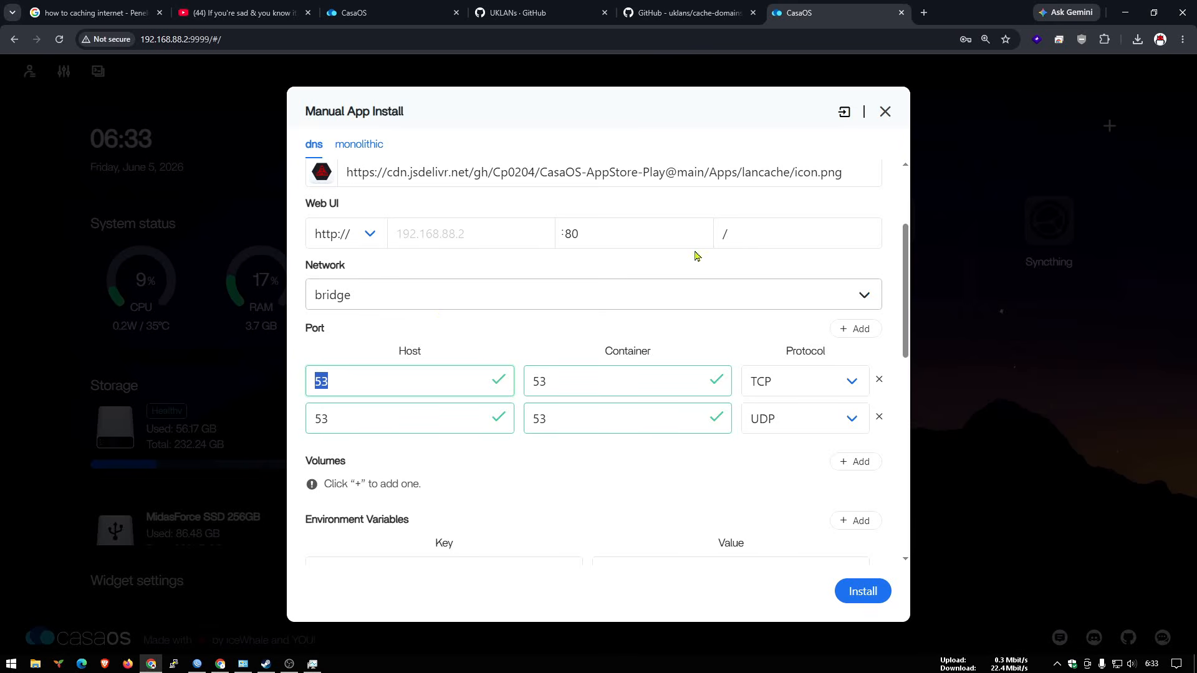
pyautogui.click(349, 391)
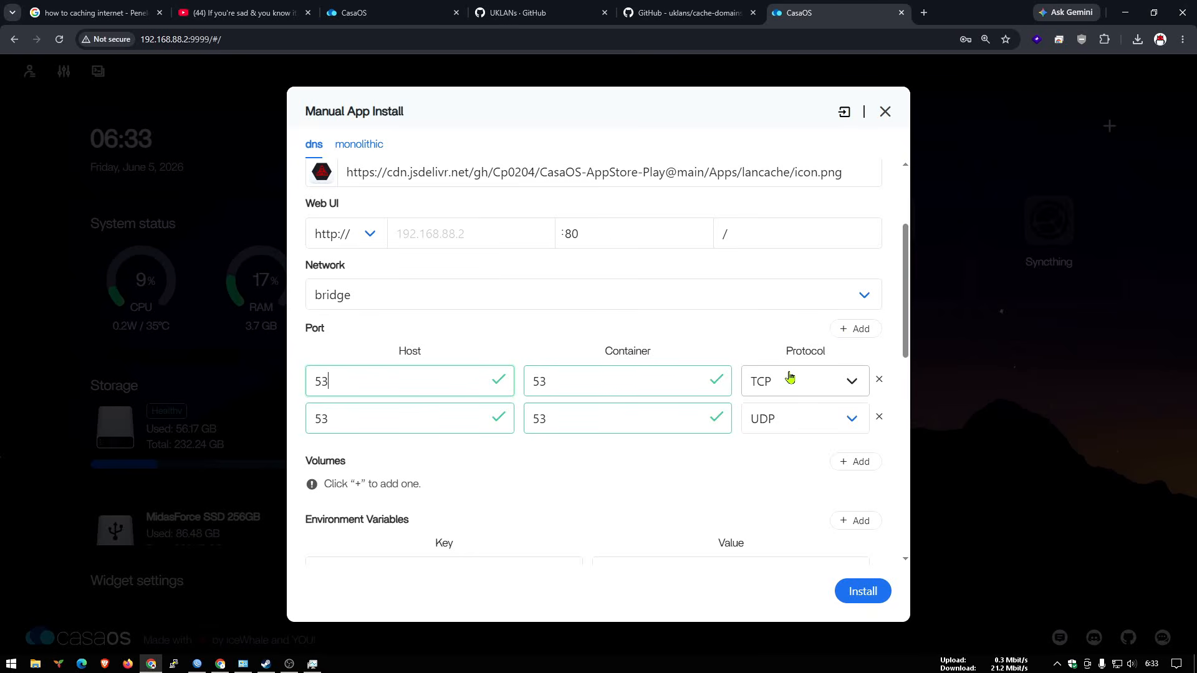
# Step: Set the LANCACHE_IP environment variable of the dns container to 192.168.88.2
pyautogui.moveTo(904, 247); pyautogui.dragTo(893, 342)
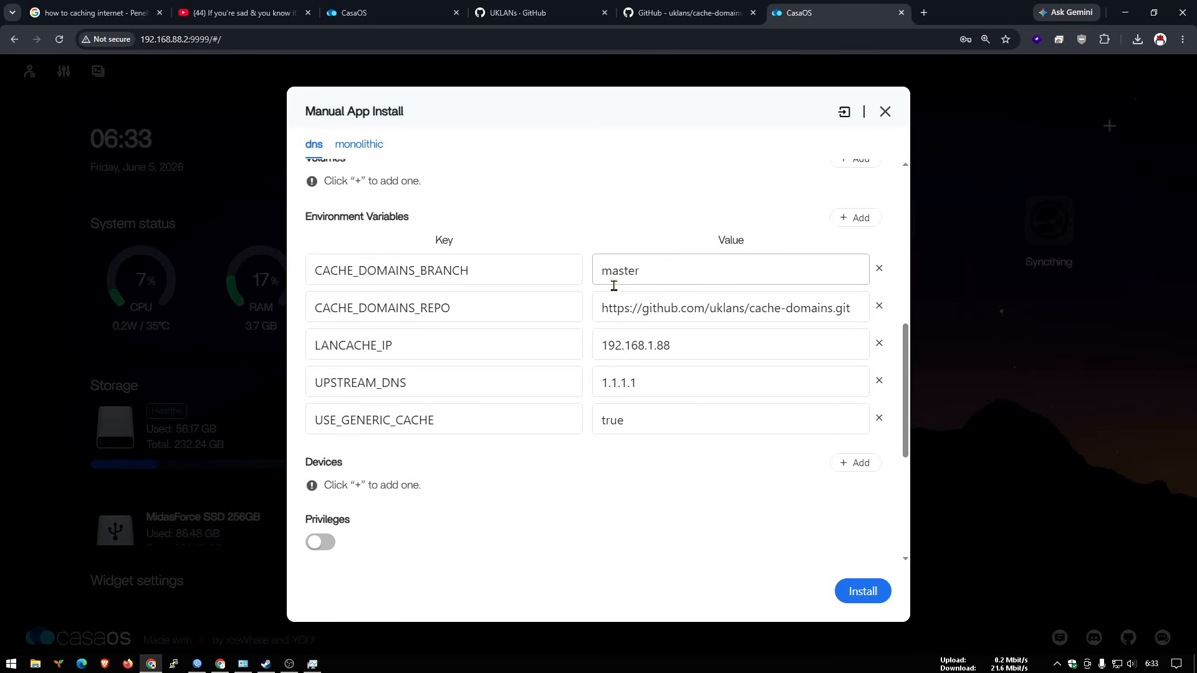
pyautogui.moveTo(690, 345); pyautogui.dragTo(591, 351)
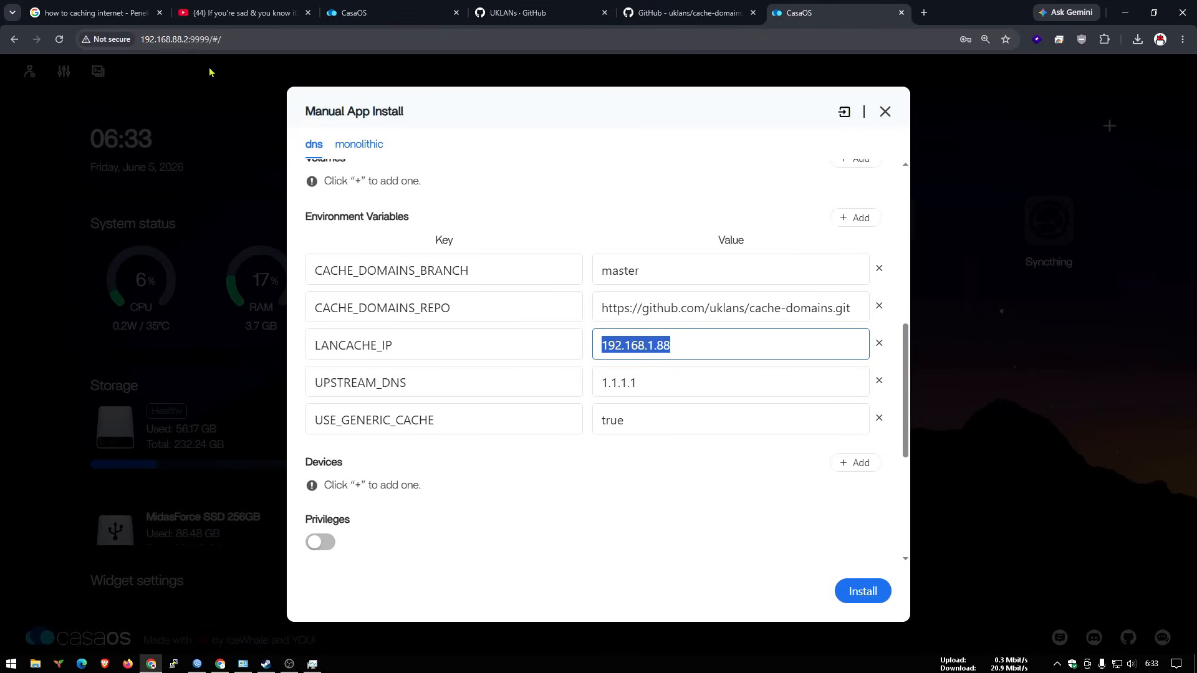
pyautogui.moveTo(680, 345); pyautogui.dragTo(645, 347)
pyautogui.write('88.2')
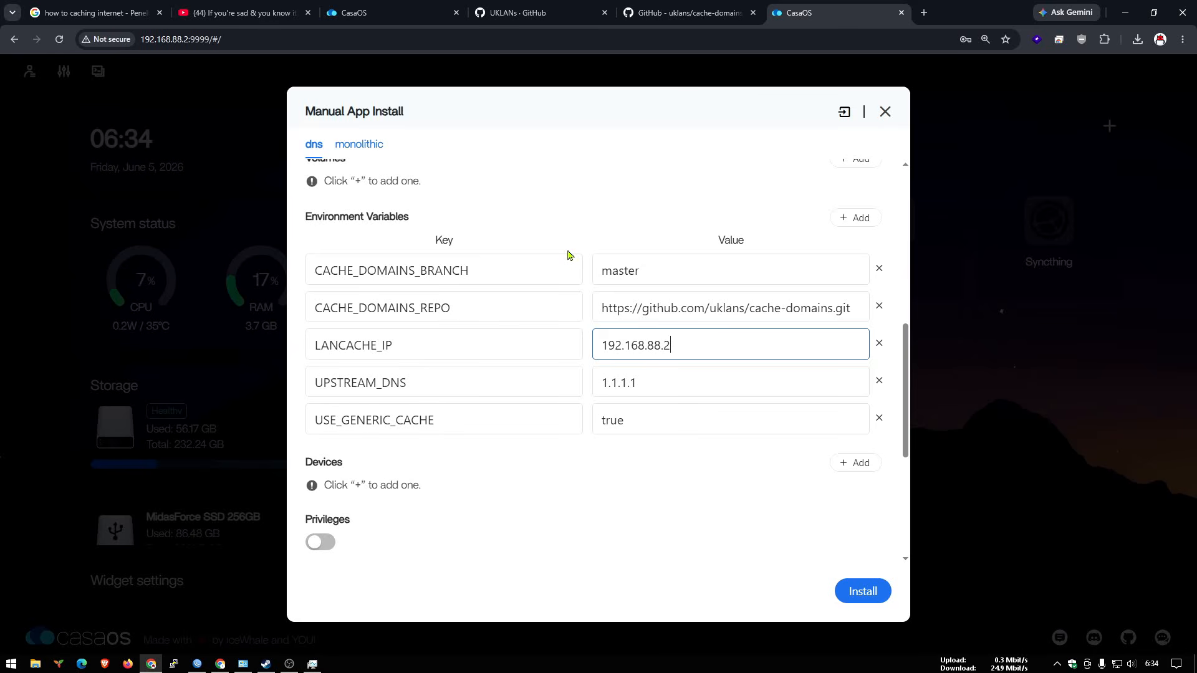
# Step: Review the monolithic container's image, port and volume settings, comparing the host ports with the CasaOS port in the address
pyautogui.click(358, 145)
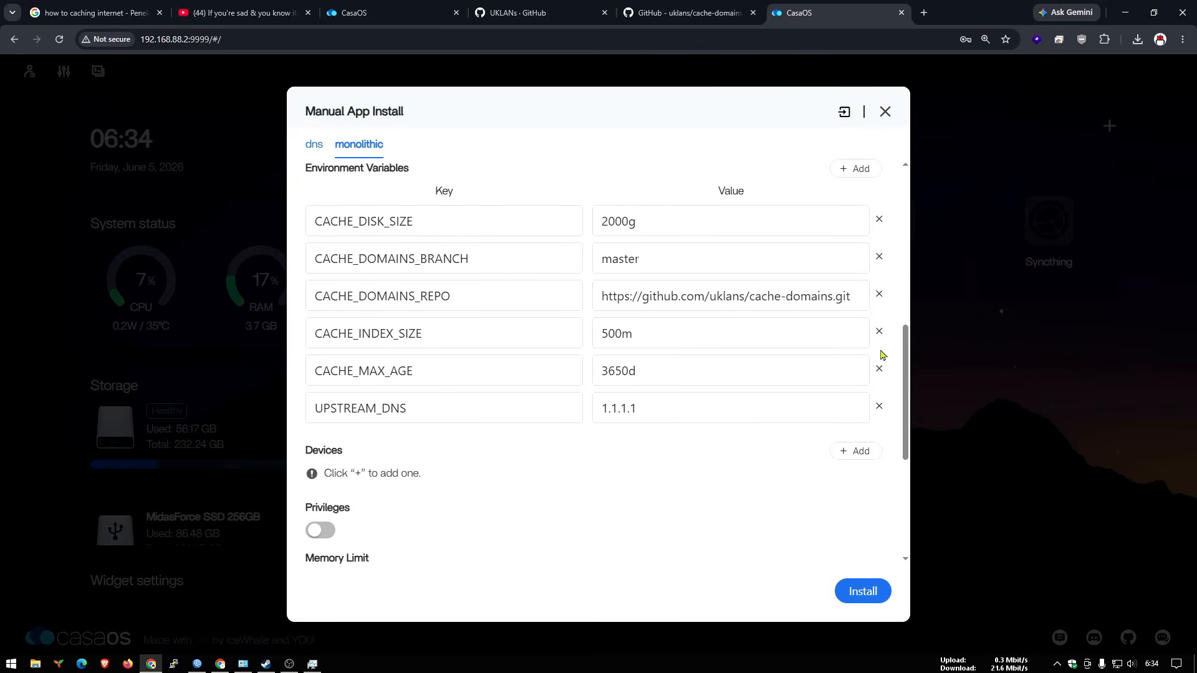
pyautogui.scroll(1, 895, 316)
pyautogui.scroll(10, 896, 316)
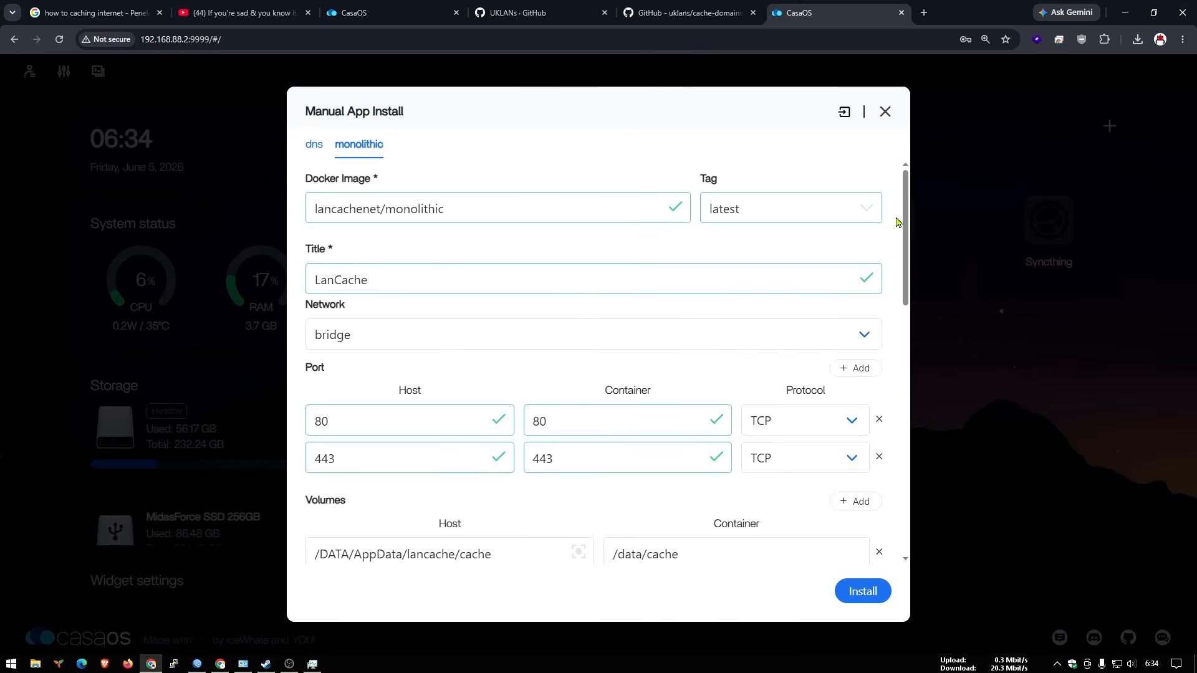
pyautogui.scroll(-5, 898, 225)
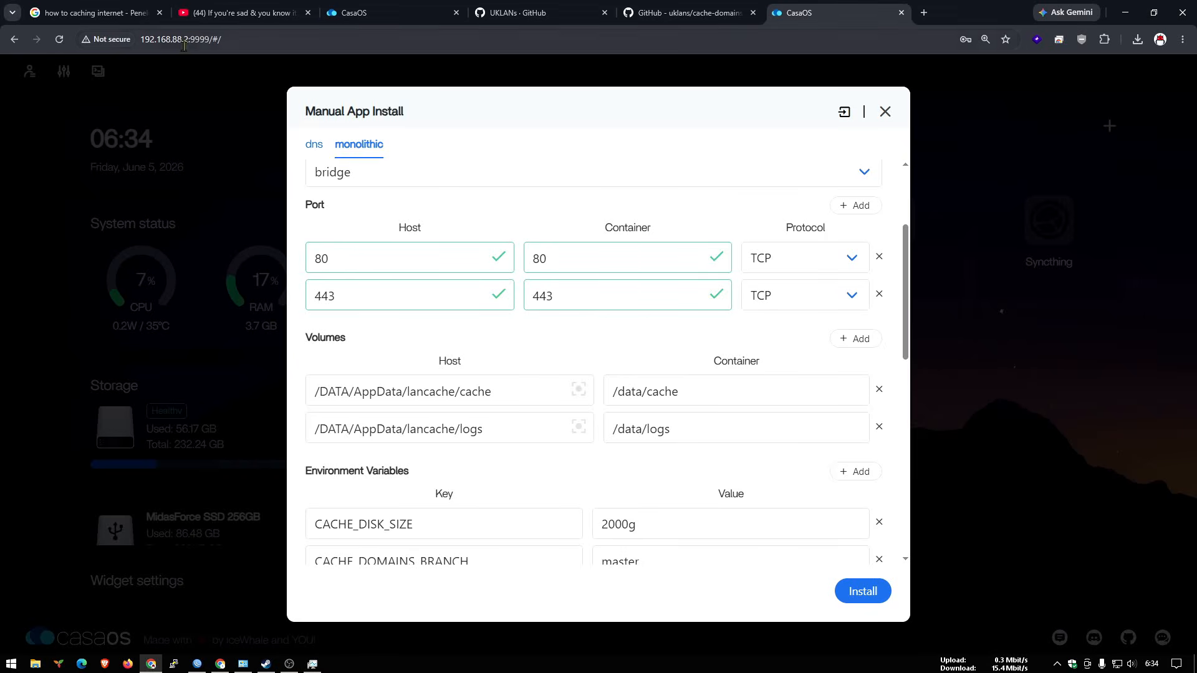
pyautogui.moveTo(190, 39); pyautogui.dragTo(209, 40)
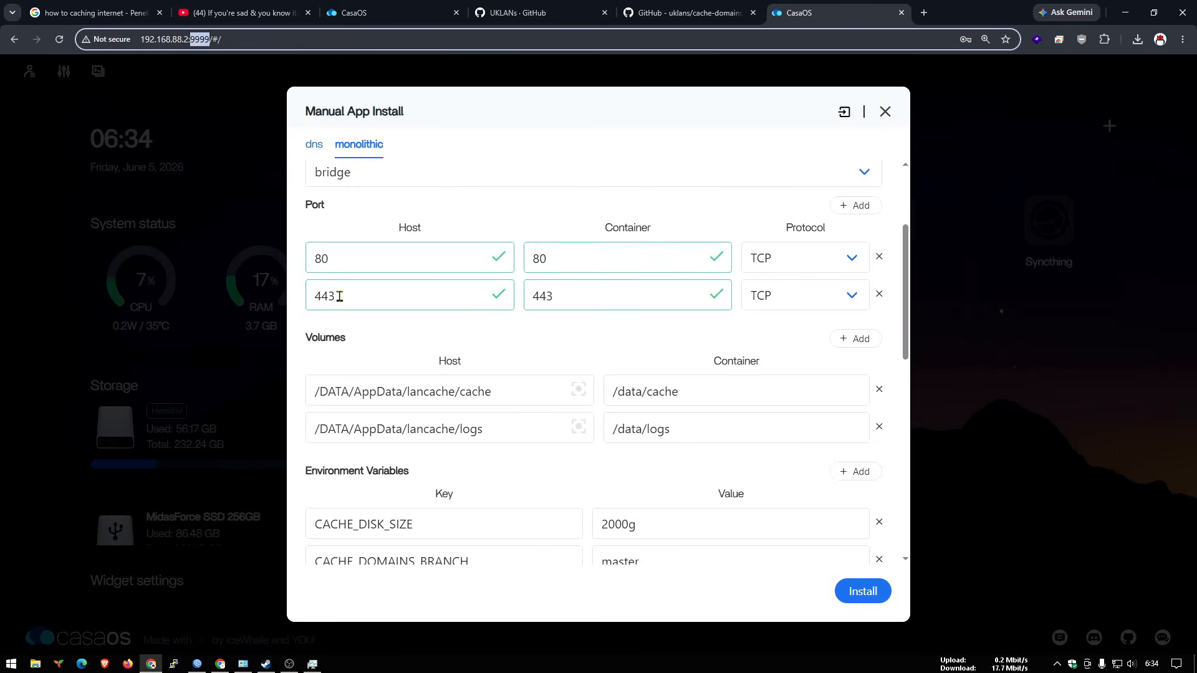
pyautogui.moveTo(905, 277); pyautogui.dragTo(907, 299)
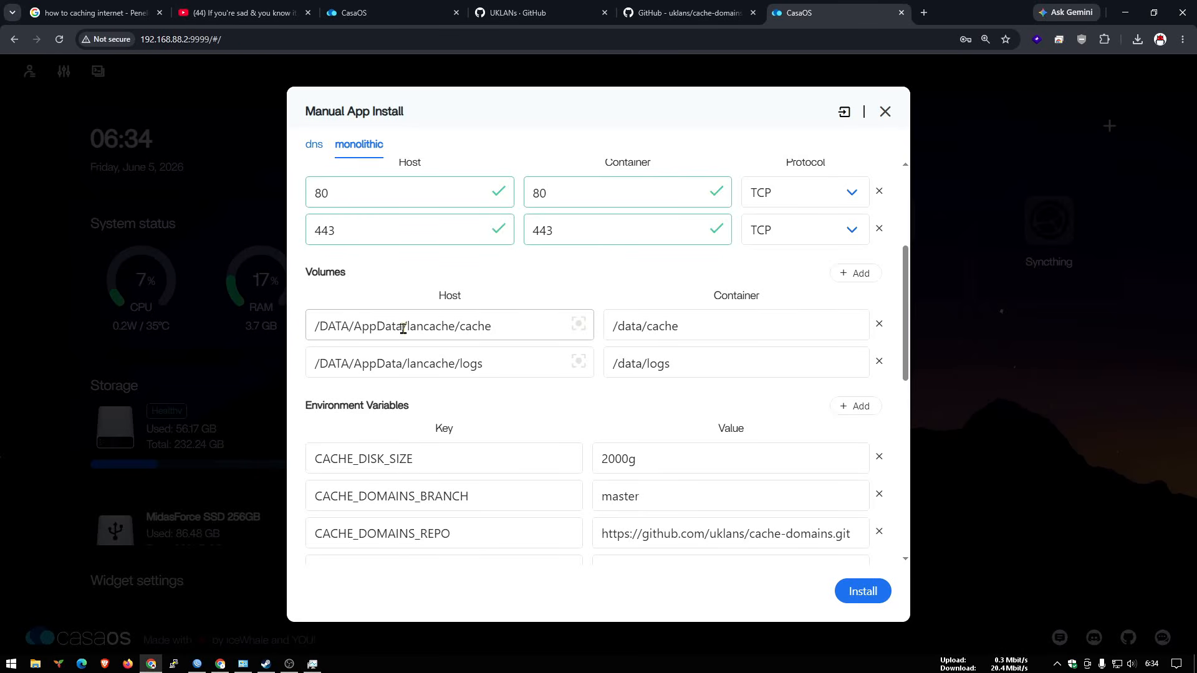
# Step: Recheck the dns container's port mappings, environment variables and resource settings
pyautogui.click(313, 148)
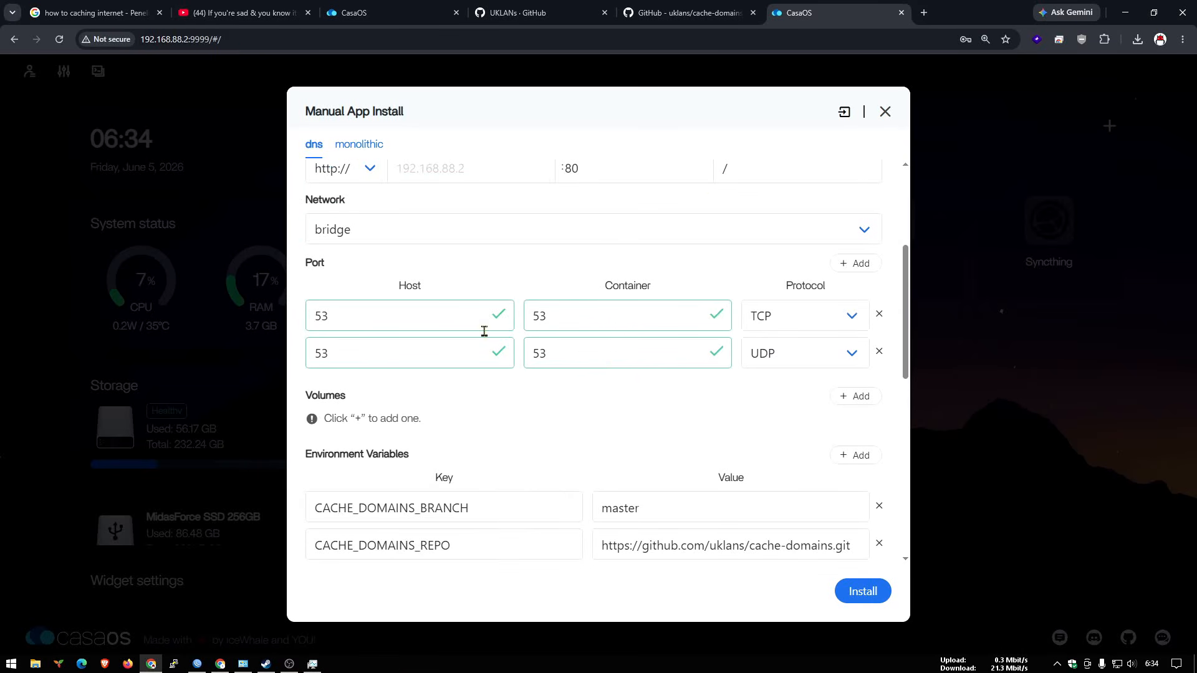
pyautogui.scroll(-5, 636, 376)
pyautogui.scroll(-2, 634, 363)
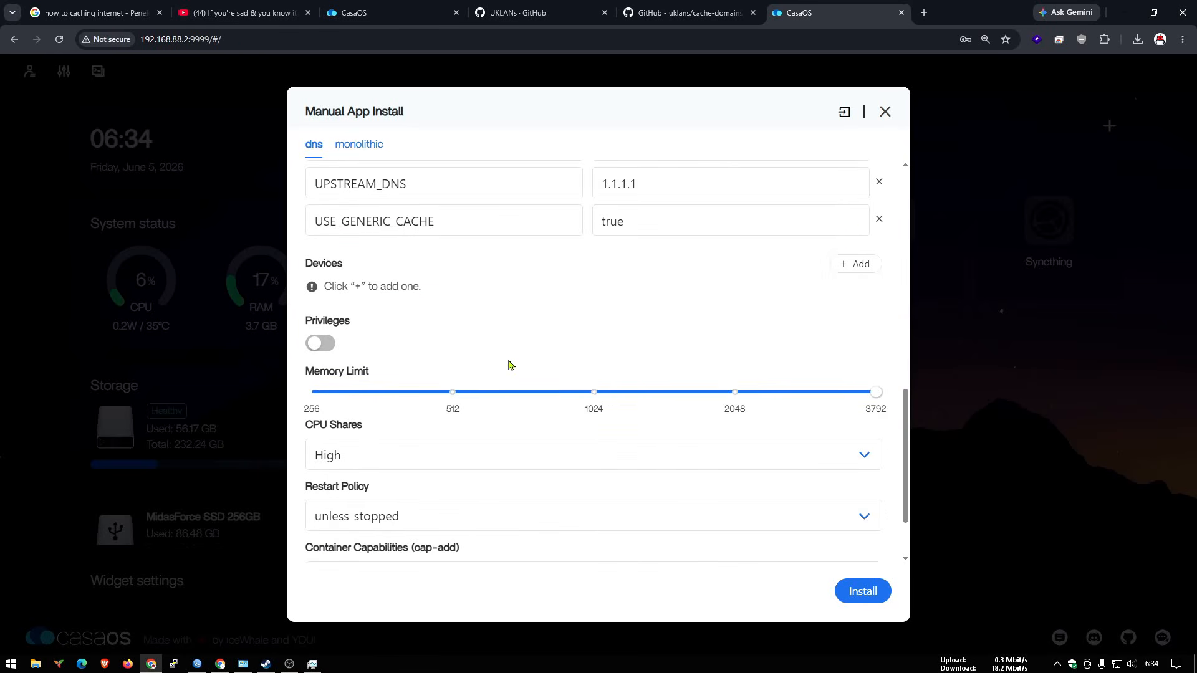
# Step: Examine the CACHE_DISK_SIZE environment variable of the monolithic container and its value
pyautogui.click(372, 163)
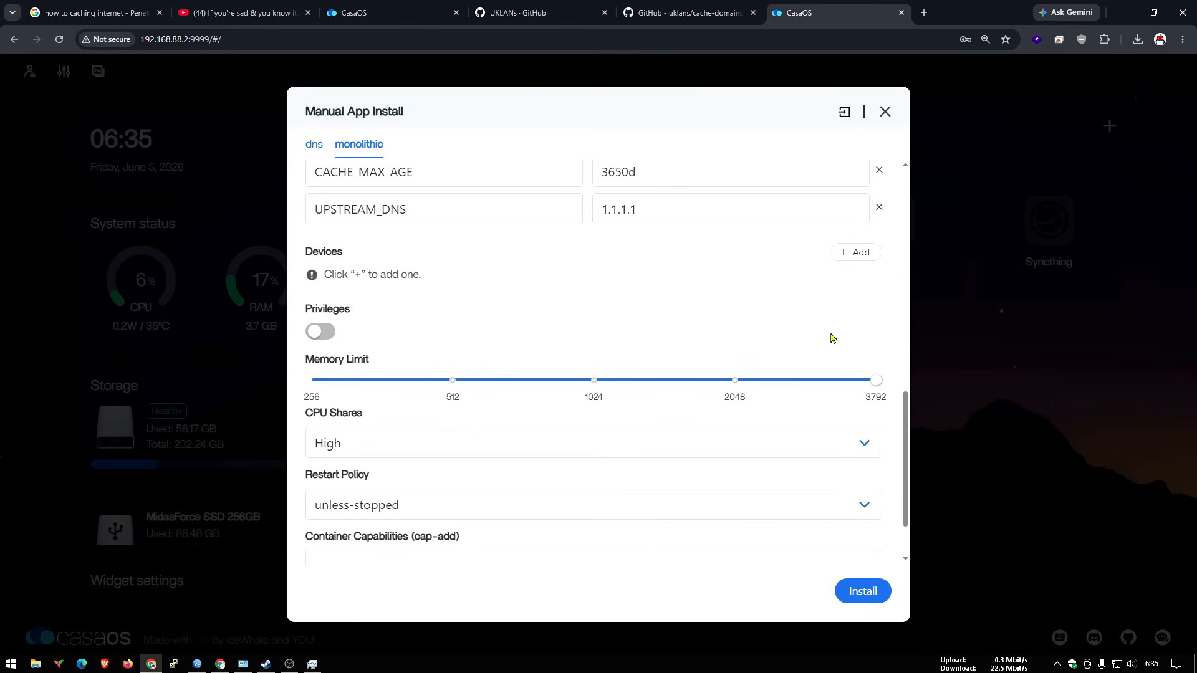
pyautogui.moveTo(905, 437); pyautogui.dragTo(905, 349)
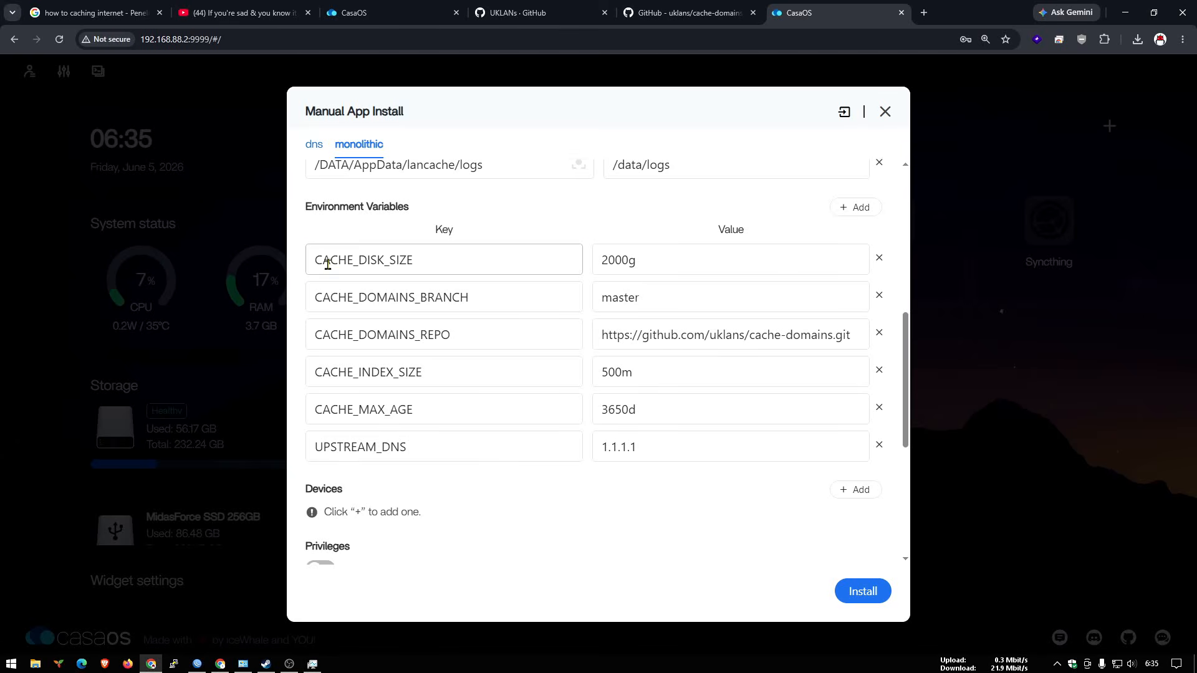
pyautogui.moveTo(323, 259); pyautogui.dragTo(422, 266)
pyautogui.moveTo(640, 264); pyautogui.dragTo(602, 260)
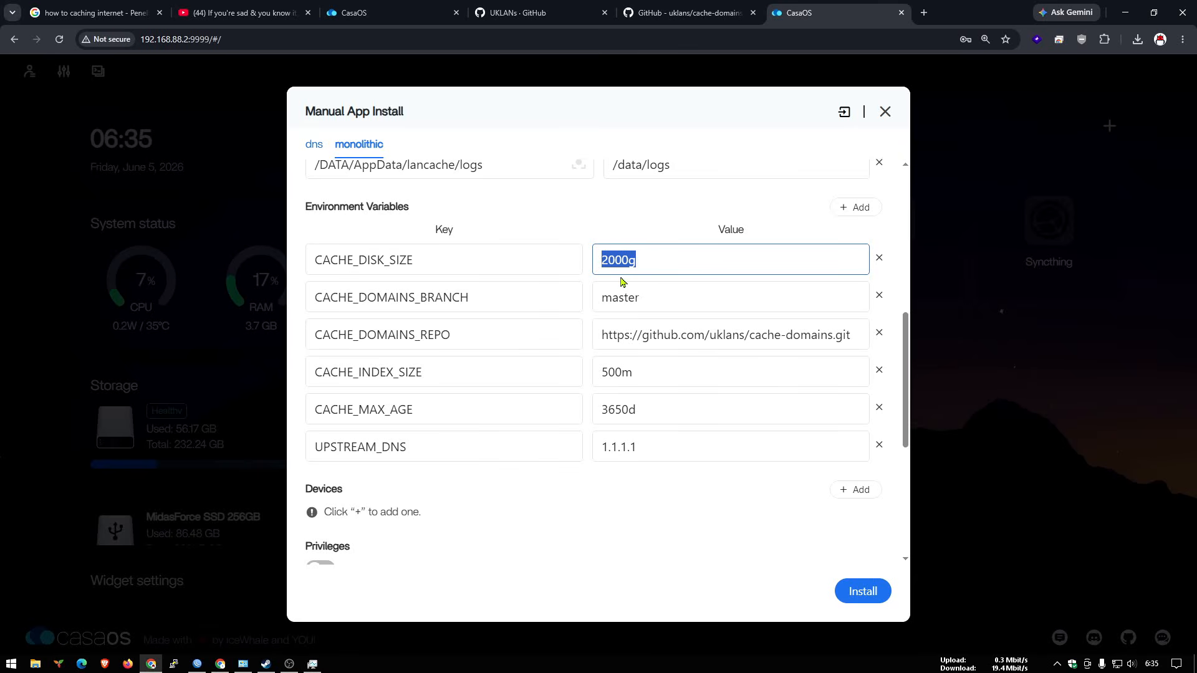
# Step: Switch to the Steam library, check the space required by Apex Legends and Assassin's Creed Unity, and return to the CasaOS install form
pyautogui.click(266, 663)
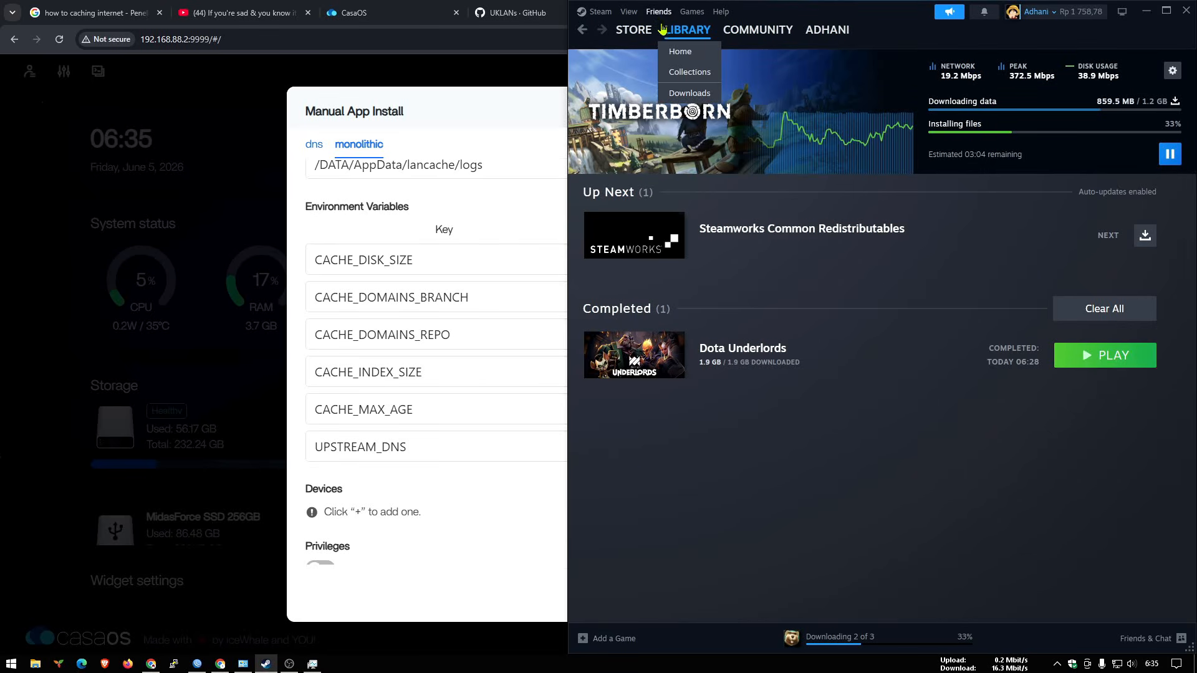
pyautogui.click(680, 51)
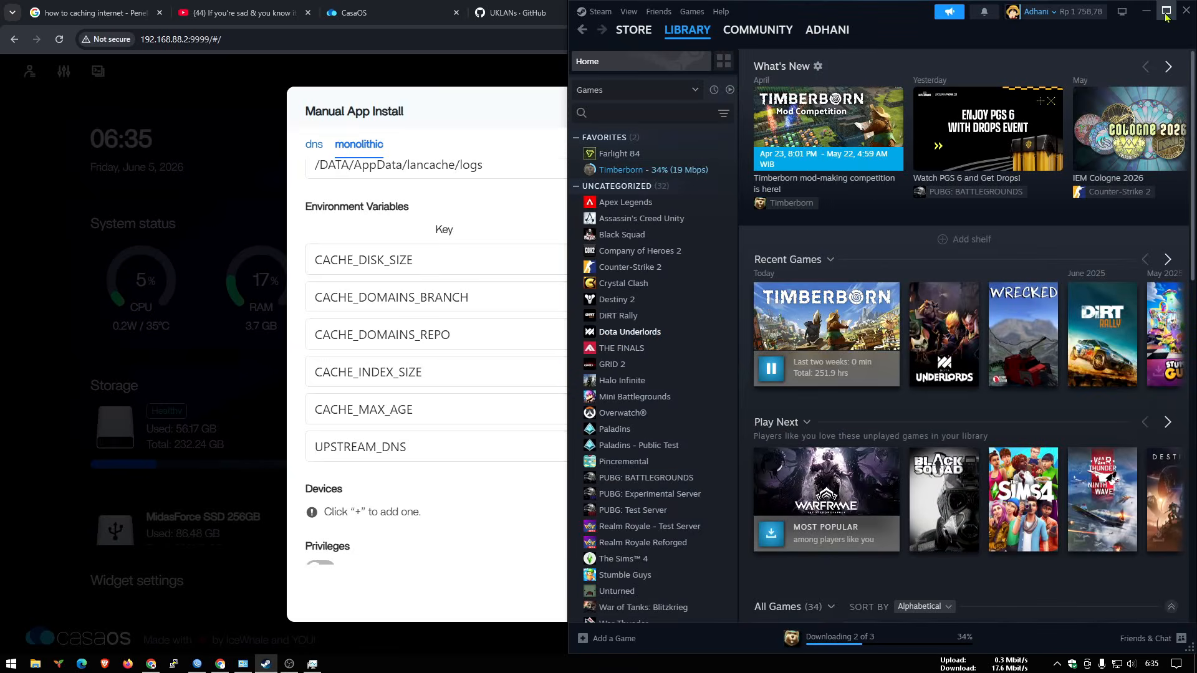
pyautogui.click(1166, 14)
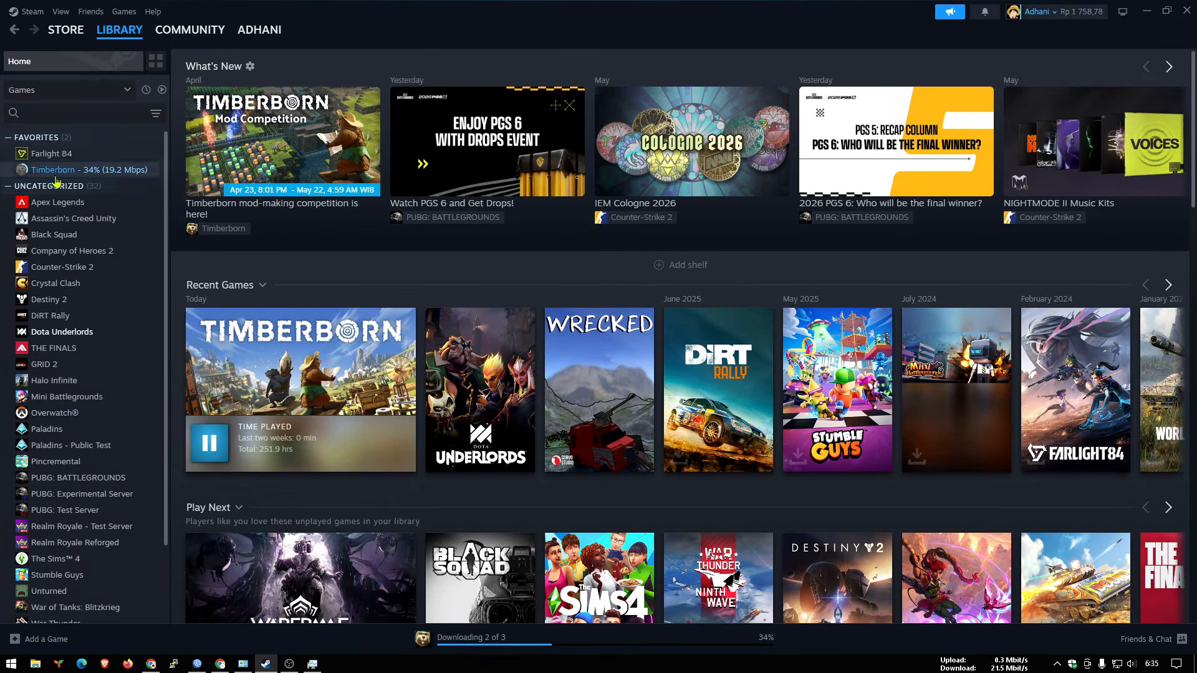
pyautogui.click(56, 202)
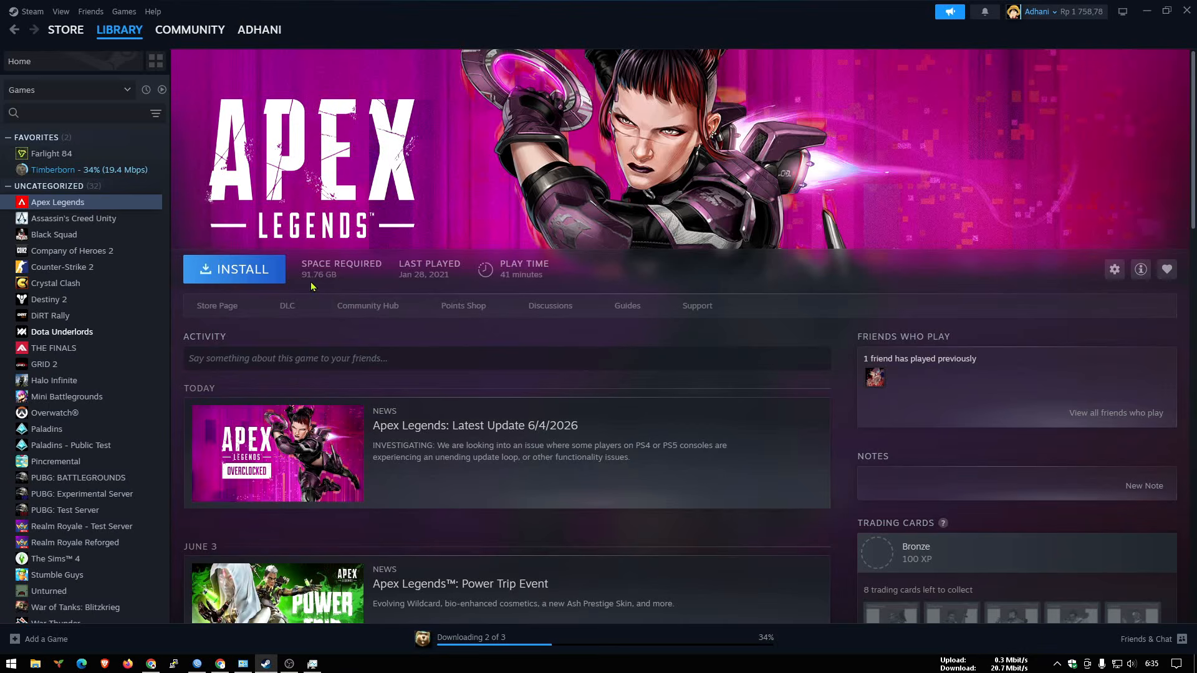
pyautogui.click(68, 218)
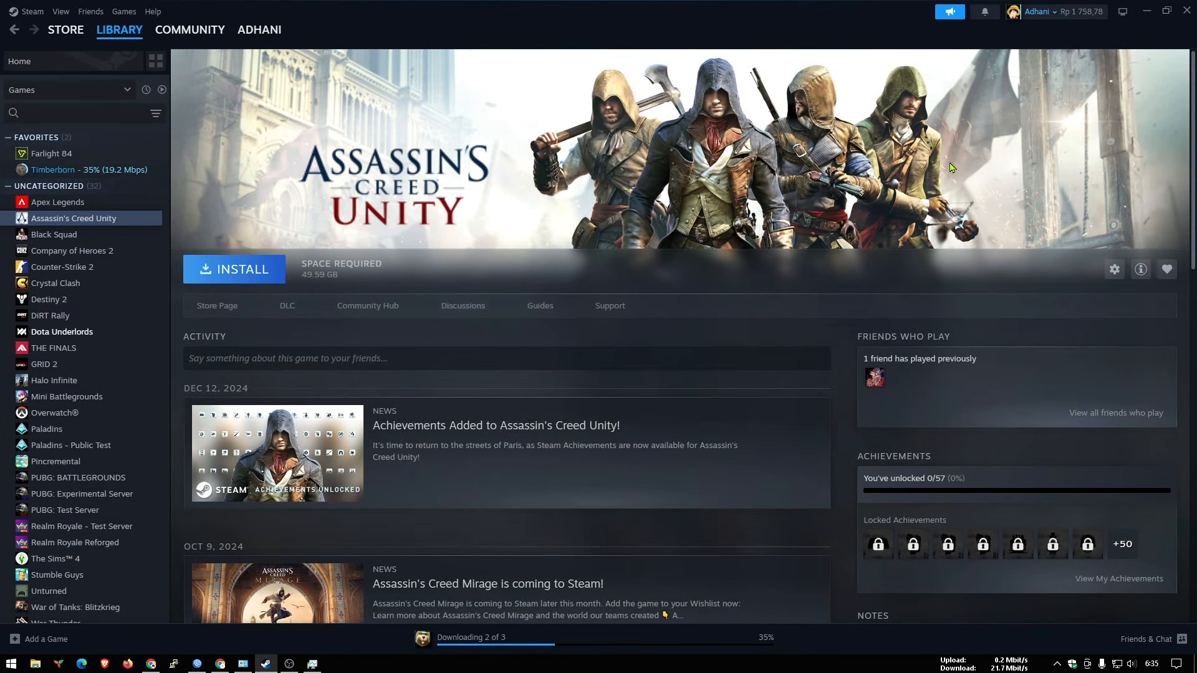
pyautogui.click(1145, 11)
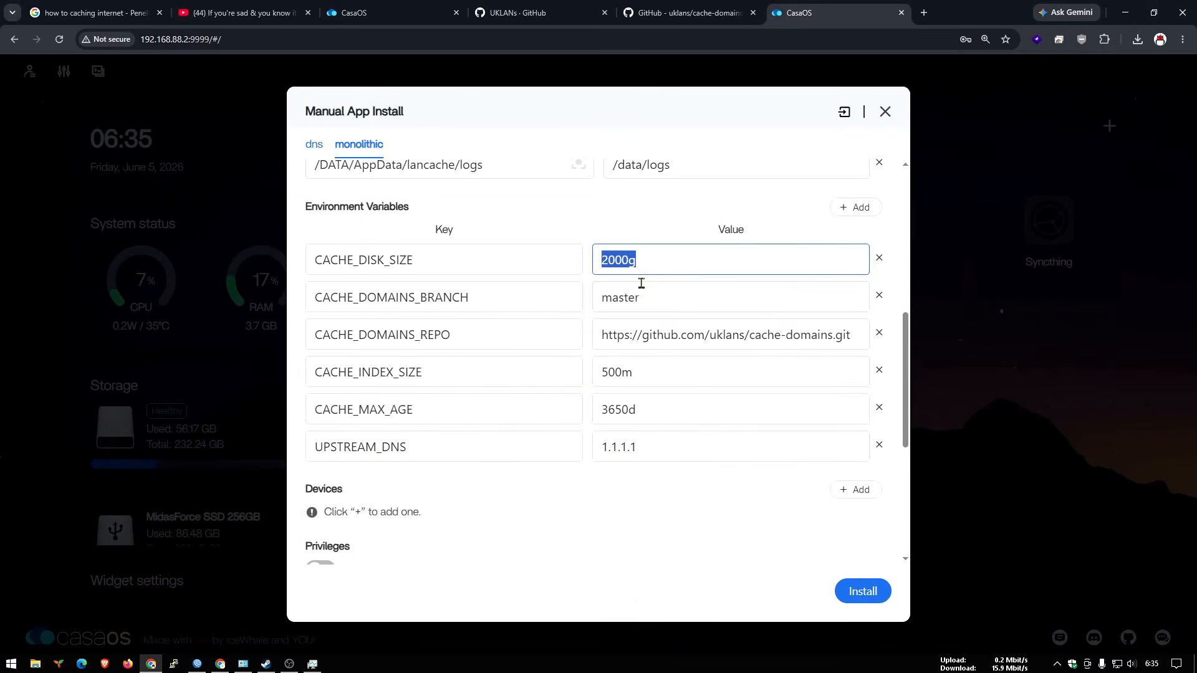
# Step: Compare the CACHE_DOMAINS_BRANCH value of the monolithic container with the one in the dns container
pyautogui.moveTo(904, 353); pyautogui.dragTo(905, 353)
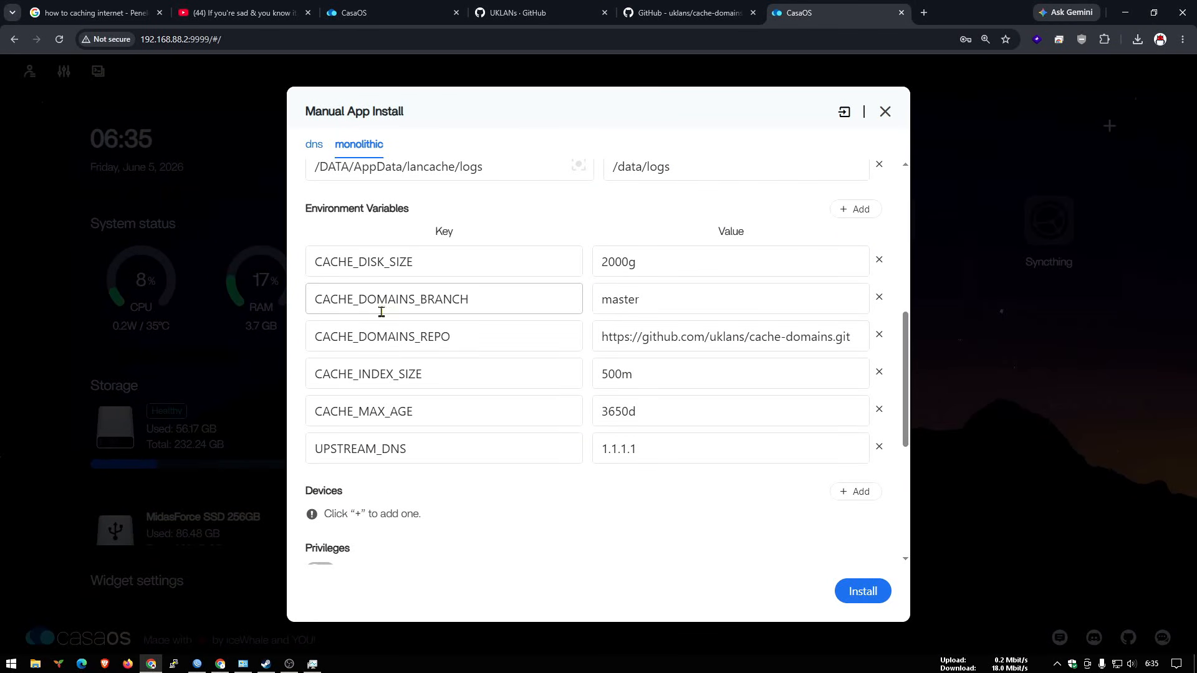
pyautogui.click(663, 305)
pyautogui.doubleClick(615, 304)
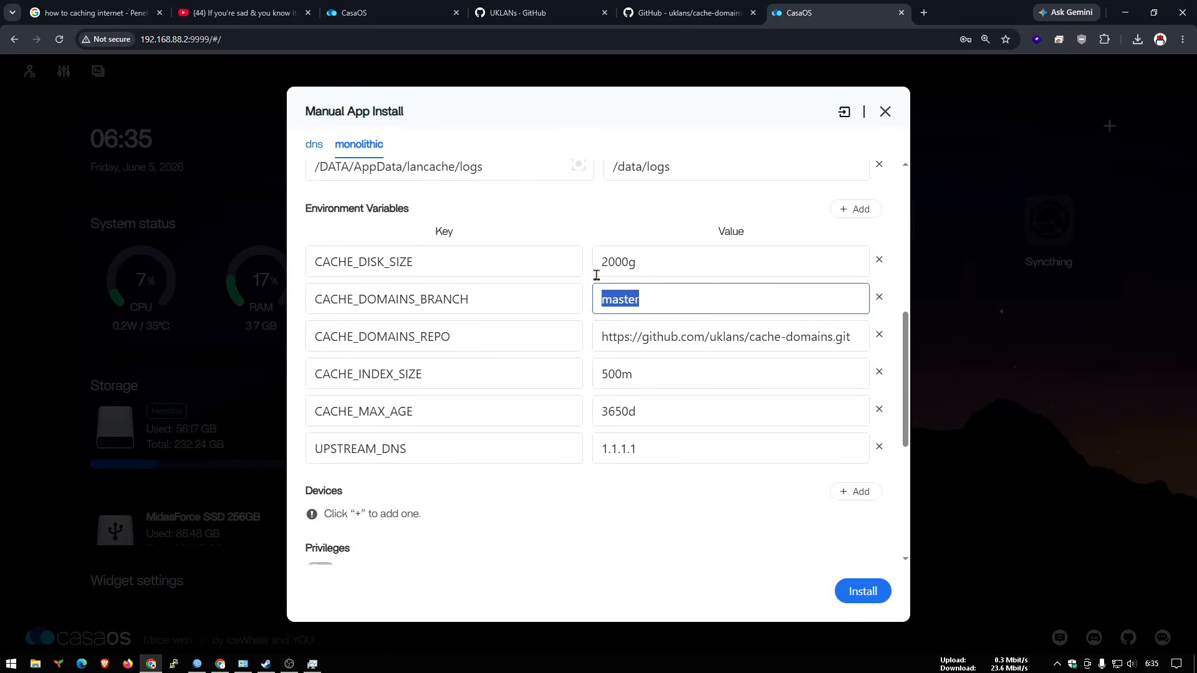
pyautogui.click(314, 149)
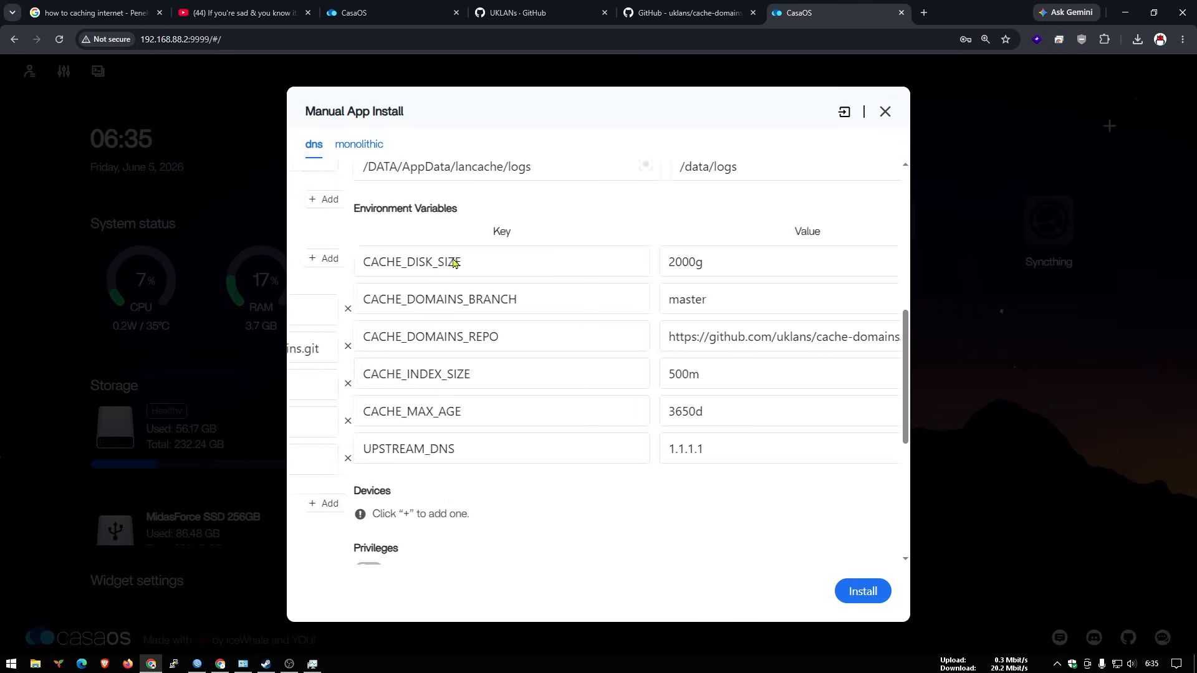
pyautogui.doubleClick(647, 310)
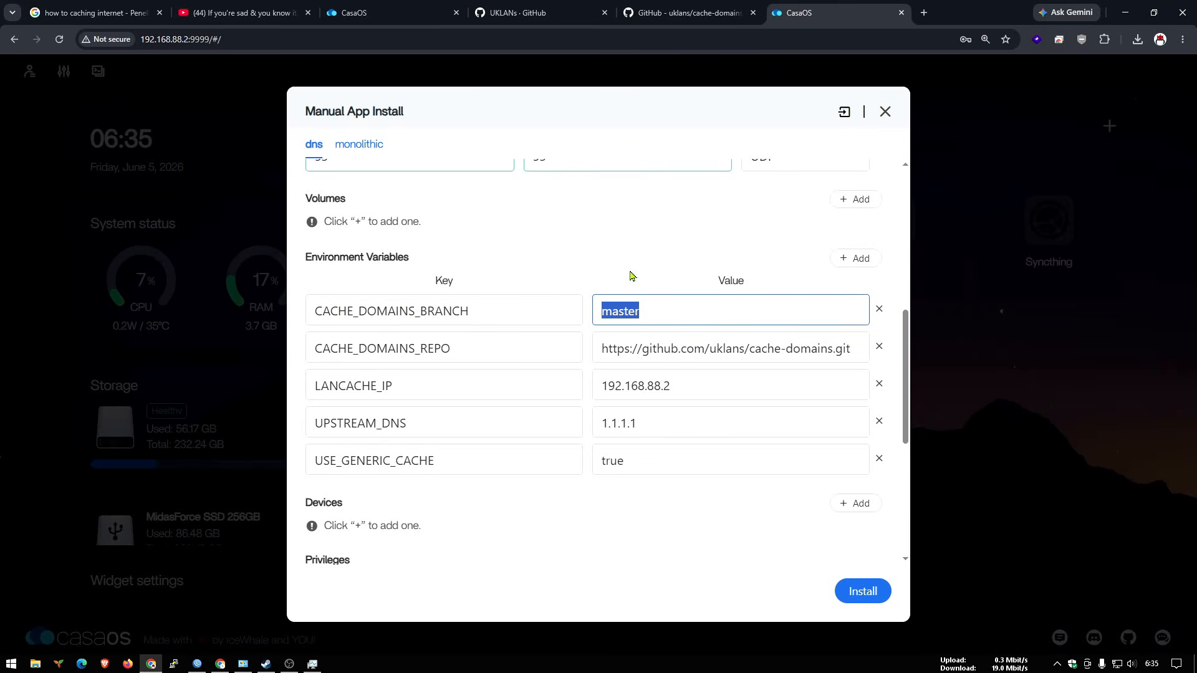
pyautogui.click(362, 147)
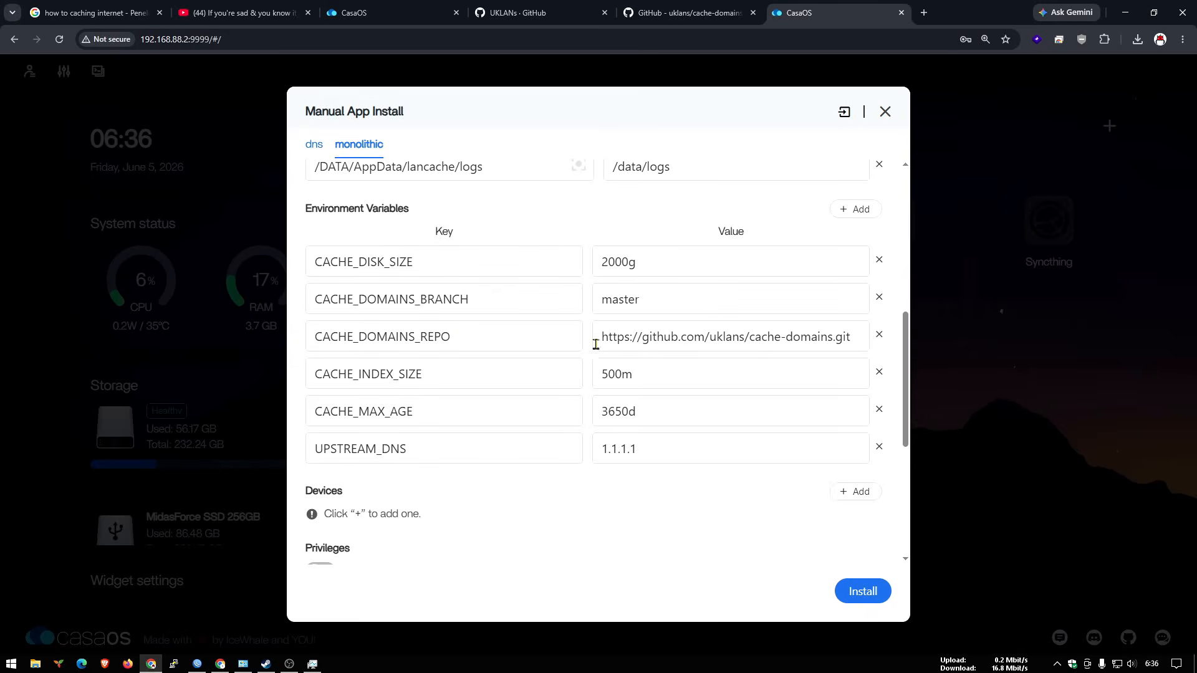
# Step: Examine the CACHE_DOMAINS_REPO address and the CACHE_INDEX_SIZE value of the monolithic container
pyautogui.moveTo(711, 336); pyautogui.dragTo(746, 334)
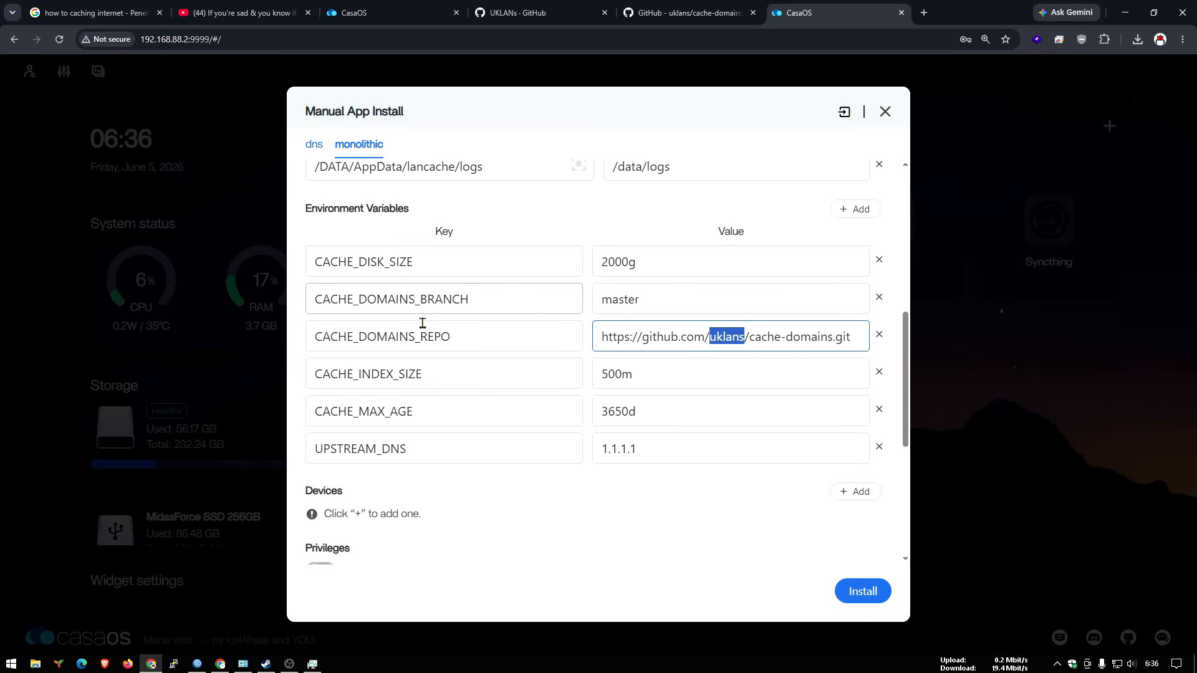
pyautogui.moveTo(644, 376); pyautogui.dragTo(599, 376)
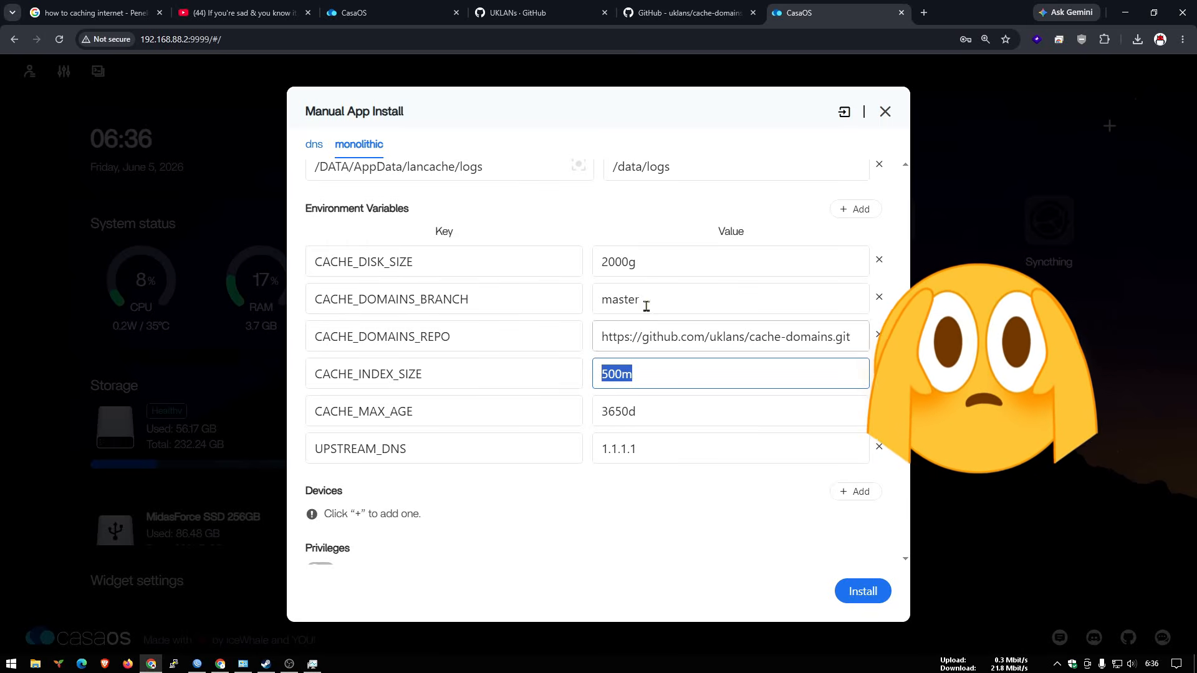
pyautogui.click(655, 376)
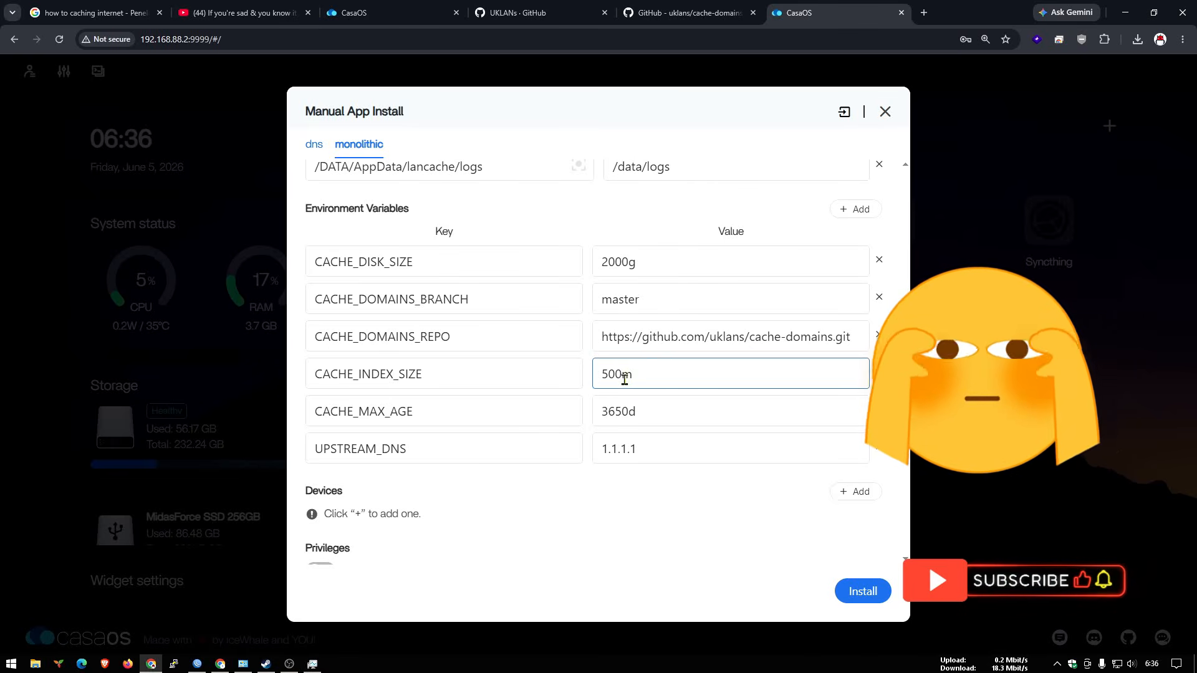
pyautogui.moveTo(606, 373); pyautogui.dragTo(602, 374)
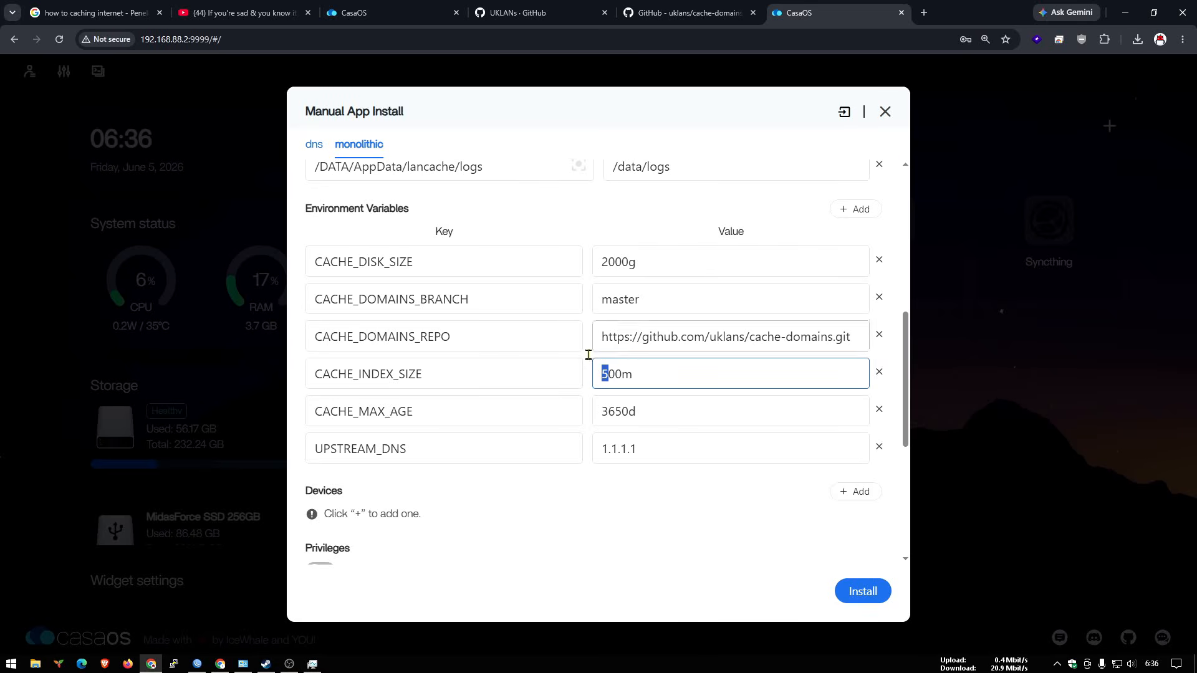
# Step: Set the CACHE_MAX_AGE environment variable of the monolithic container to 7d
pyautogui.moveTo(629, 410); pyautogui.dragTo(610, 415)
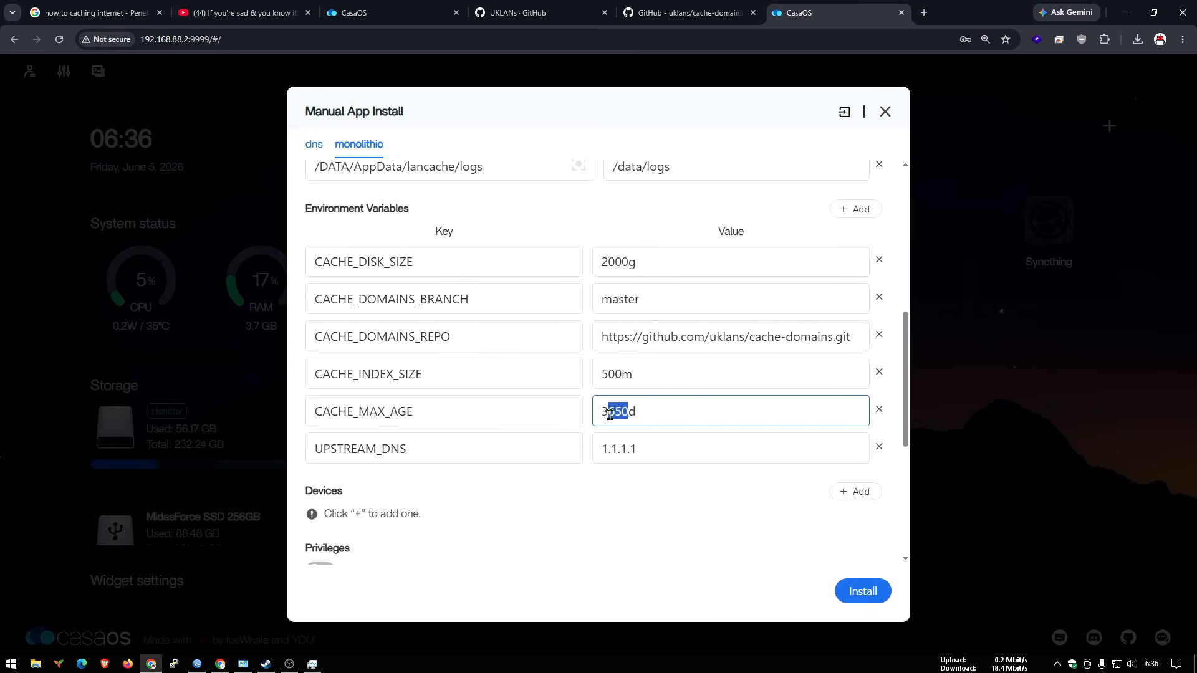
pyautogui.click(636, 412)
pyautogui.moveTo(628, 412); pyautogui.dragTo(578, 412)
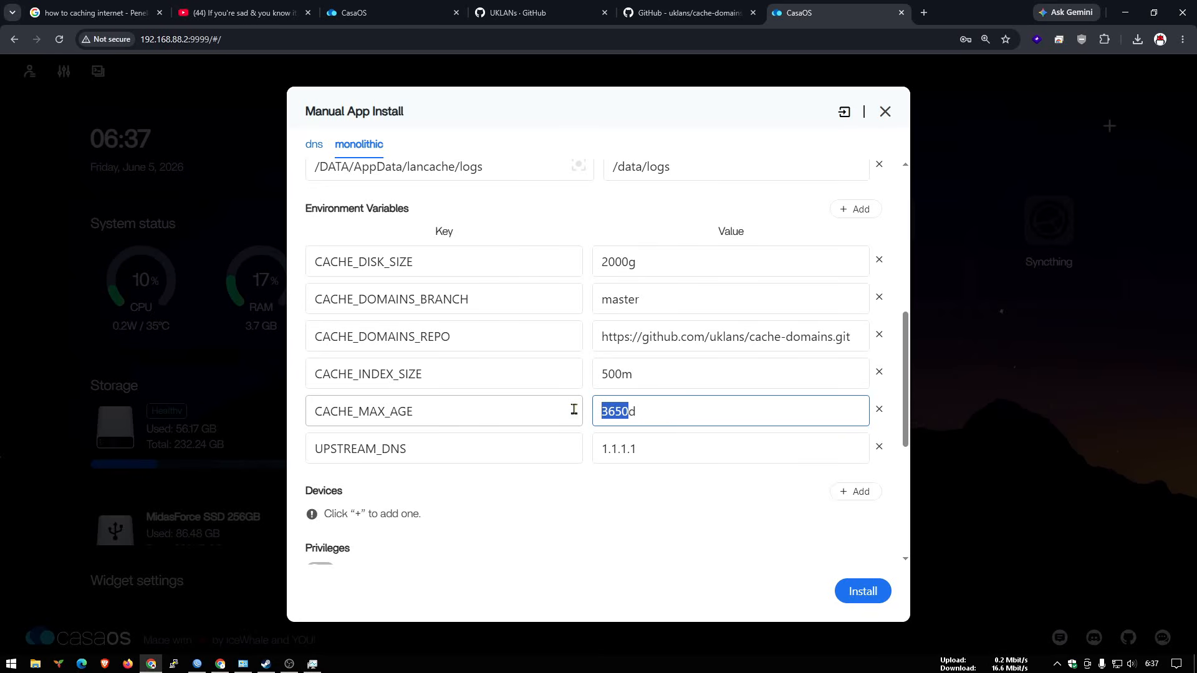
pyautogui.write('7d')
# Step: Review the monolithic container's UPSTREAM_DNS variable and remaining resource settings, and close the form without installing
pyautogui.moveTo(908, 352); pyautogui.dragTo(788, 393)
pyautogui.moveTo(673, 331); pyautogui.dragTo(555, 337)
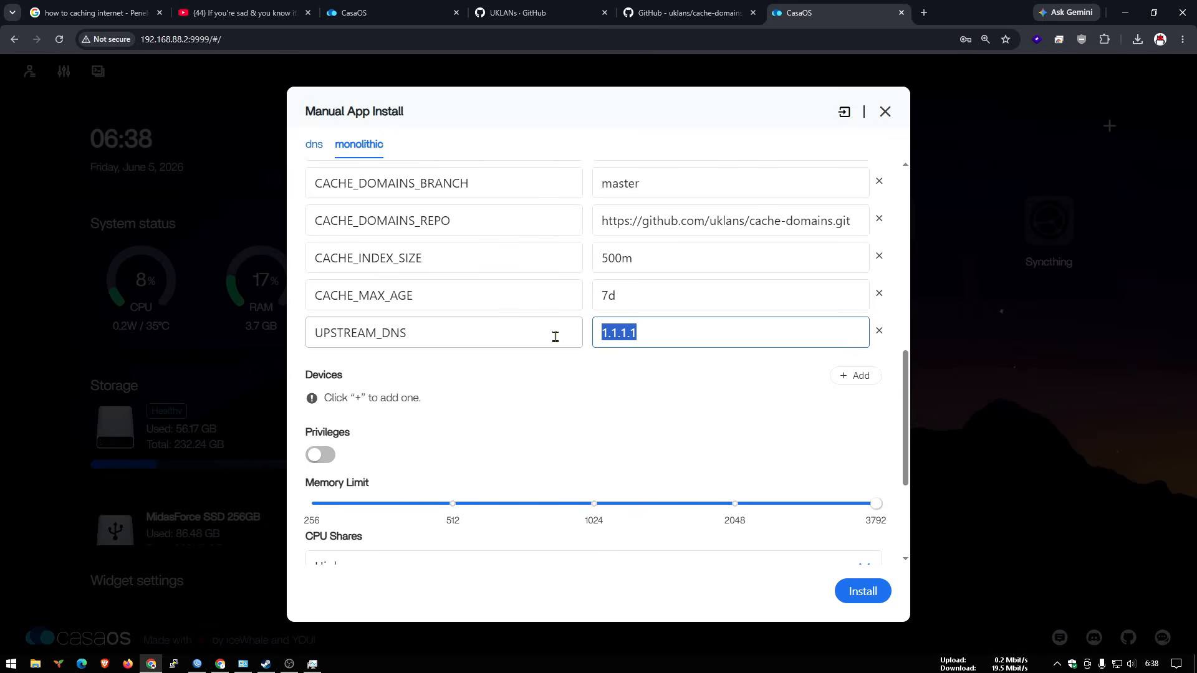
pyautogui.scroll(-2, 567, 387)
pyautogui.scroll(4, 567, 389)
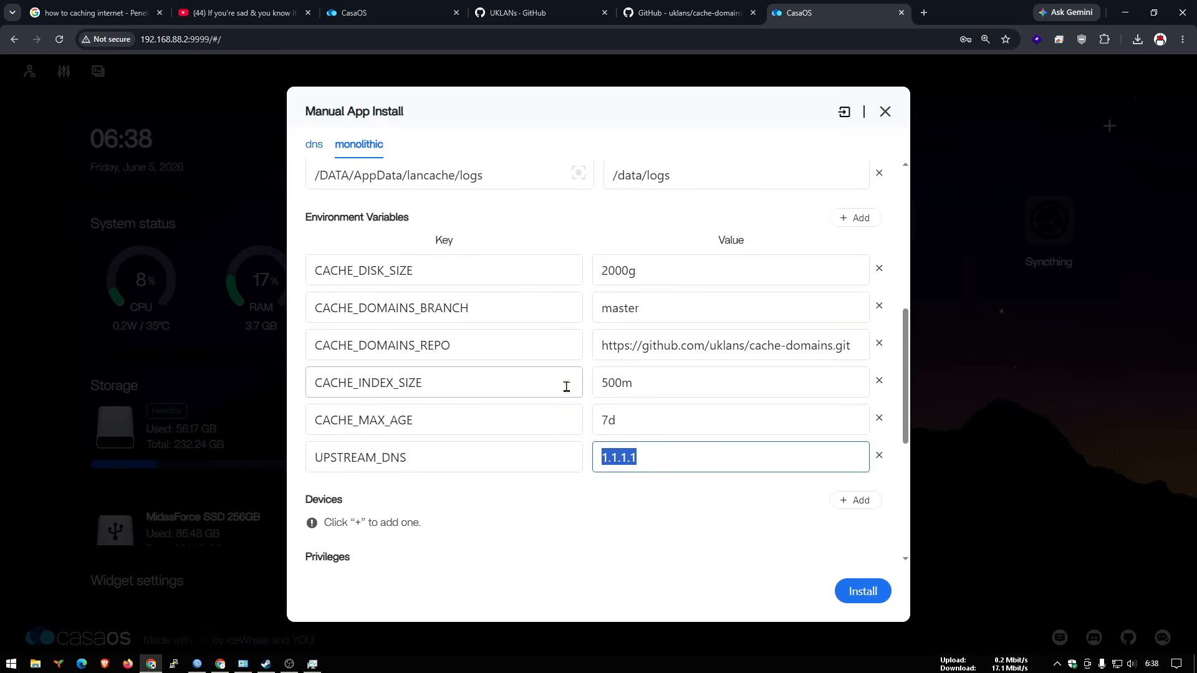
pyautogui.scroll(-1, 554, 458)
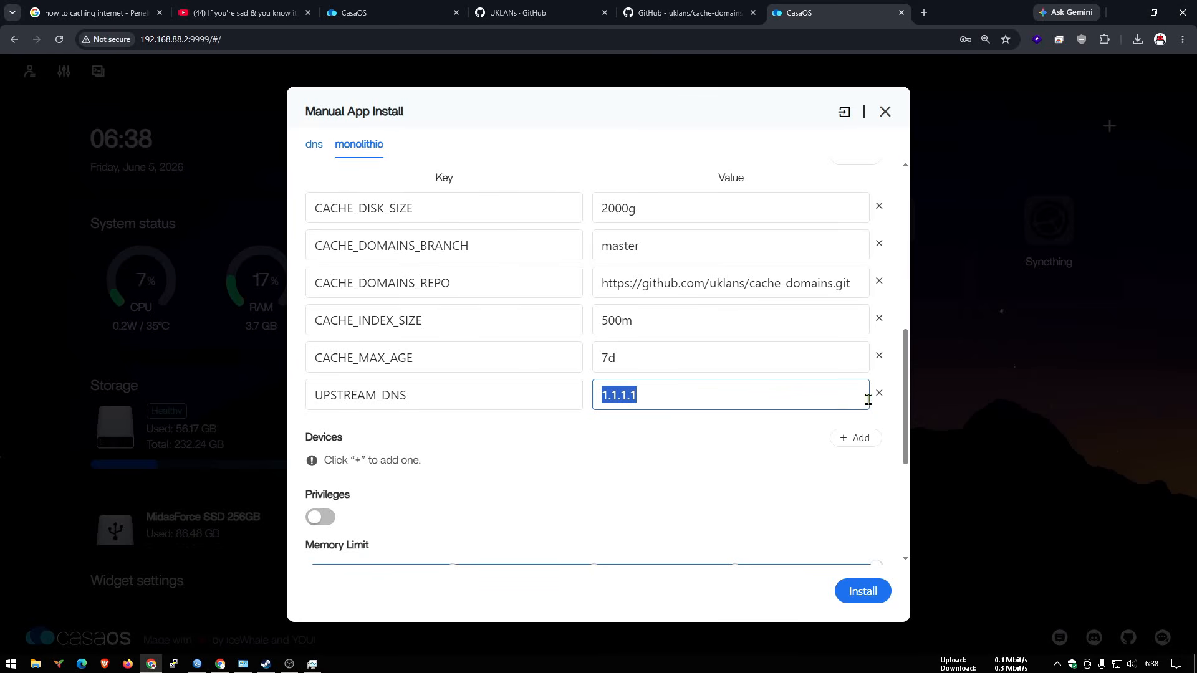
pyautogui.moveTo(905, 384); pyautogui.dragTo(891, 480)
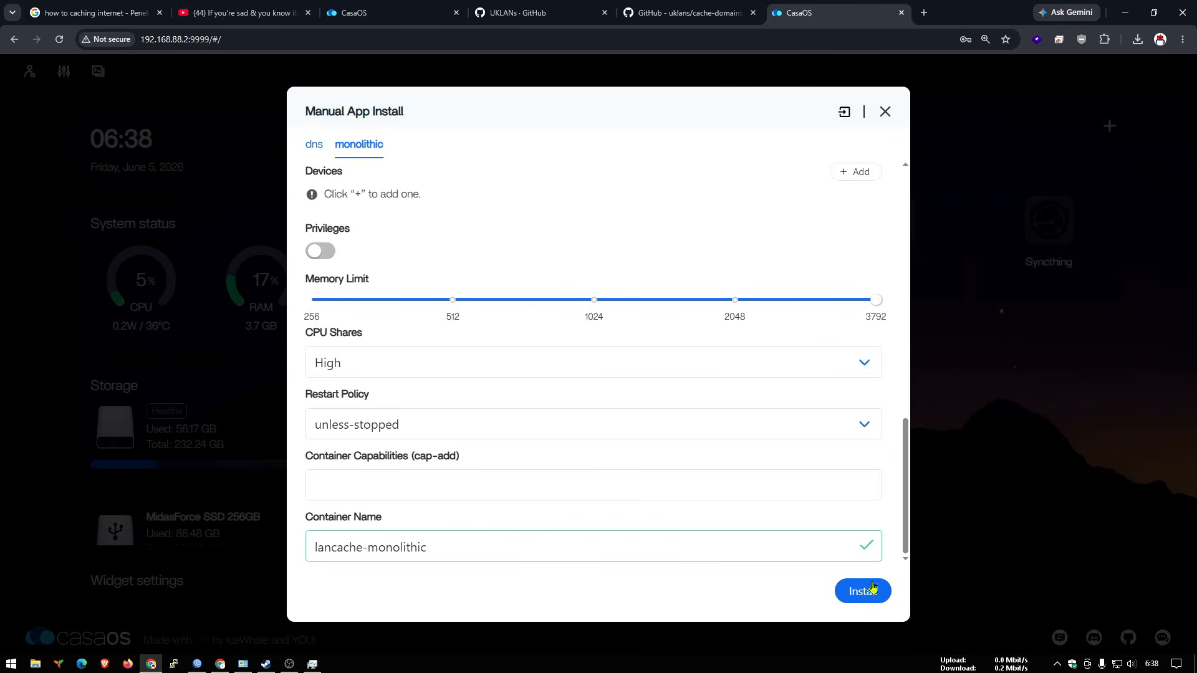
pyautogui.click(885, 112)
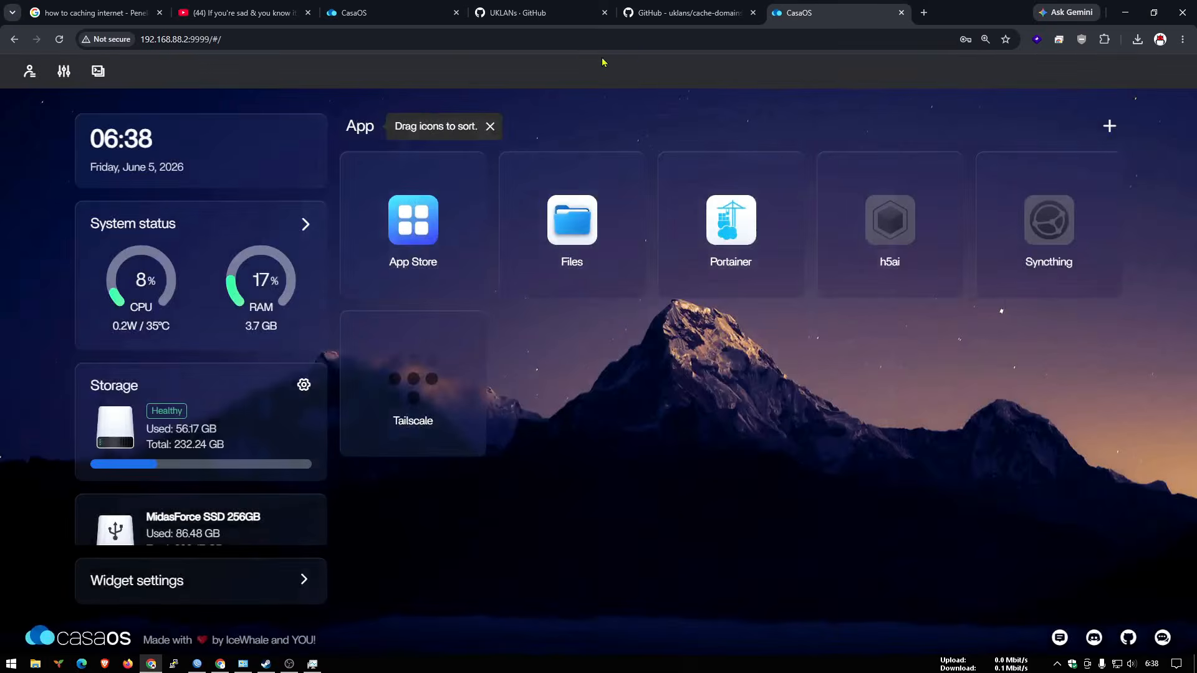
# Step: Switch to the CasaOS dashboard at 192.168.88.49, open its installed LanCache app's web page and close that page again
pyautogui.click(393, 12)
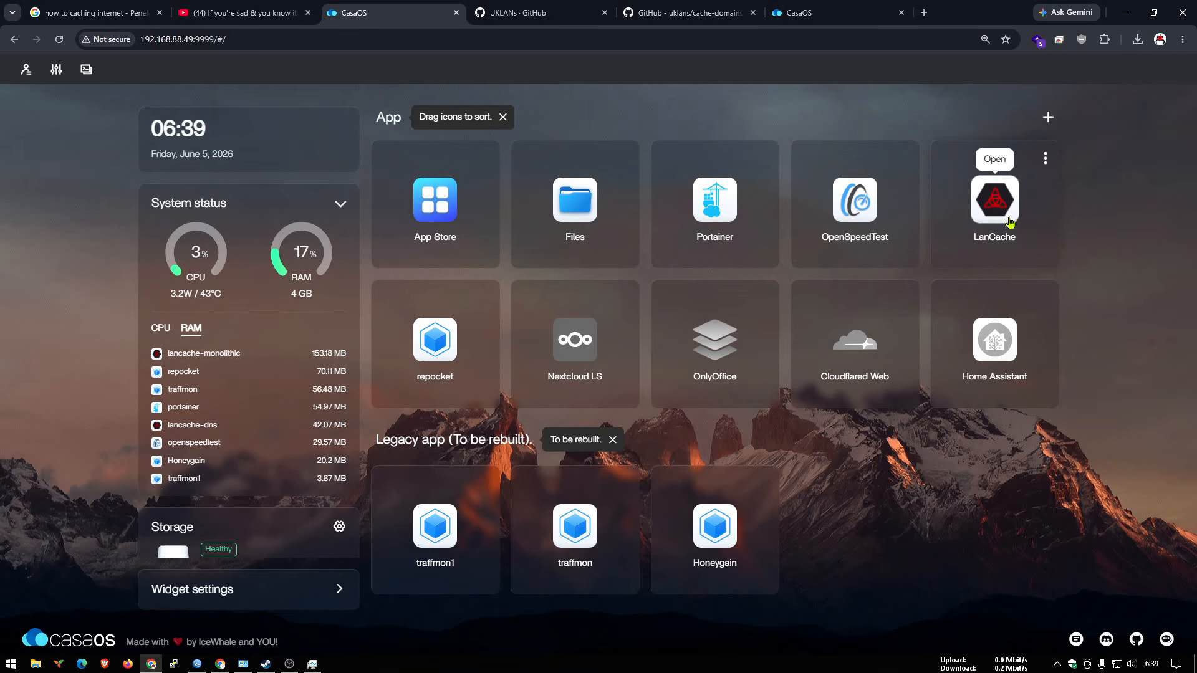
pyautogui.click(984, 215)
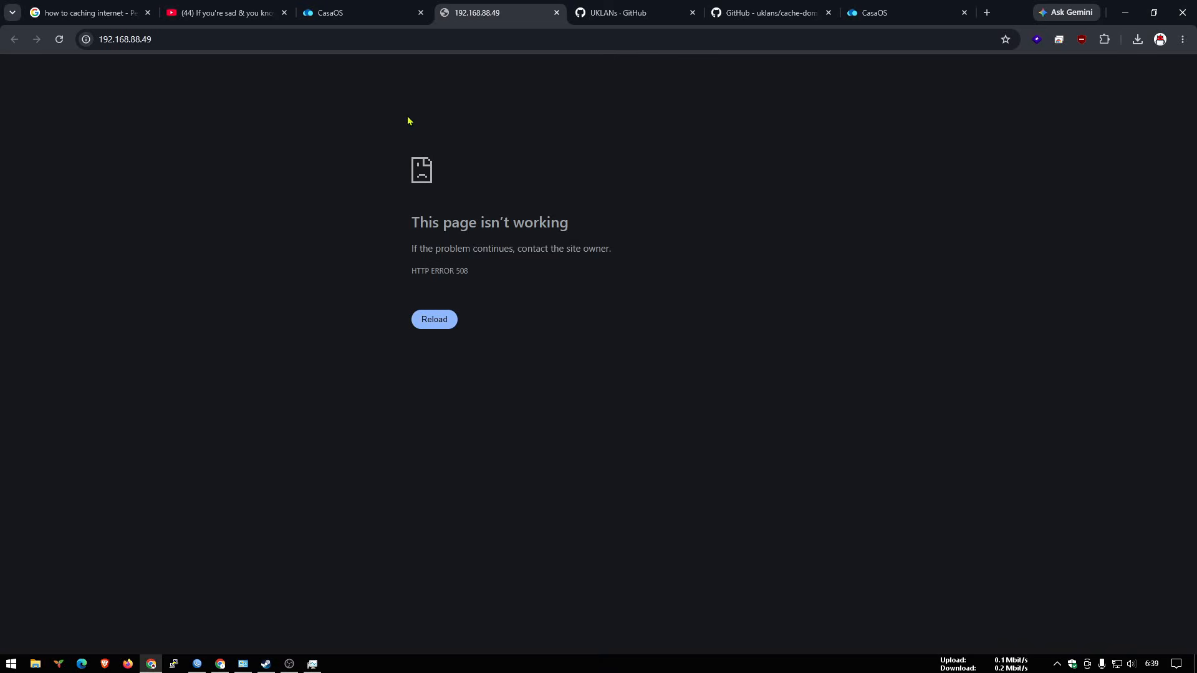
pyautogui.click(556, 12)
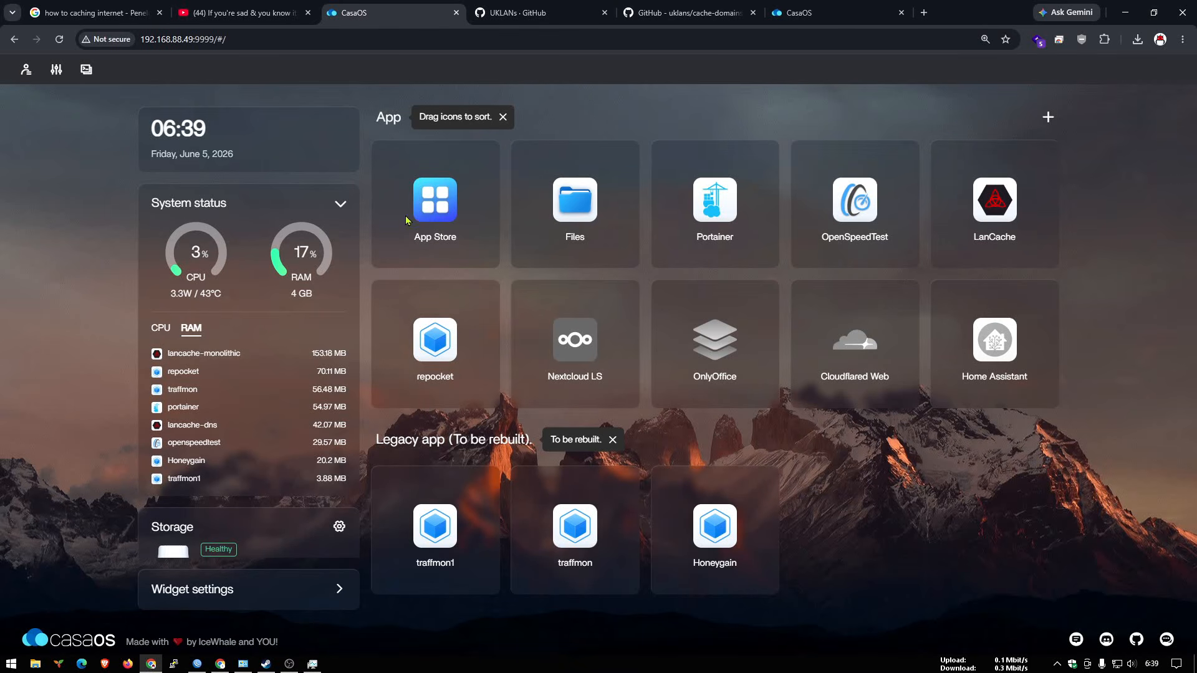
# Step: Read the installed LanCache app's post-installation tips, including the LANCACHE_IP instruction, and close them
pyautogui.click(1045, 165)
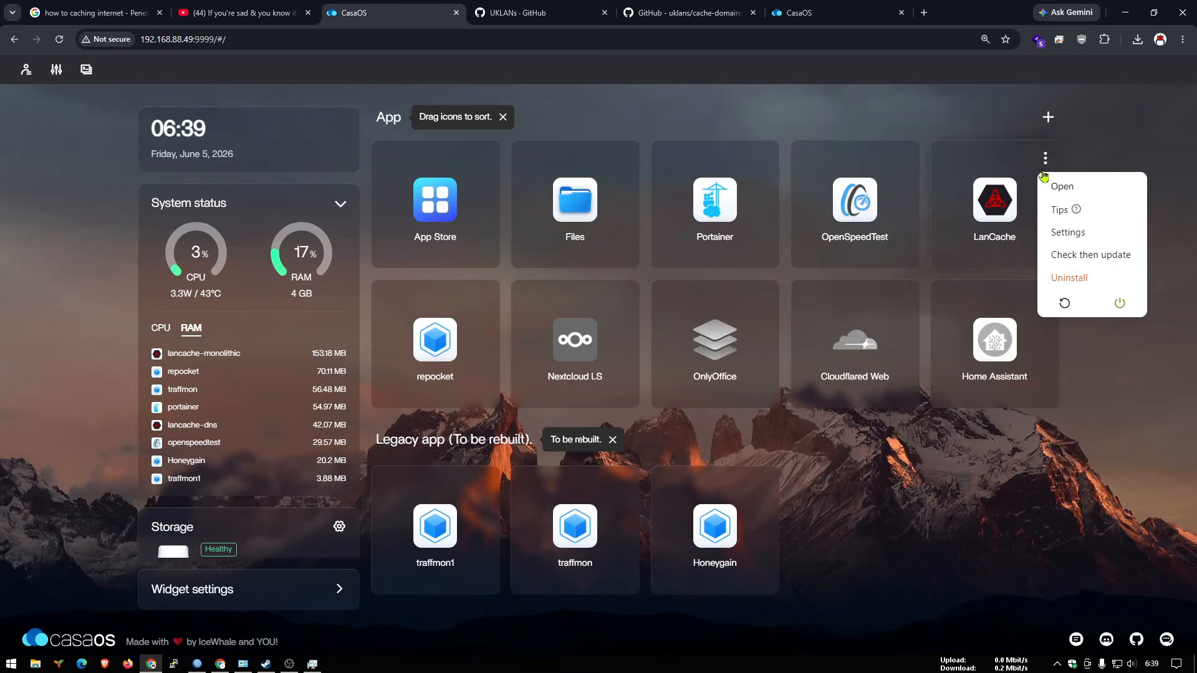
pyautogui.click(1072, 213)
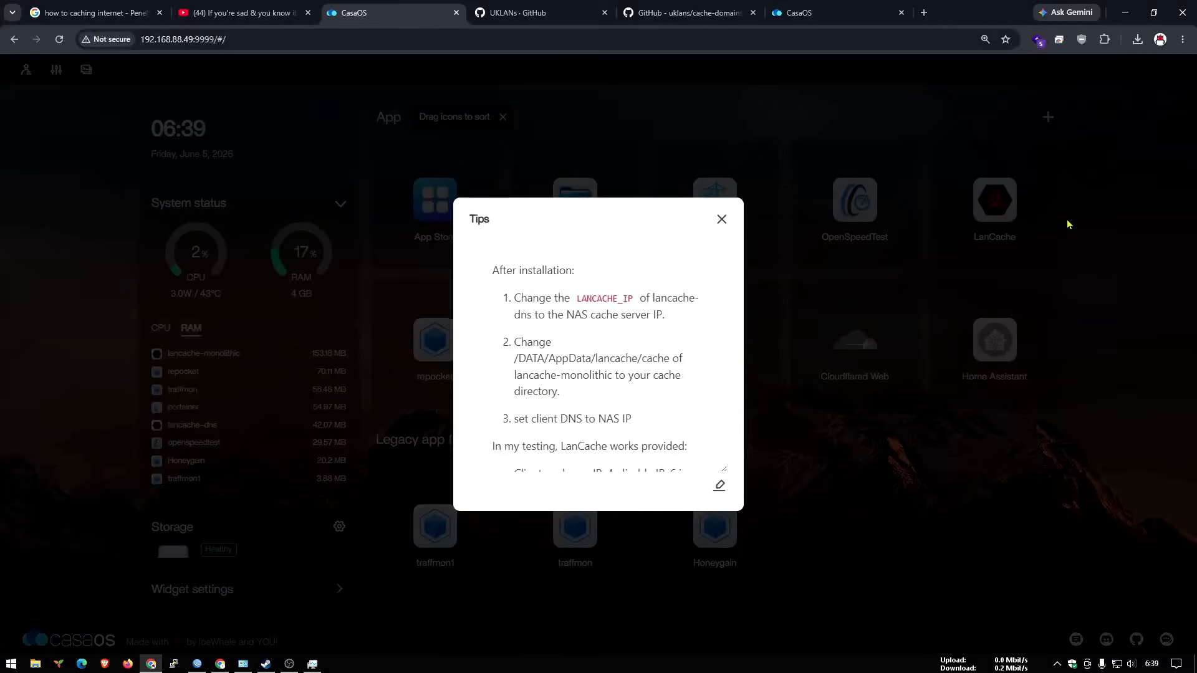
pyautogui.moveTo(492, 271); pyautogui.dragTo(624, 278)
pyautogui.moveTo(513, 298); pyautogui.dragTo(662, 318)
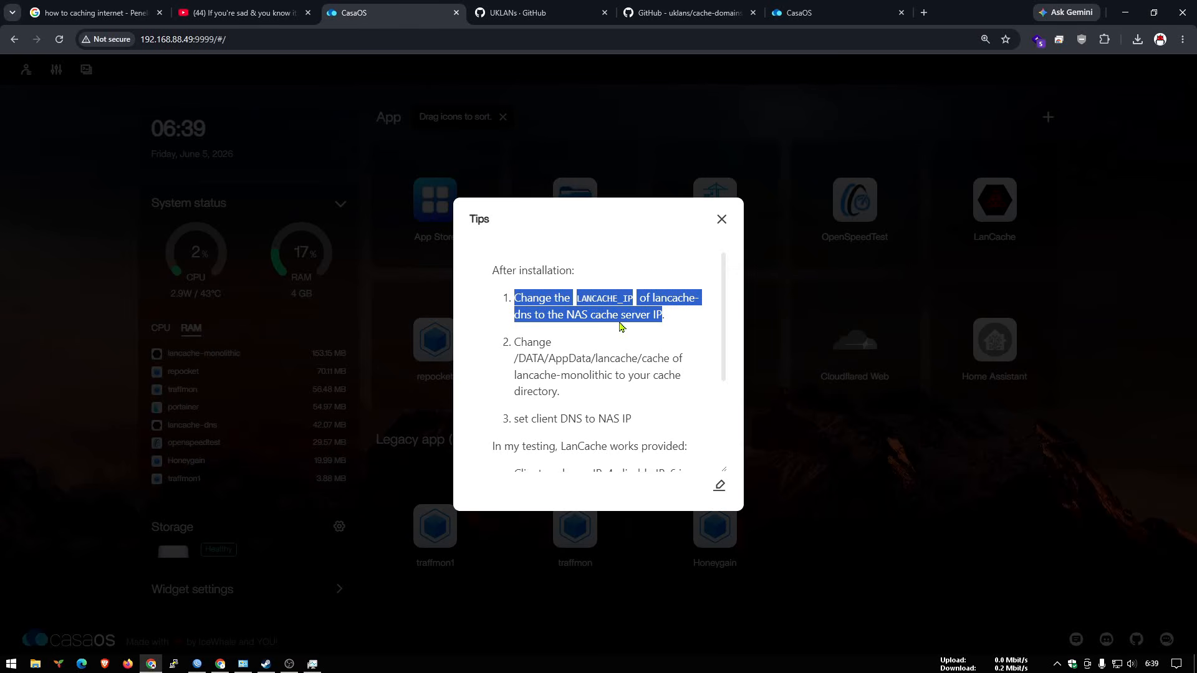
pyautogui.click(723, 219)
# Step: Open the LanCache app's settings and compare the dns container's LANCACHE_IP value with the CasaOS server address
pyautogui.click(1044, 160)
pyautogui.click(1061, 234)
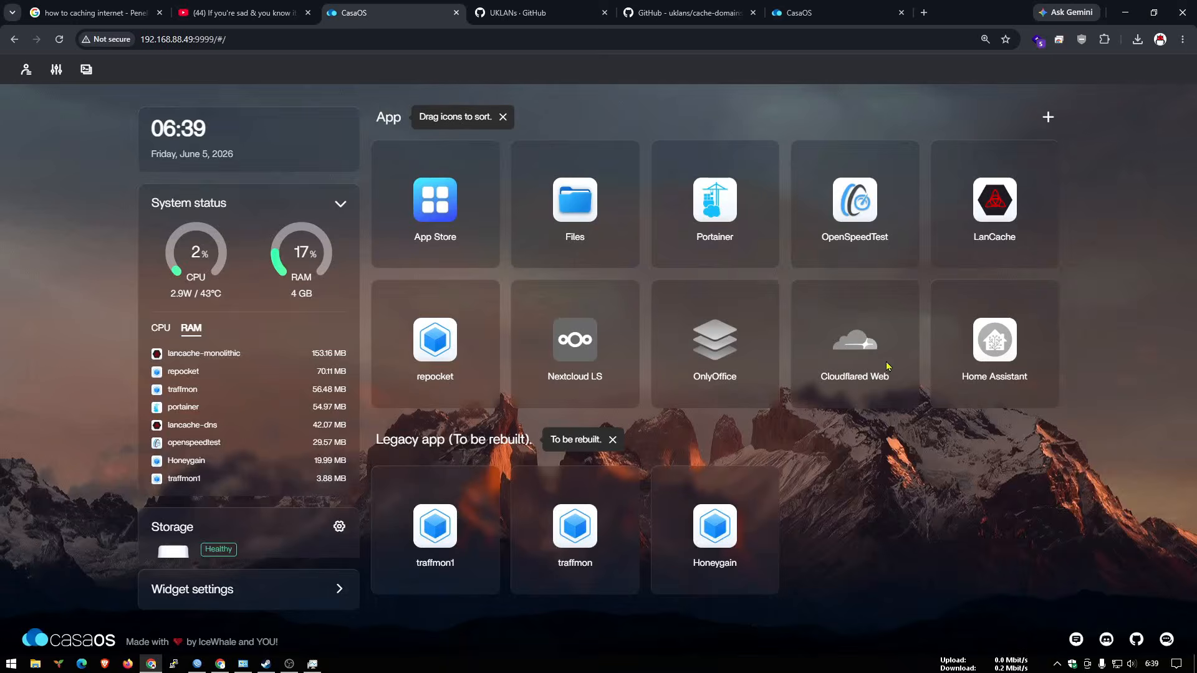
pyautogui.moveTo(811, 205); pyautogui.dragTo(804, 374)
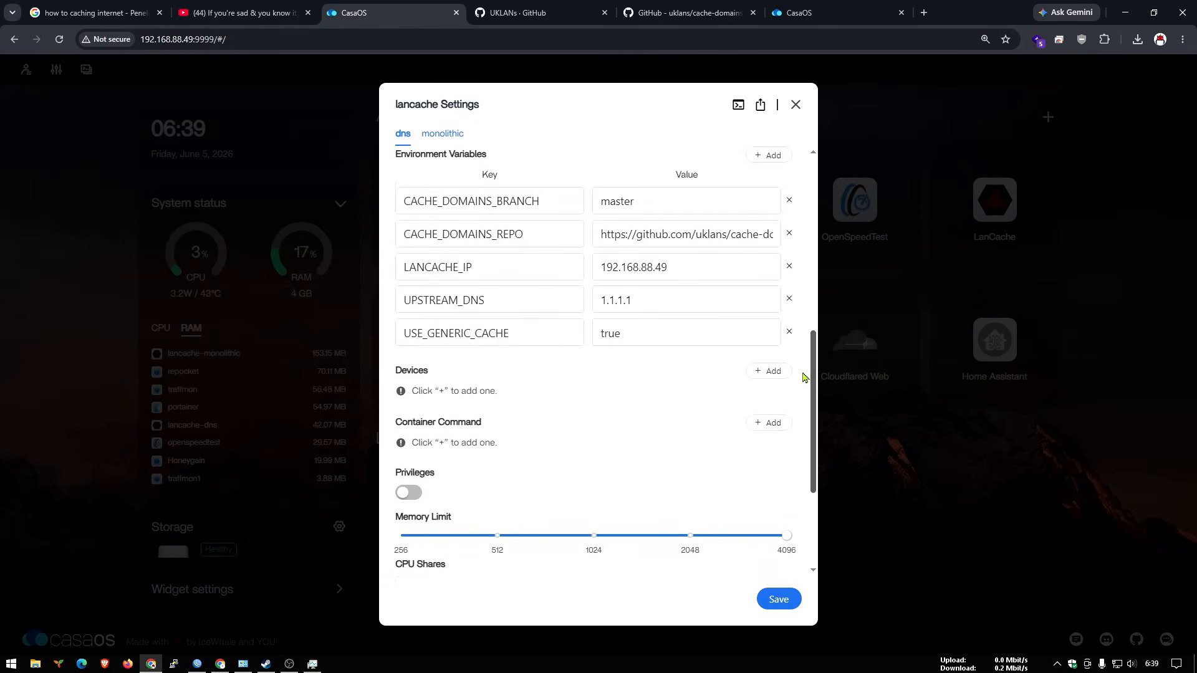
pyautogui.moveTo(601, 257); pyautogui.dragTo(680, 265)
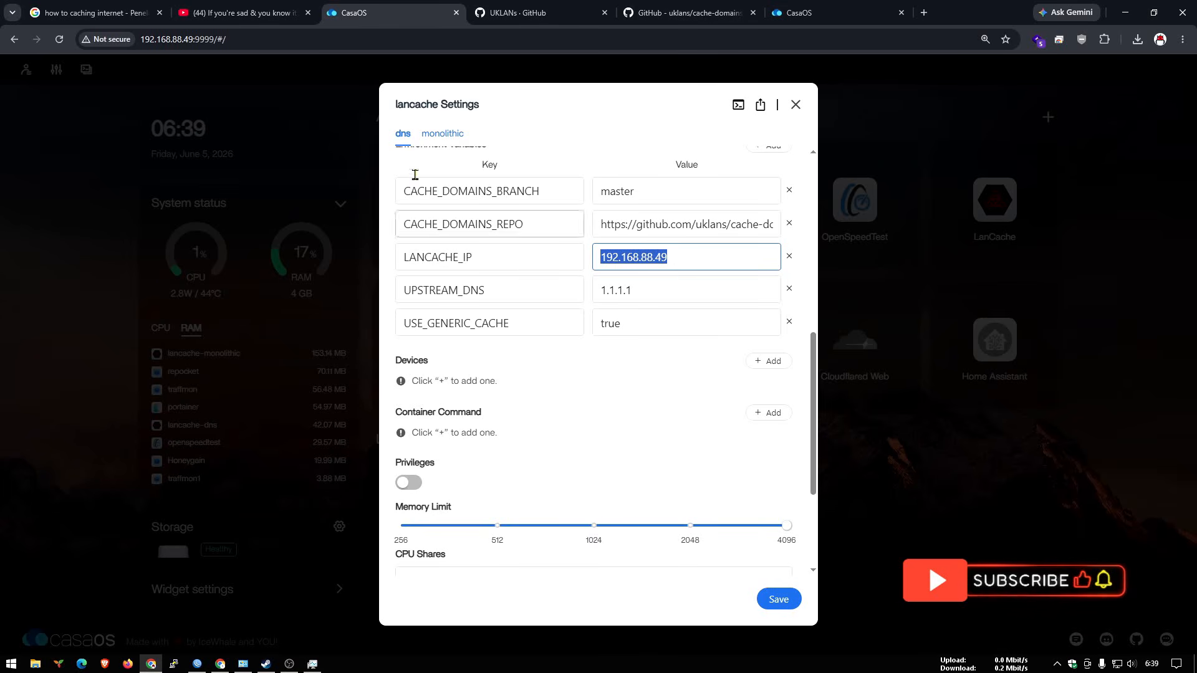
pyautogui.moveTo(193, 39); pyautogui.dragTo(155, 41)
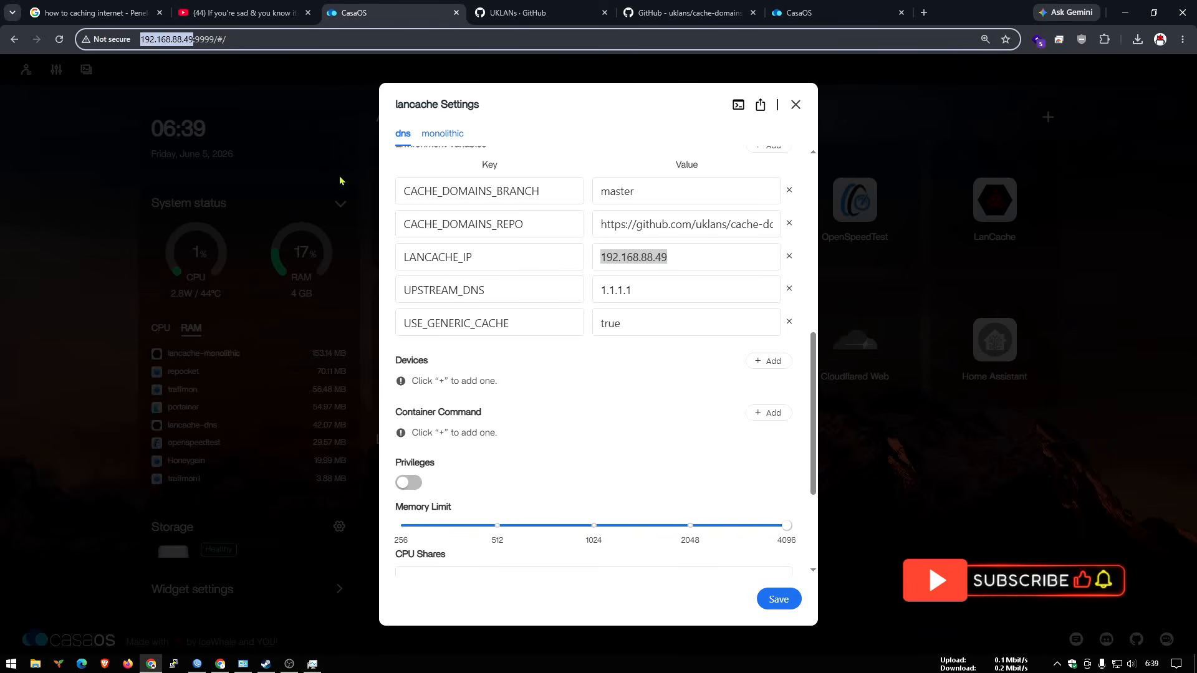
# Step: Review the monolithic container's volumes and environment variables, and close the LanCache settings without saving
pyautogui.moveTo(812, 384); pyautogui.dragTo(812, 225)
pyautogui.click(442, 133)
pyautogui.scroll(-4, 464, 260)
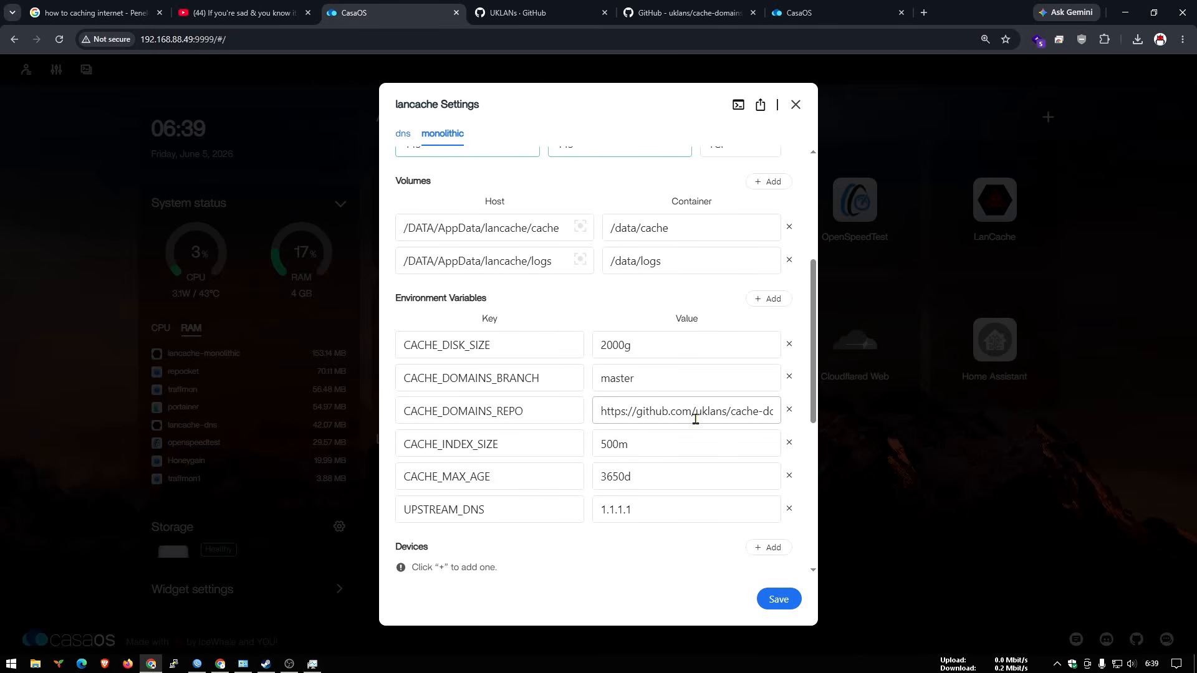
pyautogui.click(797, 106)
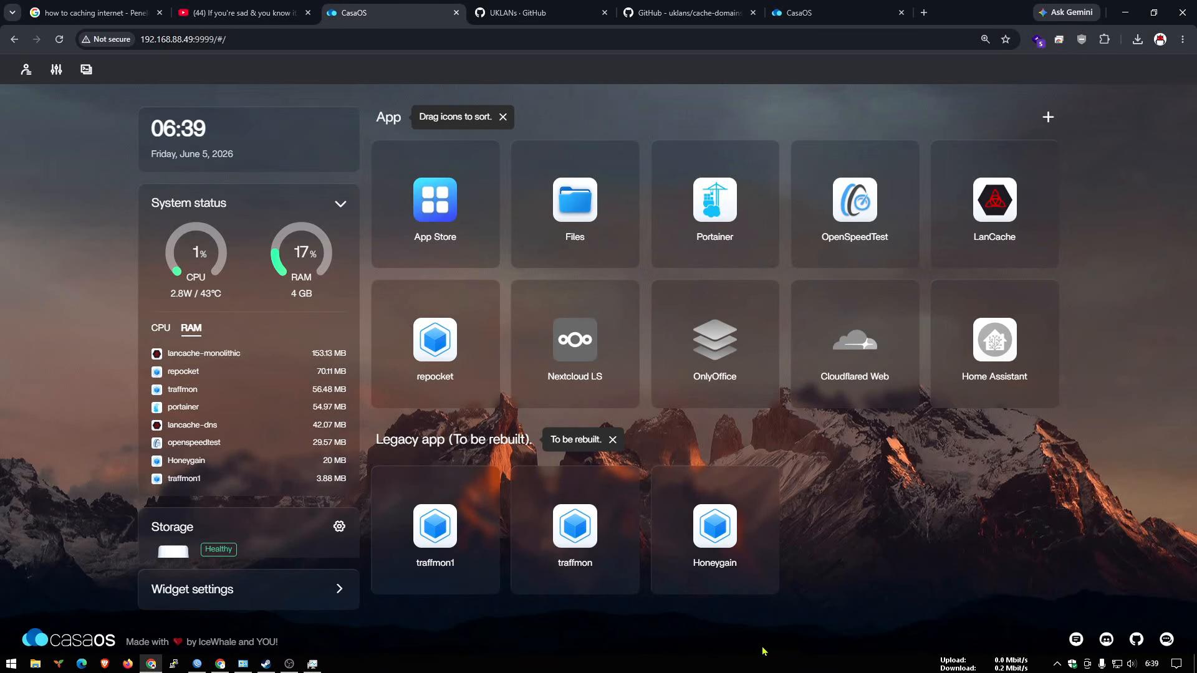
# Step: Open the Internet Protocol Version 4 (TCP/IPv4) properties of the Ethernet adapter in the Windows network settings
pyautogui.click(1117, 664)
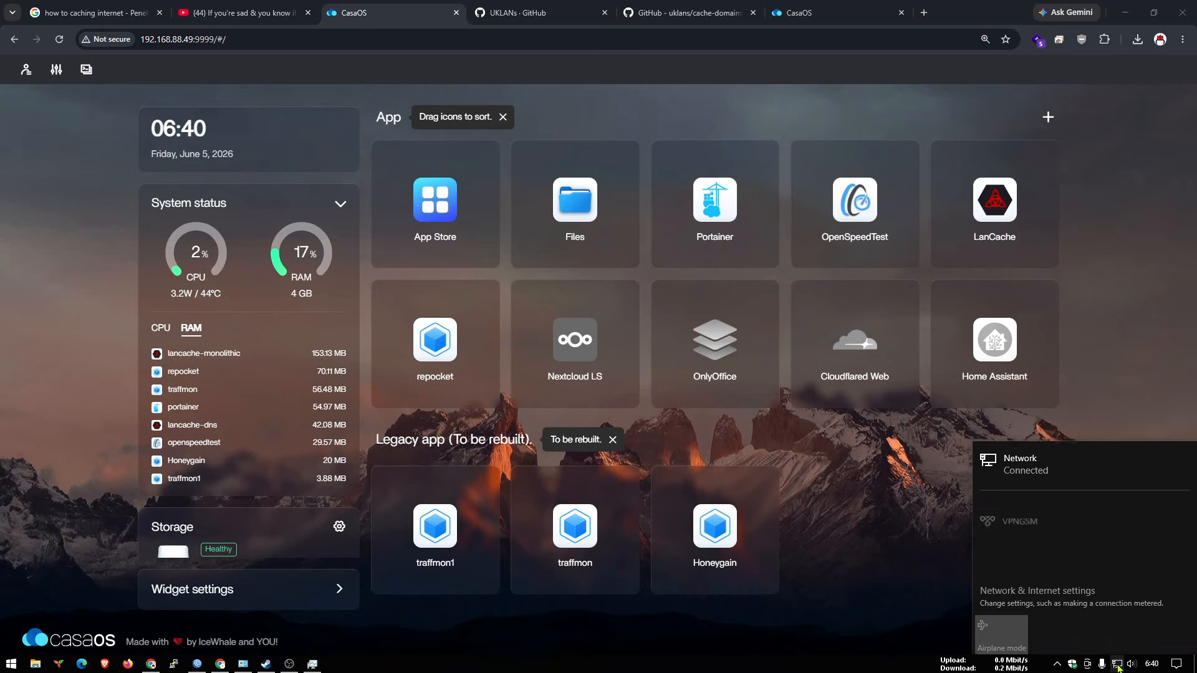
pyautogui.click(1045, 592)
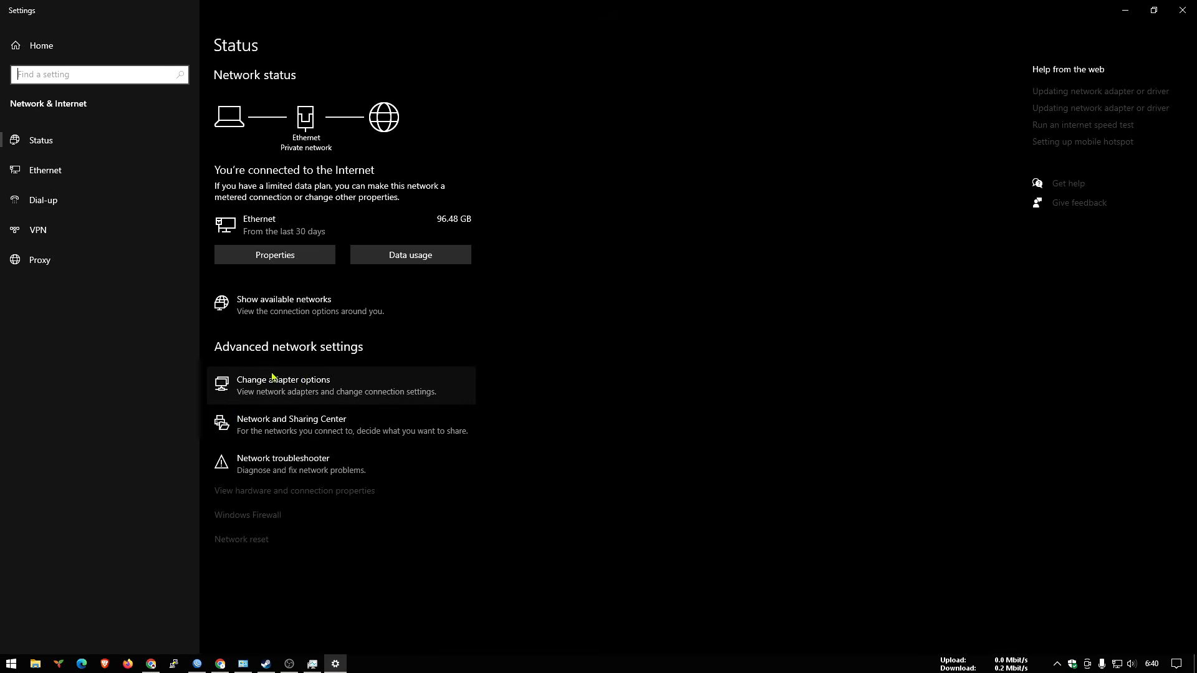
pyautogui.click(311, 398)
pyautogui.click(341, 299)
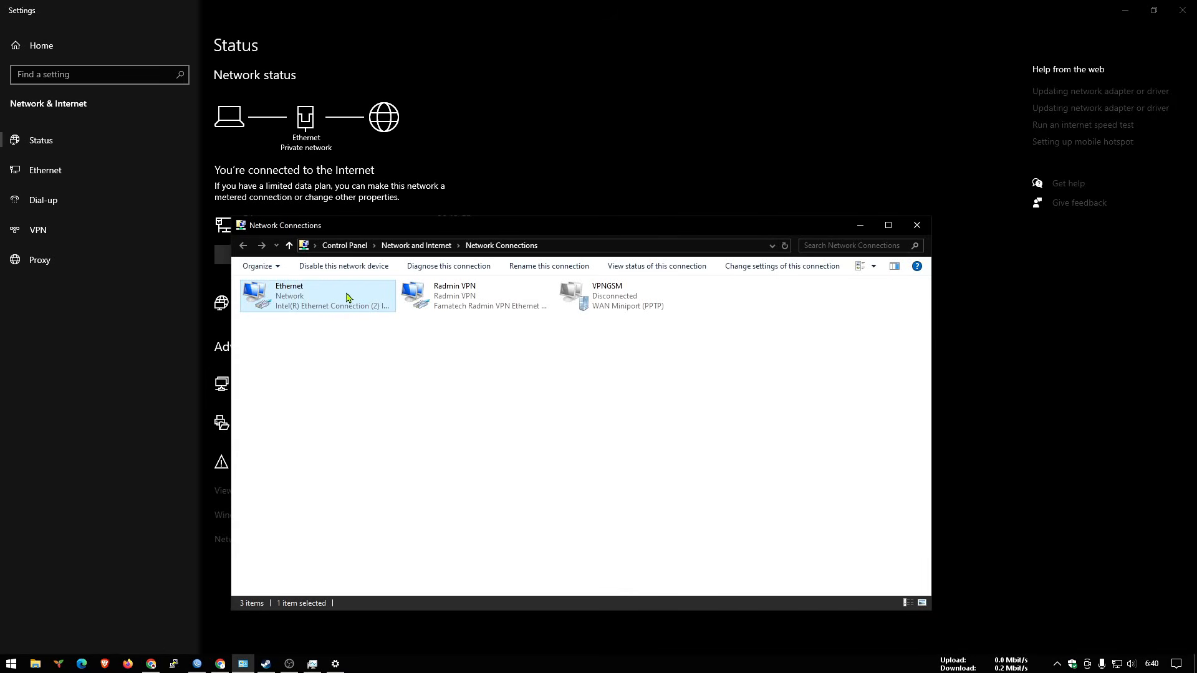
pyautogui.doubleClick(310, 305)
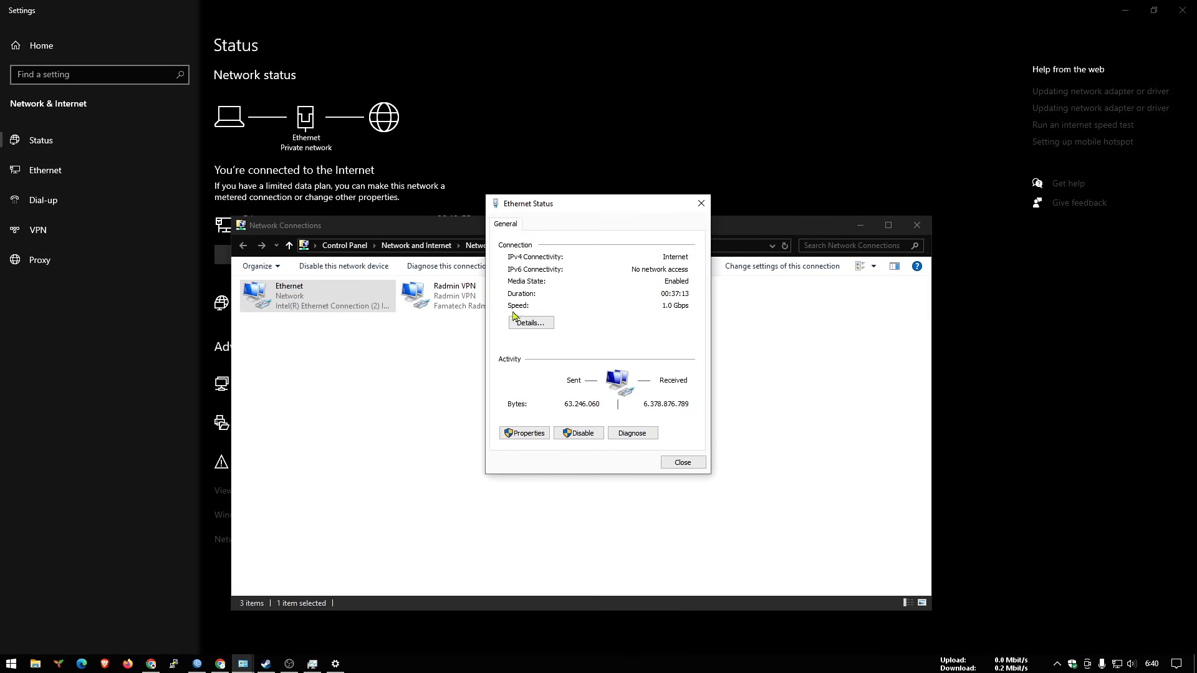
pyautogui.click(523, 432)
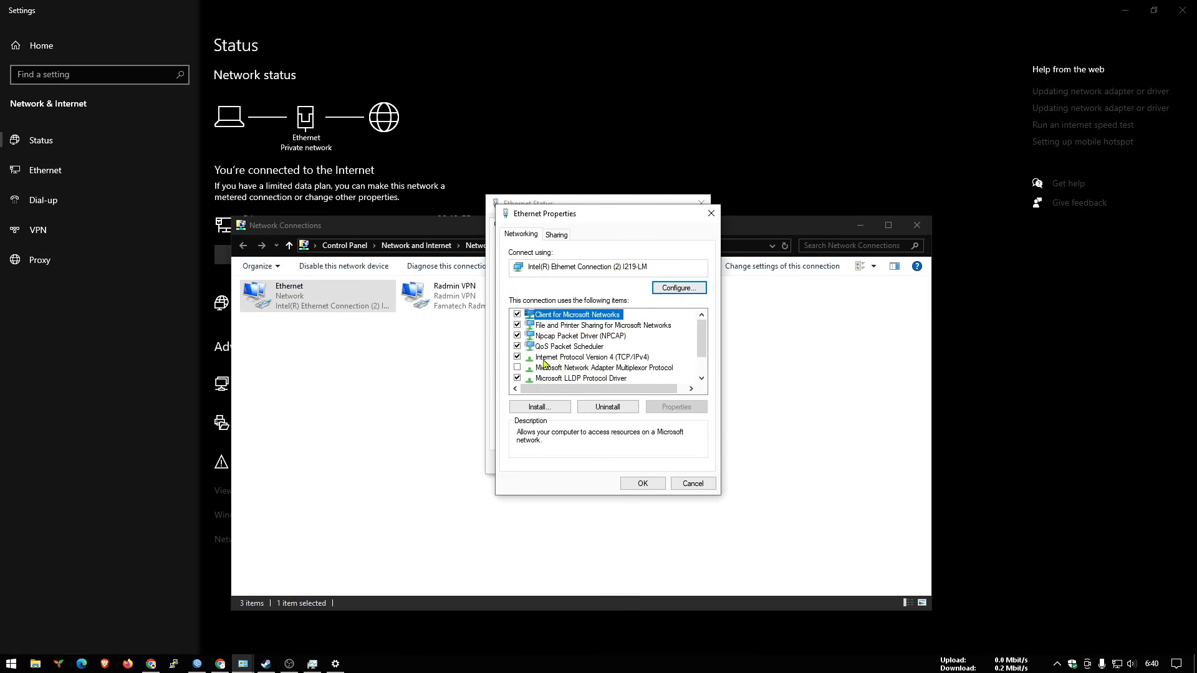
pyautogui.doubleClick(611, 358)
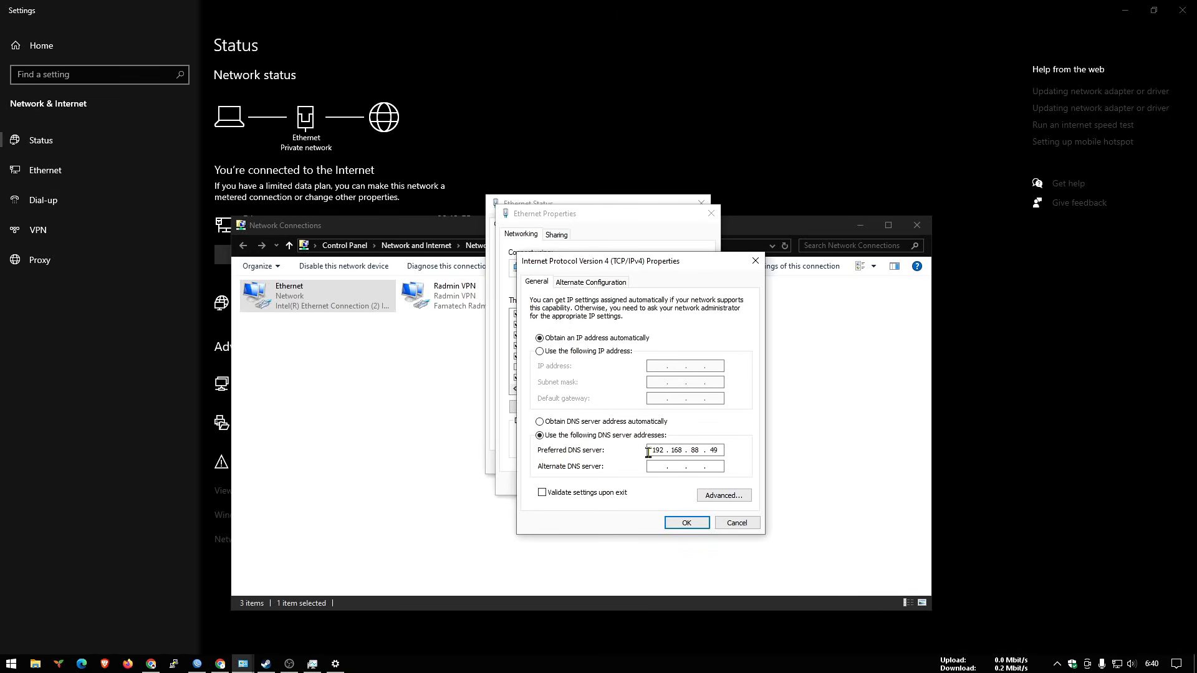
# Step: Check the preferred DNS server address, close the adapter dialogs without changes and return to the CasaOS dashboard
pyautogui.doubleClick(718, 451)
pyautogui.click(754, 263)
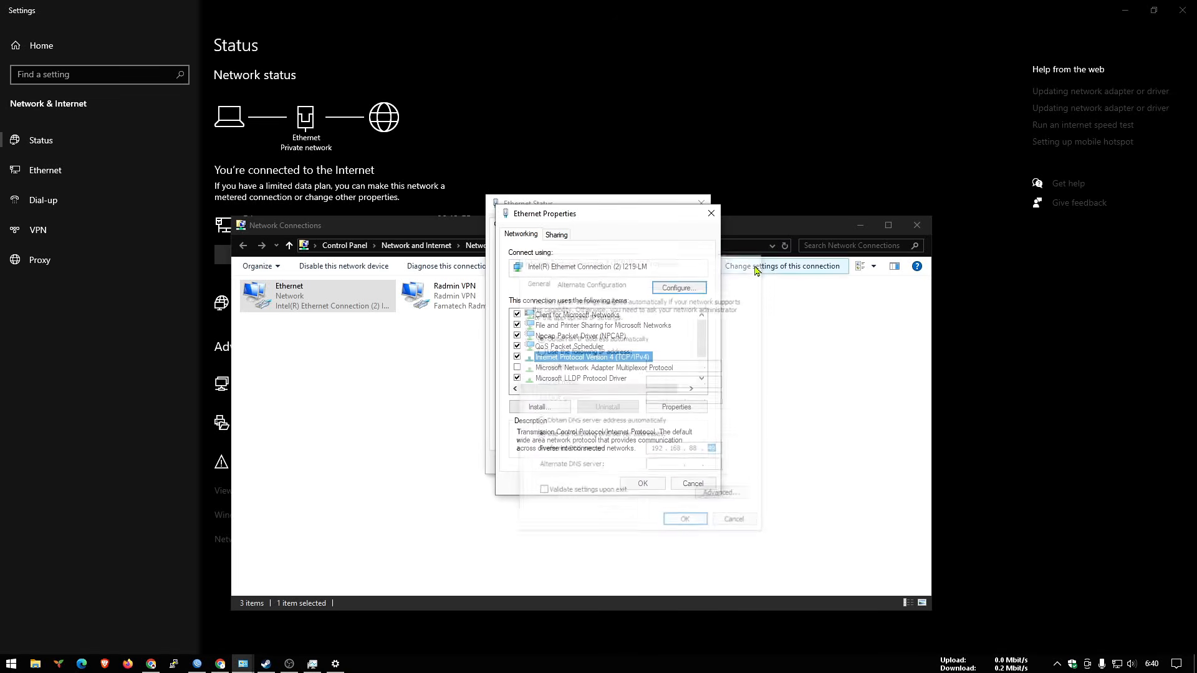
pyautogui.click(711, 214)
pyautogui.click(701, 204)
pyautogui.click(915, 227)
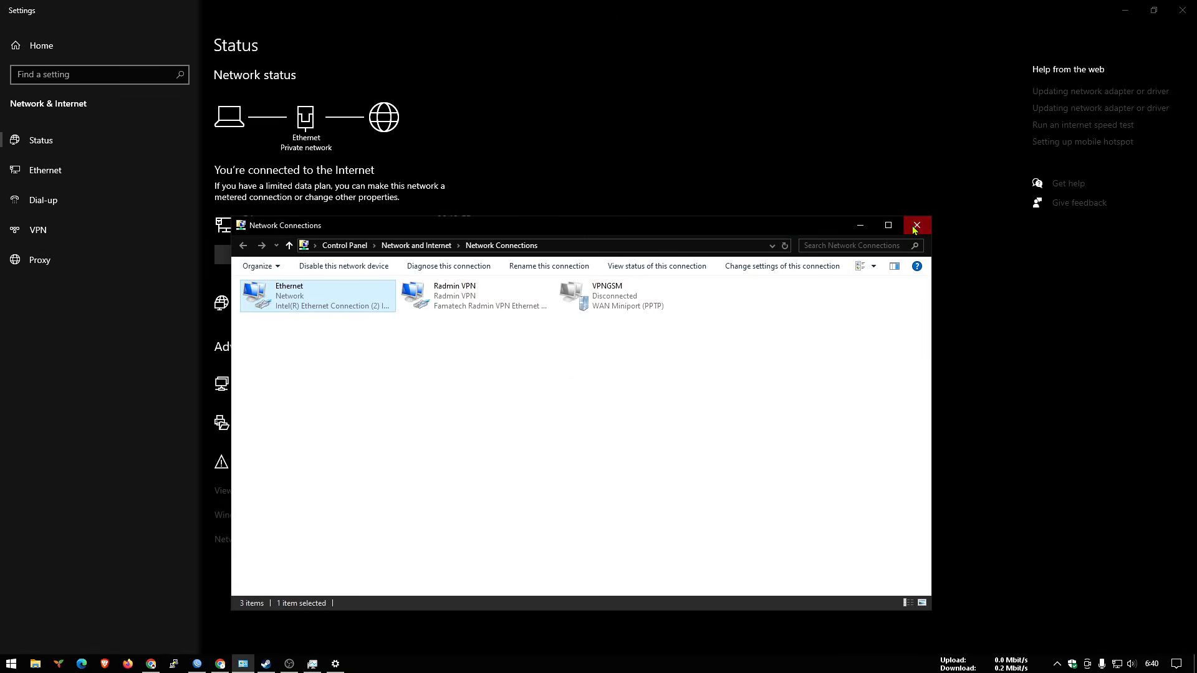
pyautogui.click(1126, 12)
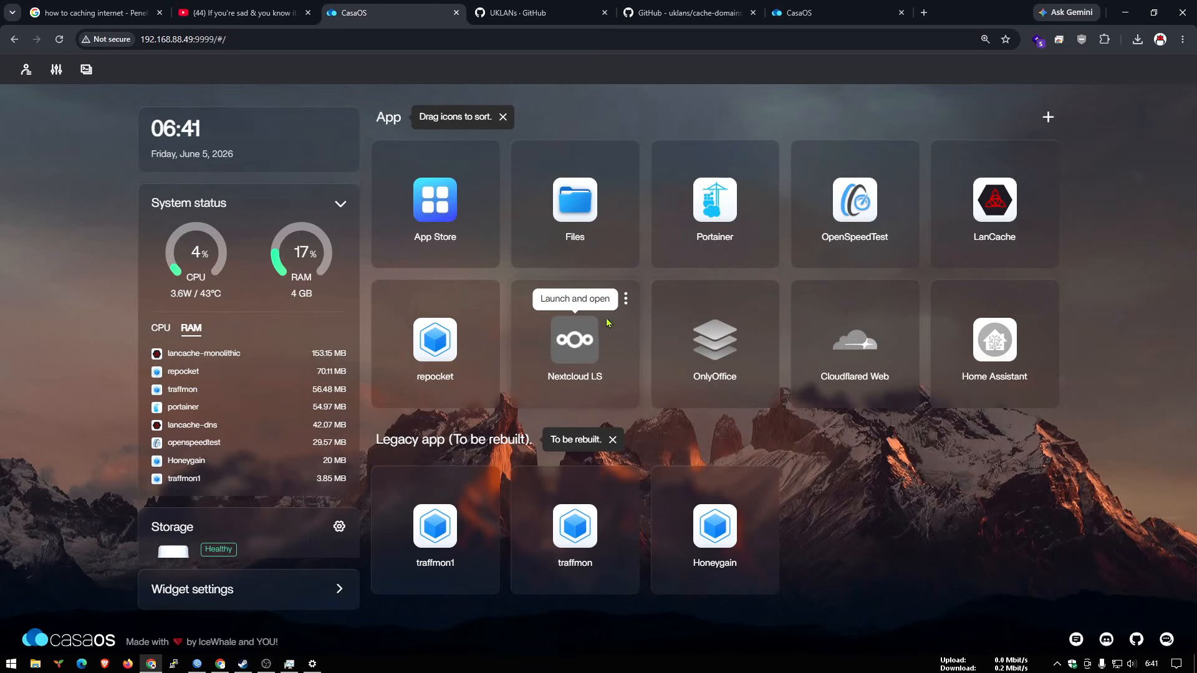
# Step: Open the LanCache app's container logs from its settings
pyautogui.click(1046, 158)
pyautogui.click(1064, 233)
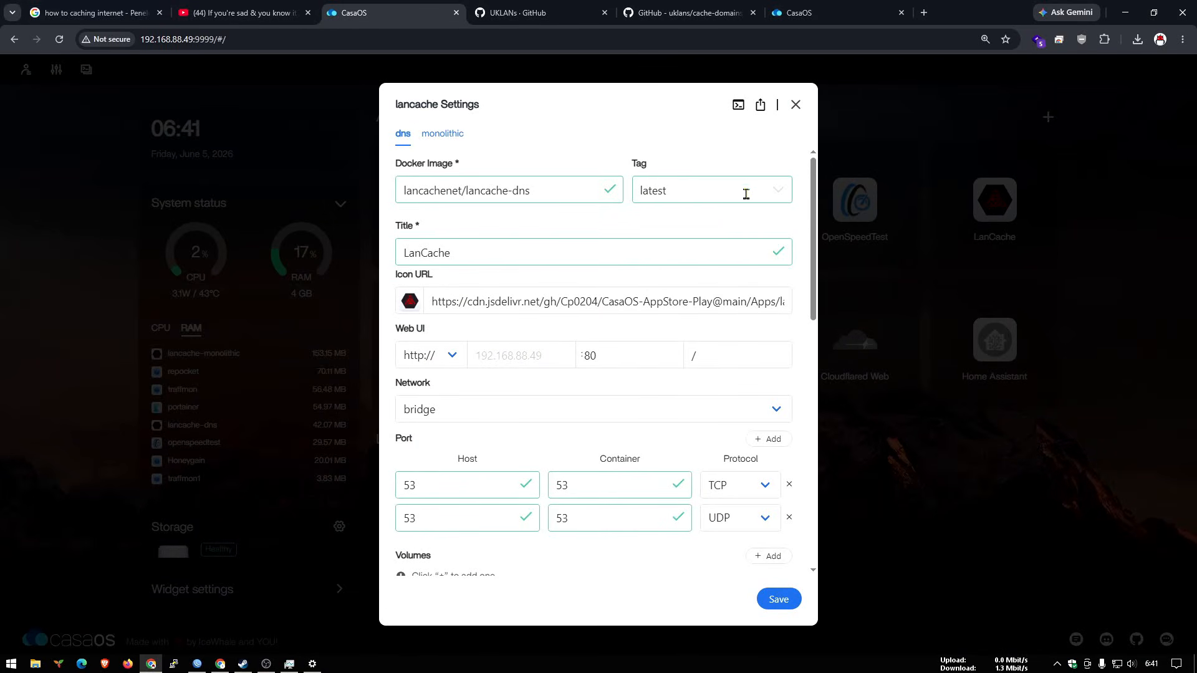
pyautogui.click(737, 106)
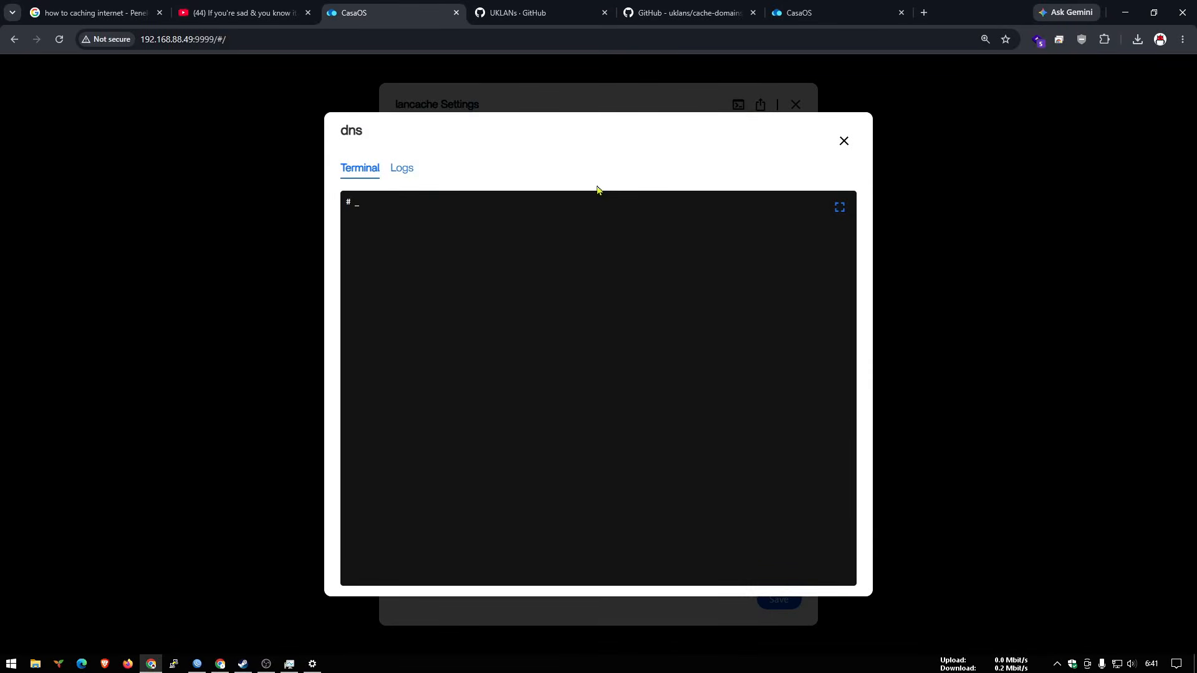
pyautogui.click(401, 172)
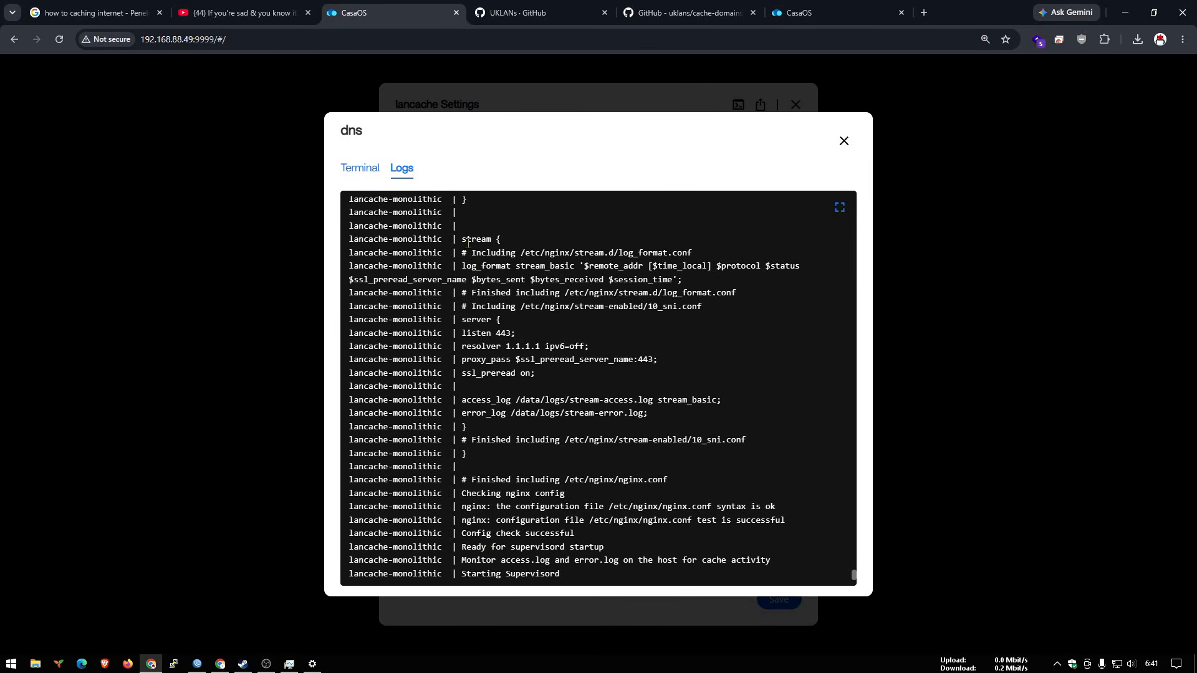
# Step: Examine the nginx stream configuration, resolver, proxy and startup lines in the LanCache logs, and close the logs
pyautogui.moveTo(462, 237); pyautogui.dragTo(699, 256)
pyautogui.moveTo(465, 291); pyautogui.dragTo(740, 307)
pyautogui.moveTo(459, 339); pyautogui.dragTo(589, 346)
pyautogui.click(490, 360)
pyautogui.moveTo(512, 359); pyautogui.dragTo(672, 365)
pyautogui.moveTo(500, 399); pyautogui.dragTo(765, 551)
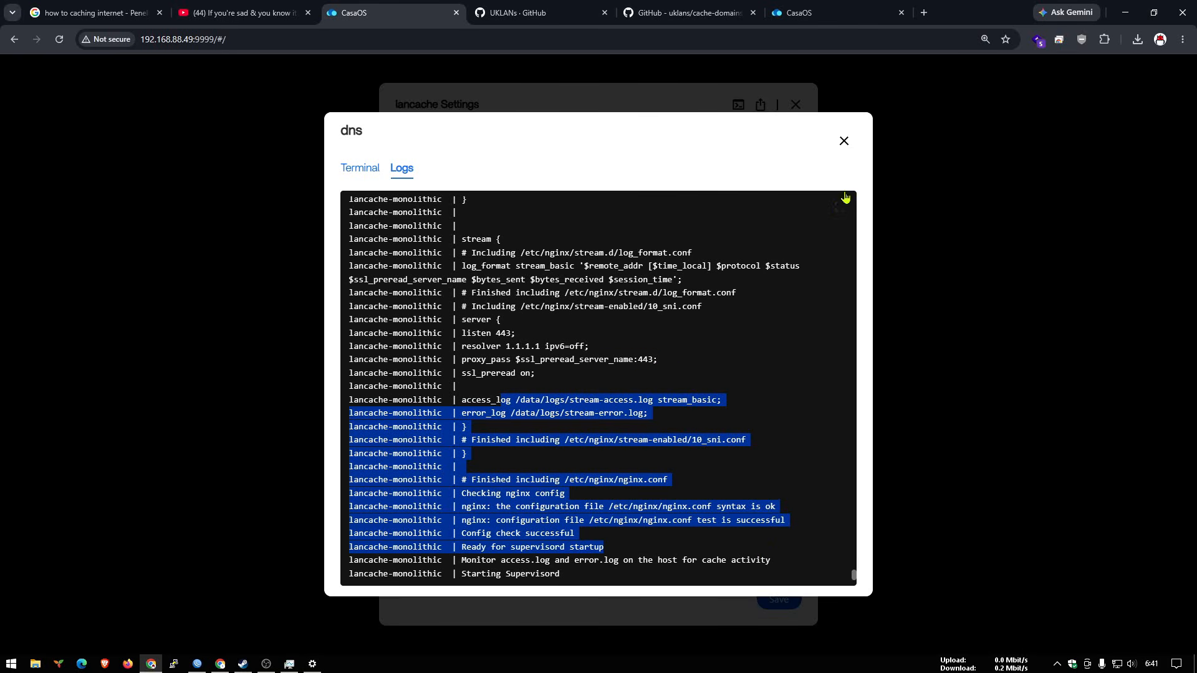
pyautogui.click(844, 141)
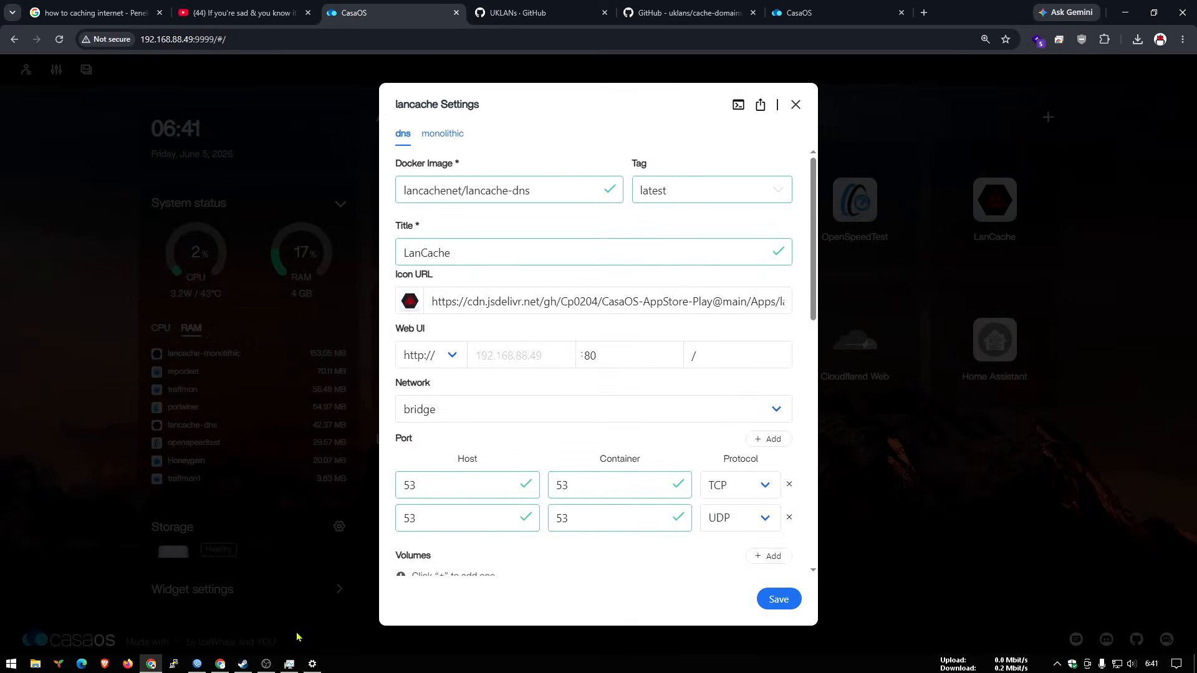
# Step: Clear the browser windows off the desktop and reposition Task Manager showing the Ethernet performance graph
pyautogui.moveTo(987, 8); pyautogui.dragTo(688, 268)
pyautogui.click(750, 287)
pyautogui.moveTo(521, 124); pyautogui.dragTo(692, 90)
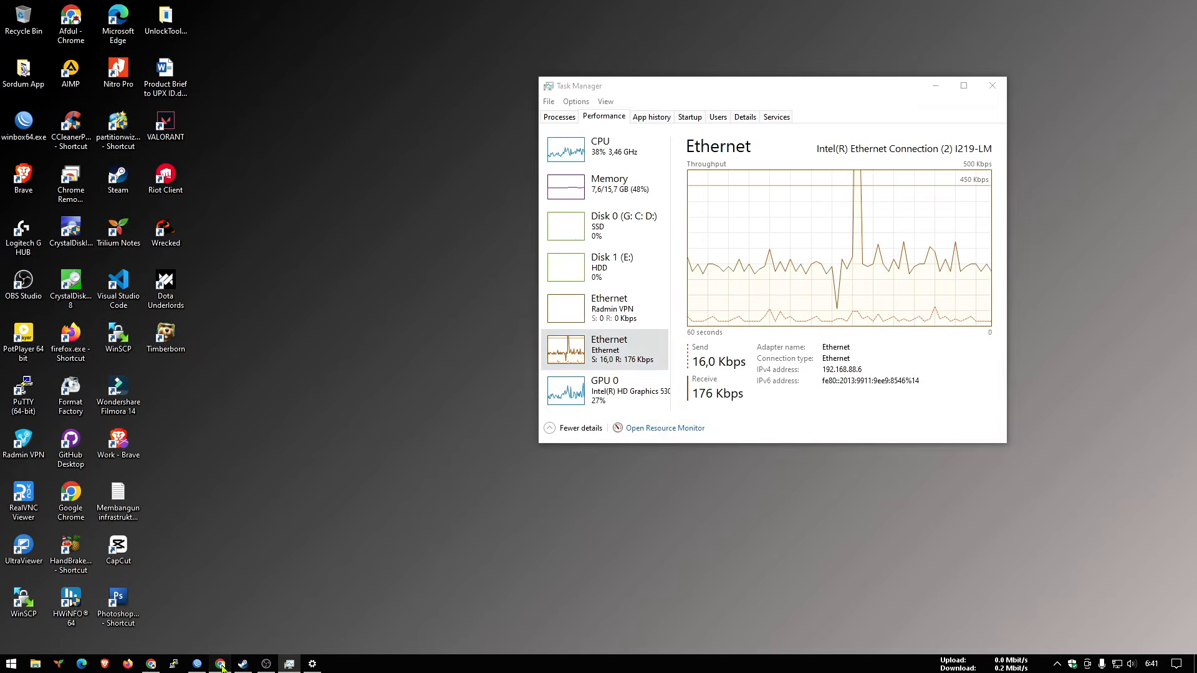
pyautogui.click(220, 663)
pyautogui.click(1125, 12)
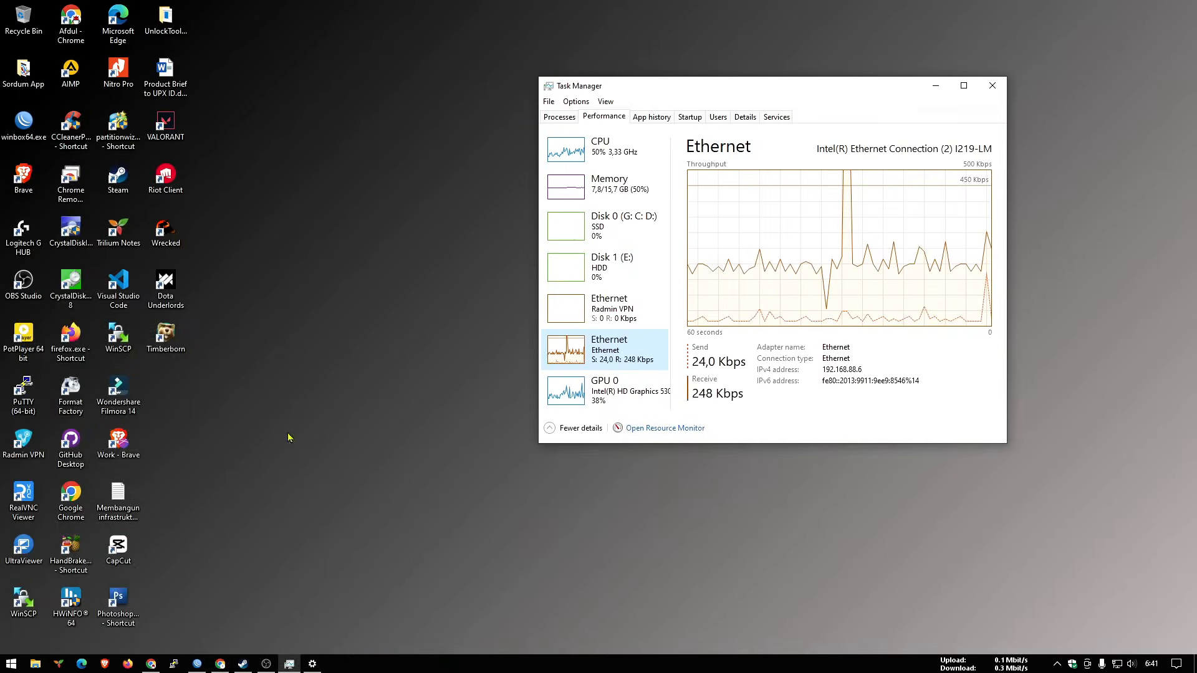
# Step: Switch to Steam, review the download queue and completed downloads, and return to the library home
pyautogui.click(243, 664)
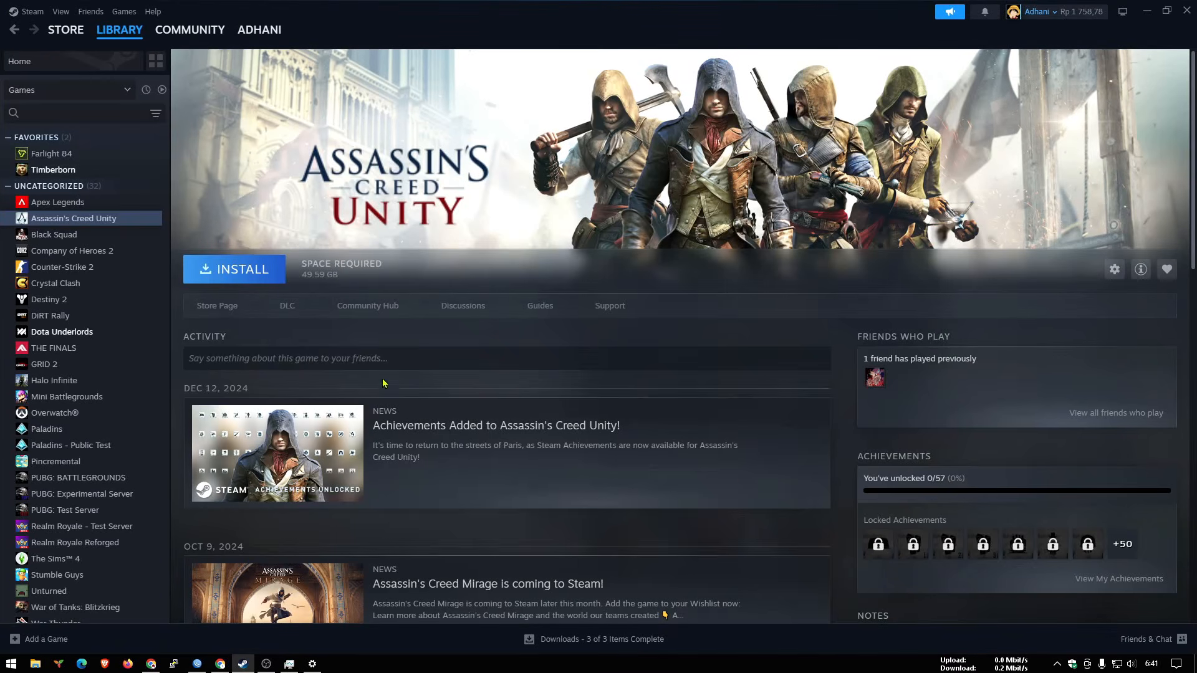
pyautogui.click(579, 639)
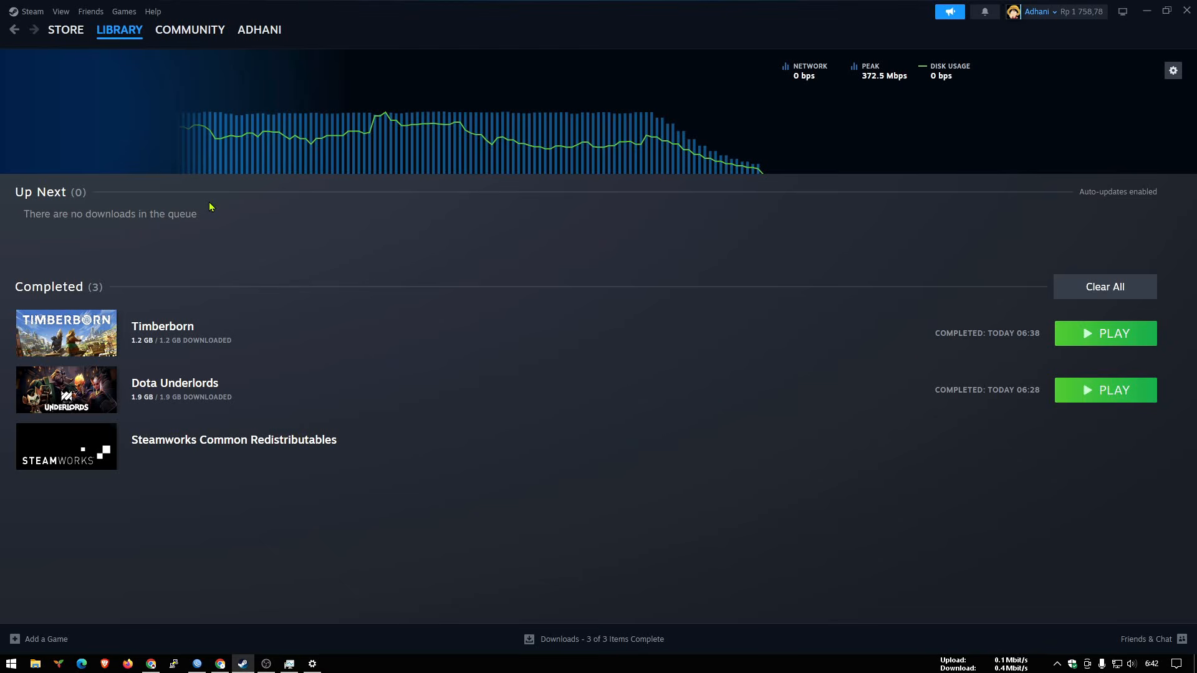
pyautogui.moveTo(109, 37)
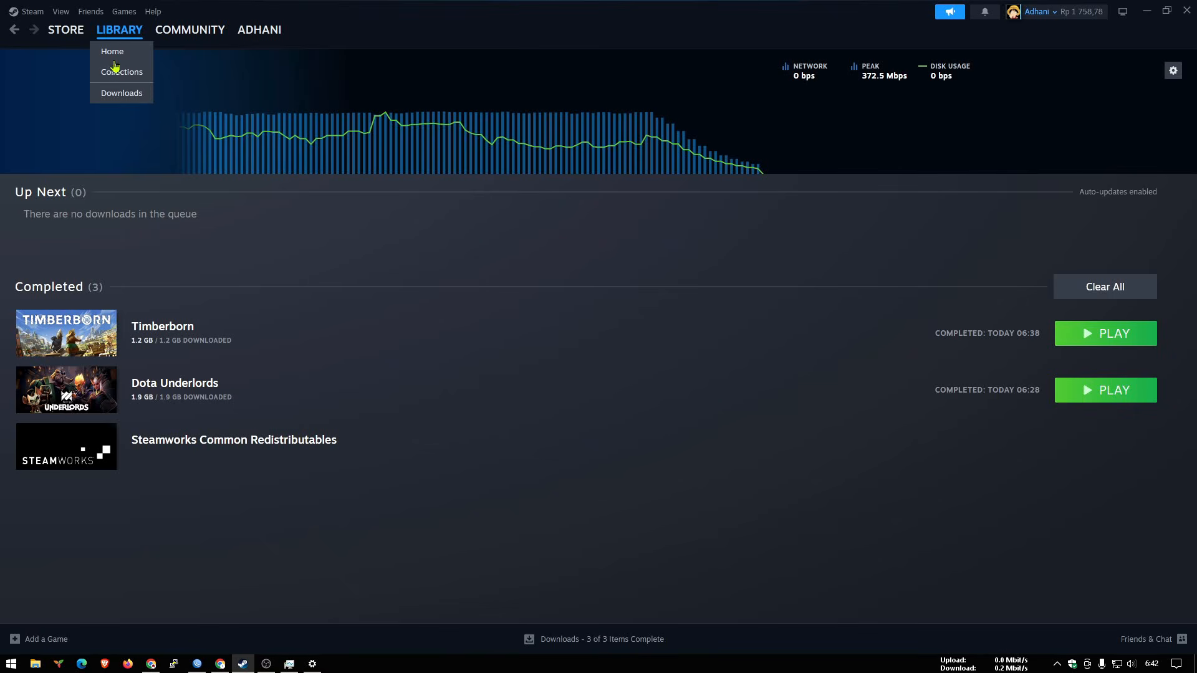
pyautogui.click(113, 60)
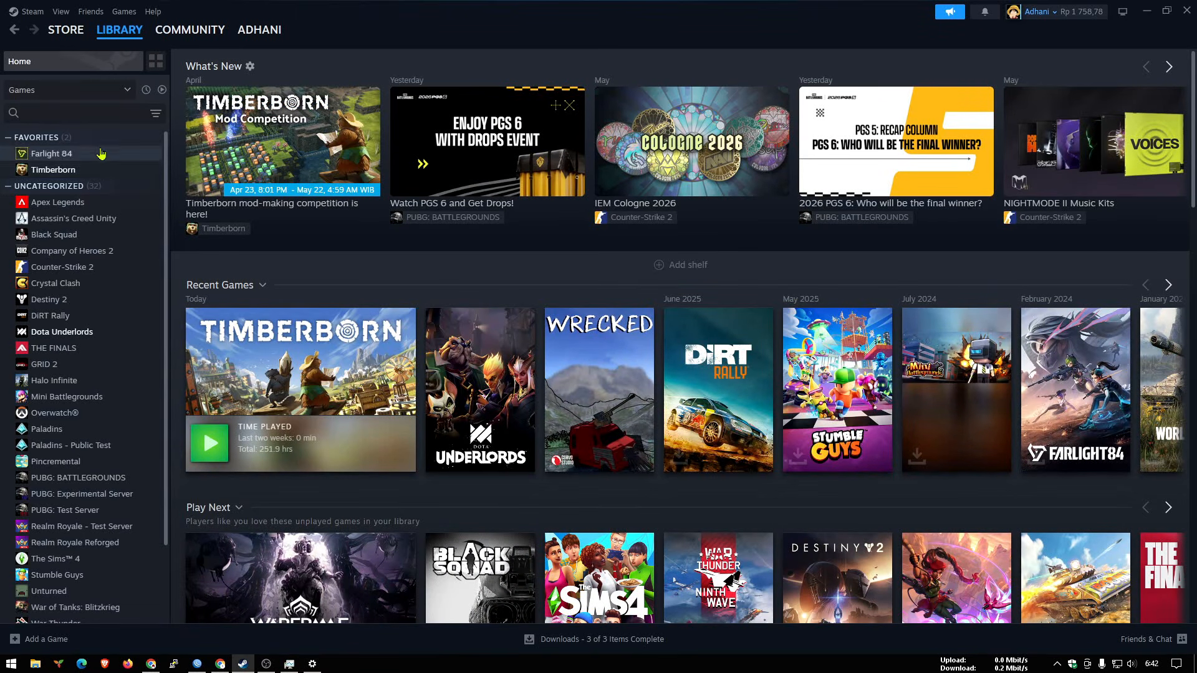
# Step: Uninstall Timberborn from the Steam library
pyautogui.click(47, 171)
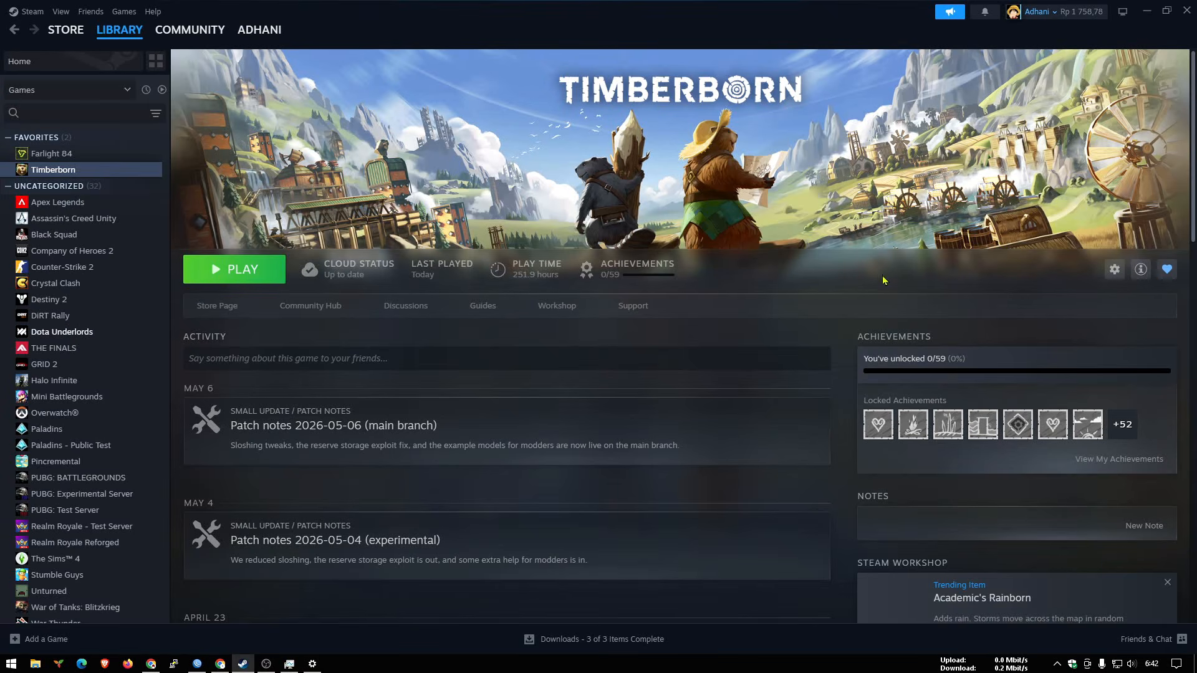
pyautogui.click(1114, 269)
pyautogui.moveTo(1063, 335)
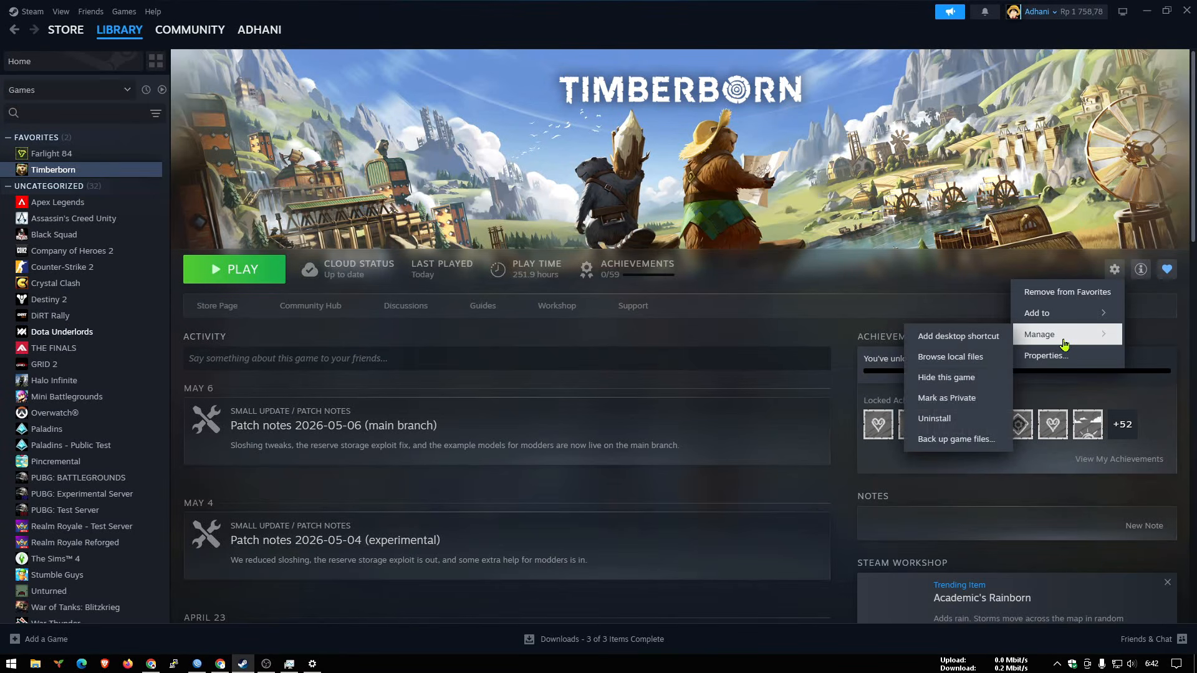
pyautogui.click(945, 419)
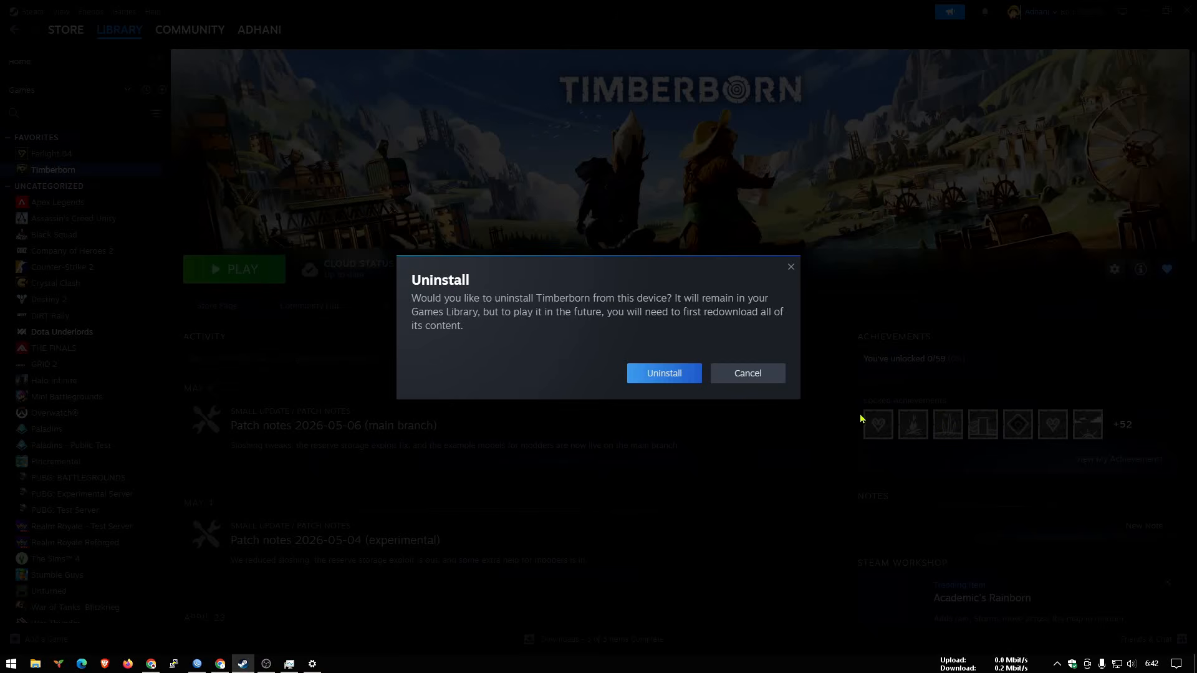
pyautogui.click(664, 374)
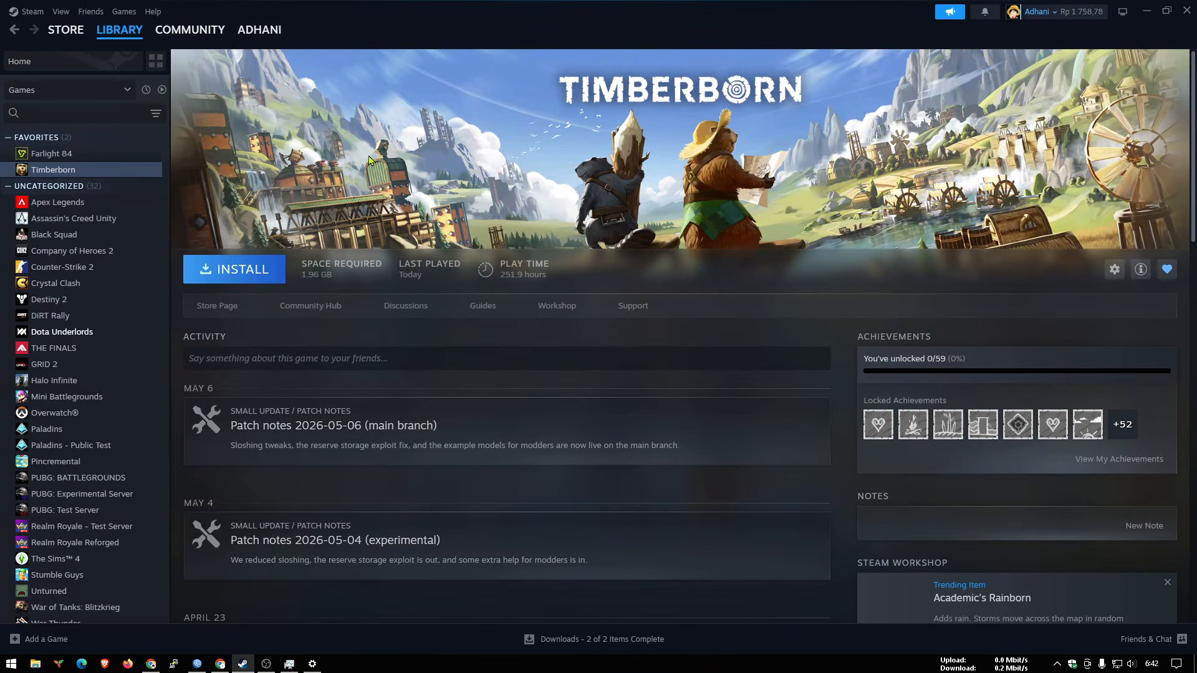
# Step: Uninstall Dota Underlords from the Steam library
pyautogui.press('Down')
pyautogui.press('Down')
pyautogui.press('Down')
pyautogui.press('Down')
pyautogui.press('Down')
pyautogui.press('Down')
pyautogui.press('Down')
pyautogui.press('Down')
pyautogui.press('Down')
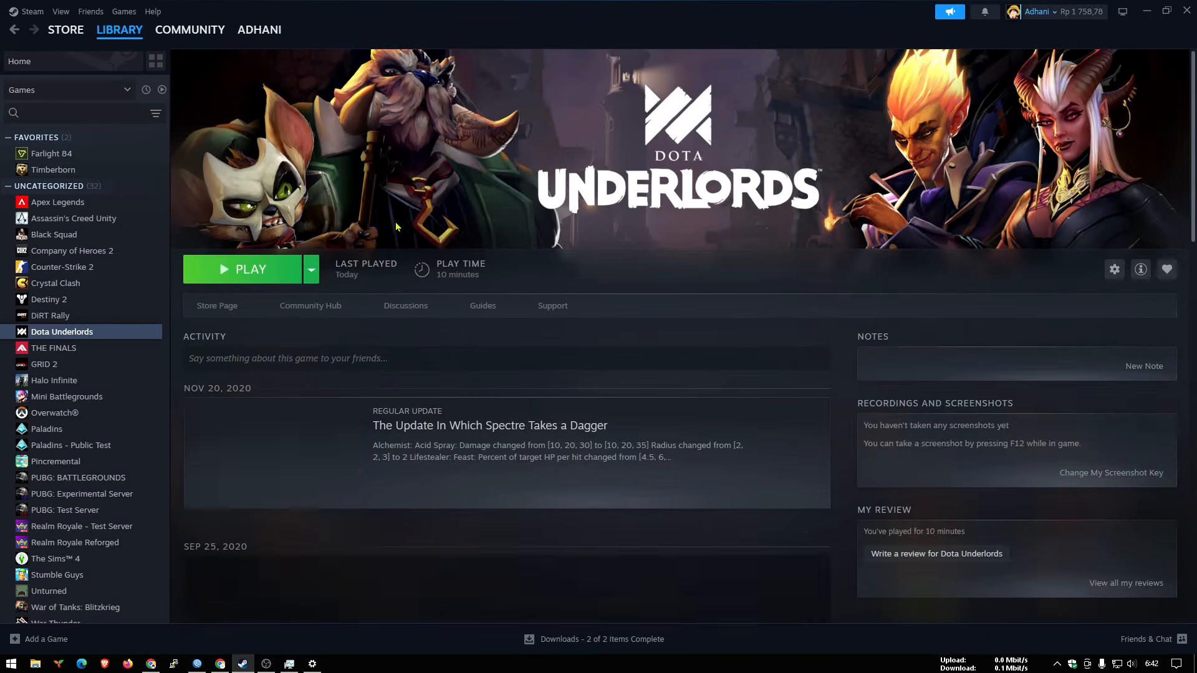
pyautogui.click(1114, 270)
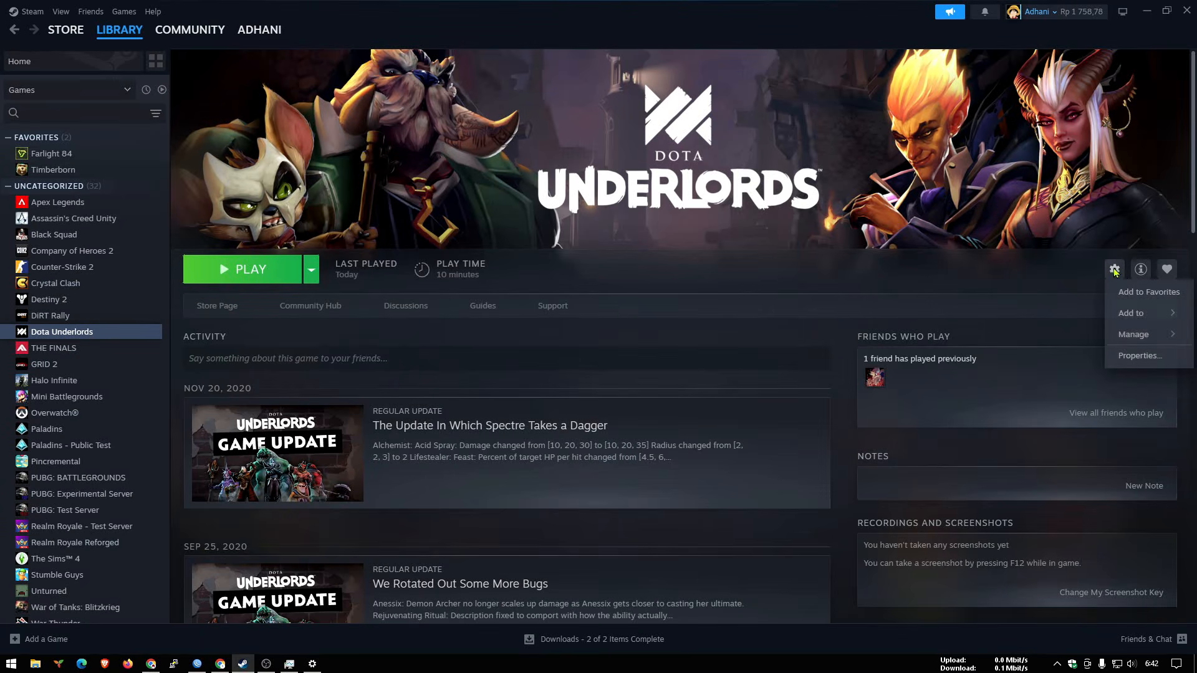
pyautogui.moveTo(1132, 335)
pyautogui.click(1017, 434)
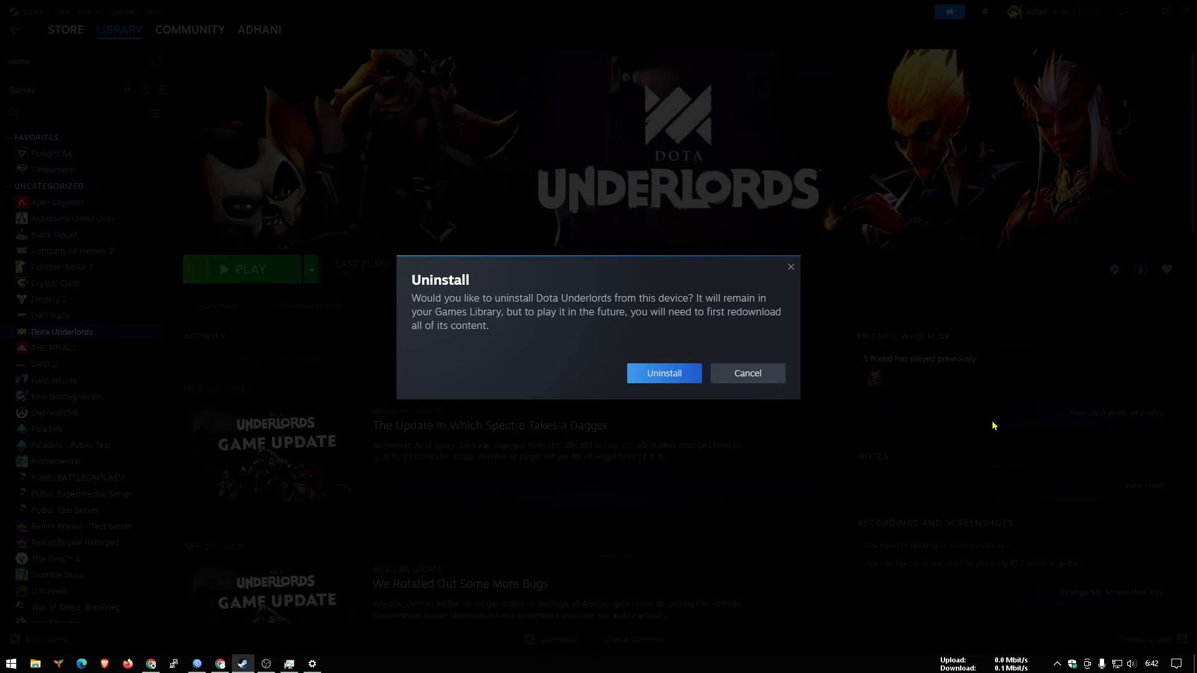
pyautogui.click(664, 373)
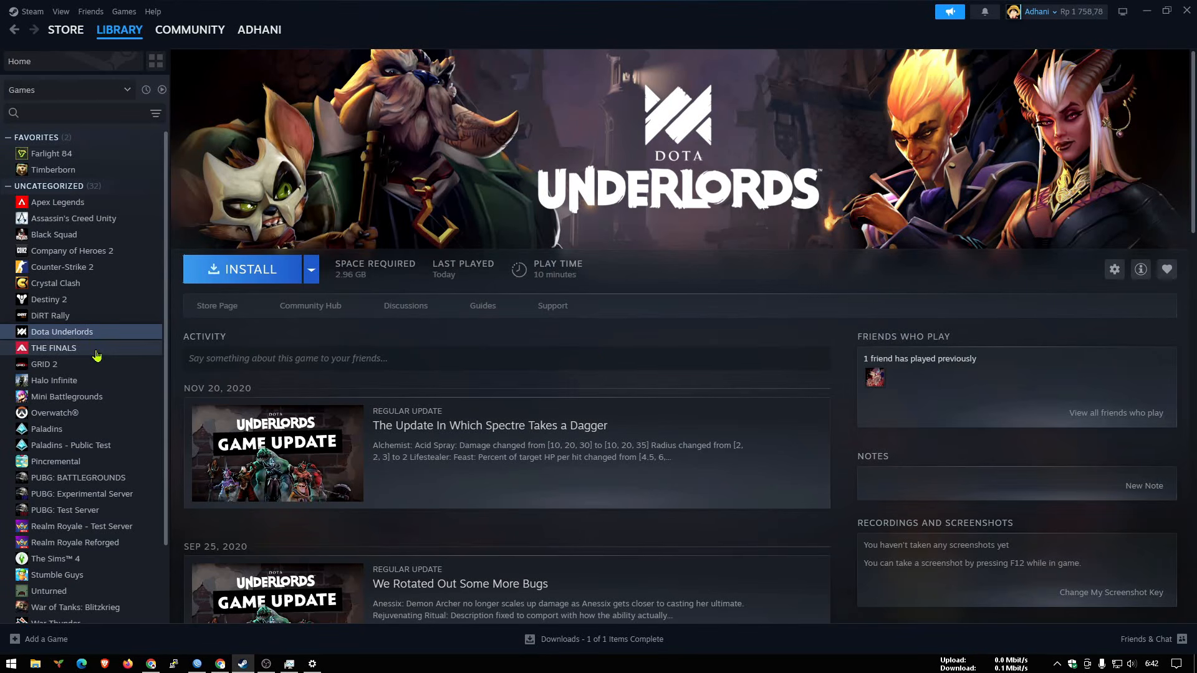
# Step: Uninstall Wrecked from the Steam library and restore the Steam window to a smaller floating size
pyautogui.scroll(-3, 96, 355)
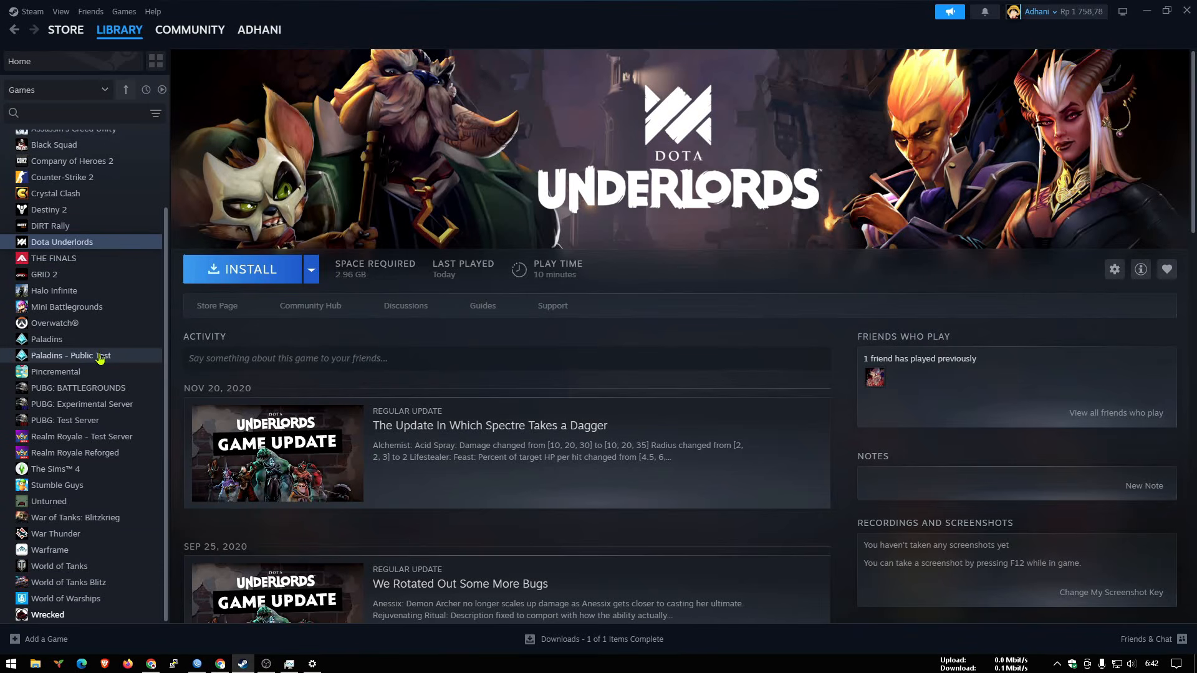
pyautogui.click(48, 615)
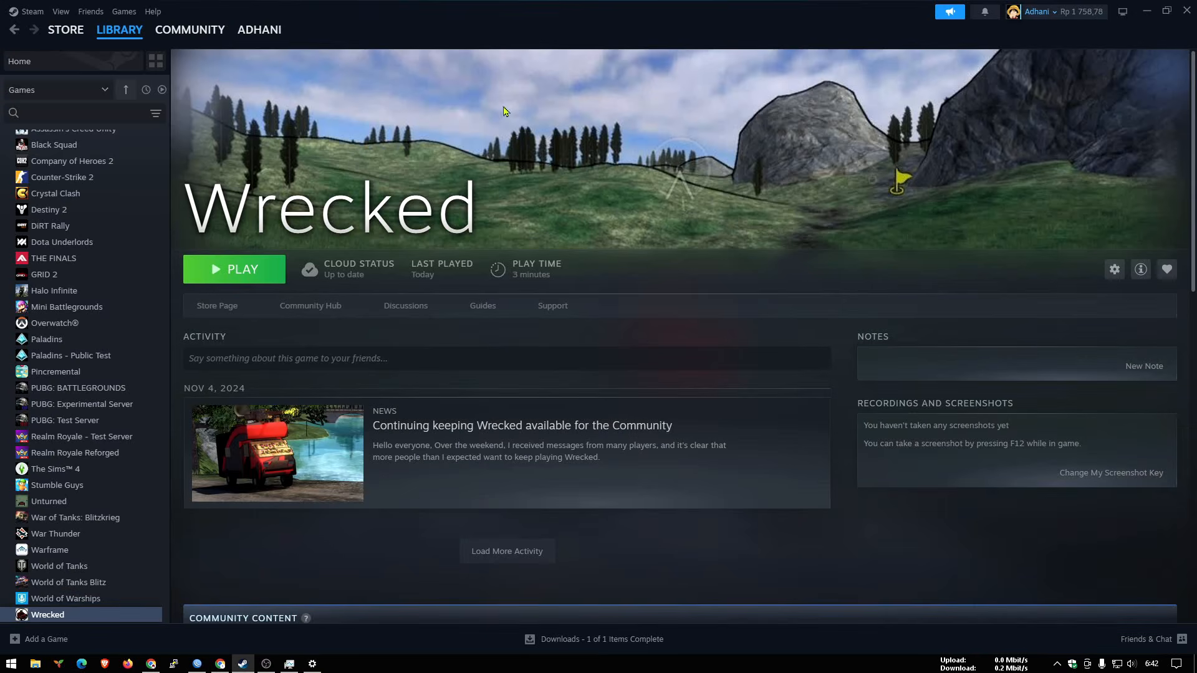
pyautogui.click(1114, 270)
pyautogui.moveTo(1108, 336)
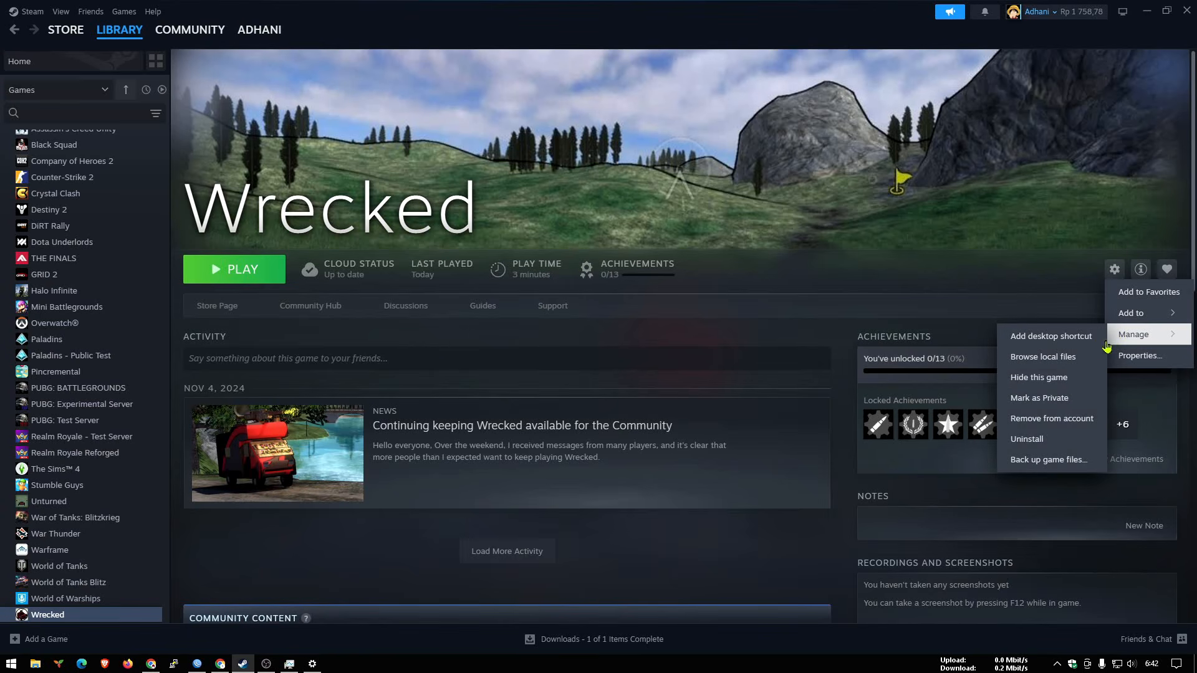
pyautogui.click(1028, 439)
pyautogui.moveTo(373, 13); pyautogui.dragTo(860, 122)
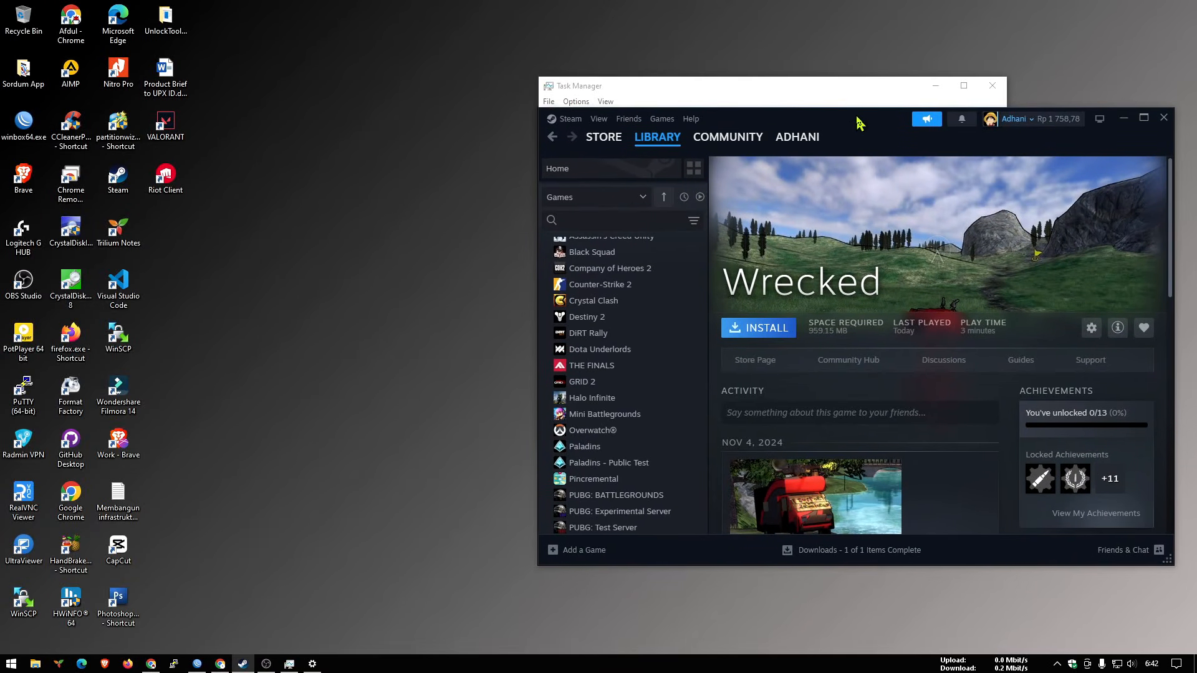
# Step: Switch to WinBox, stop the running ping to 9.9.9.9, and close its terminal
pyautogui.click(197, 664)
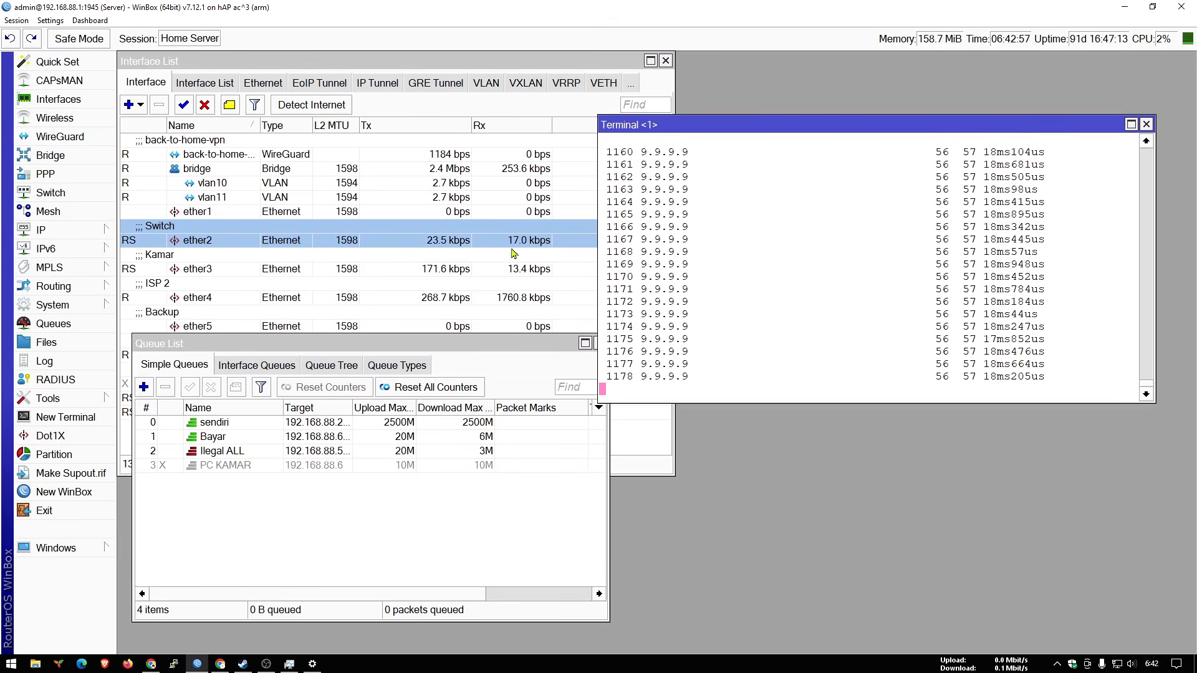
pyautogui.hotkey('ctrl', 'c')
pyautogui.moveTo(437, 344); pyautogui.dragTo(431, 350)
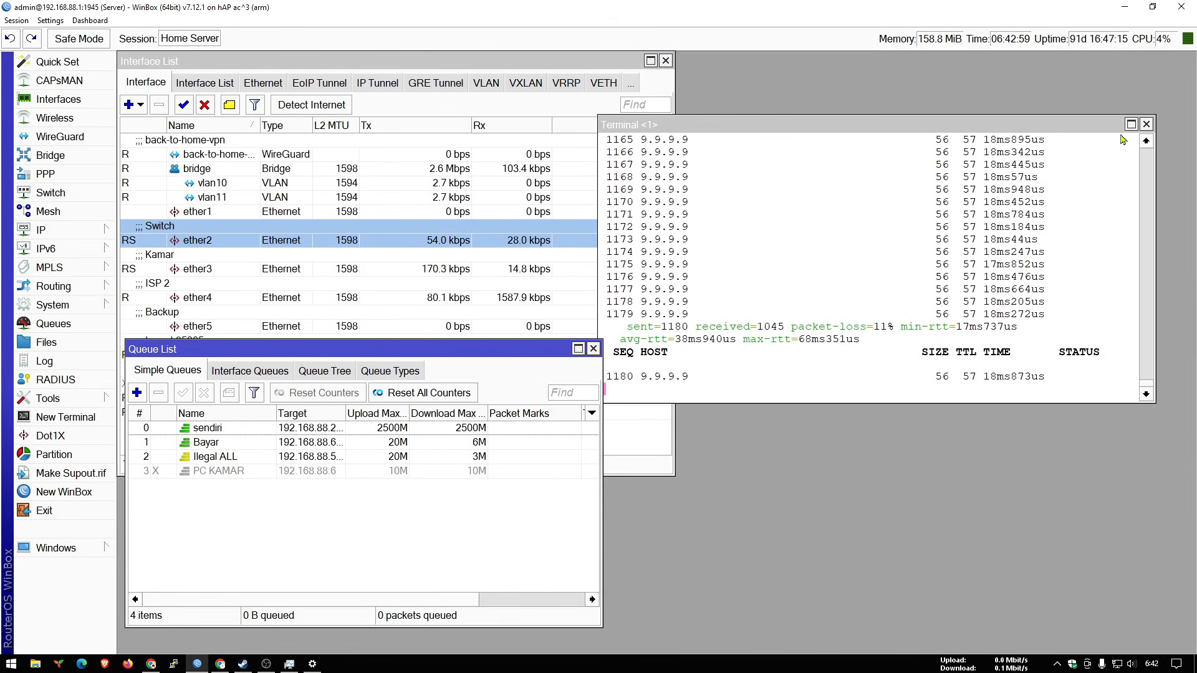
pyautogui.click(1145, 124)
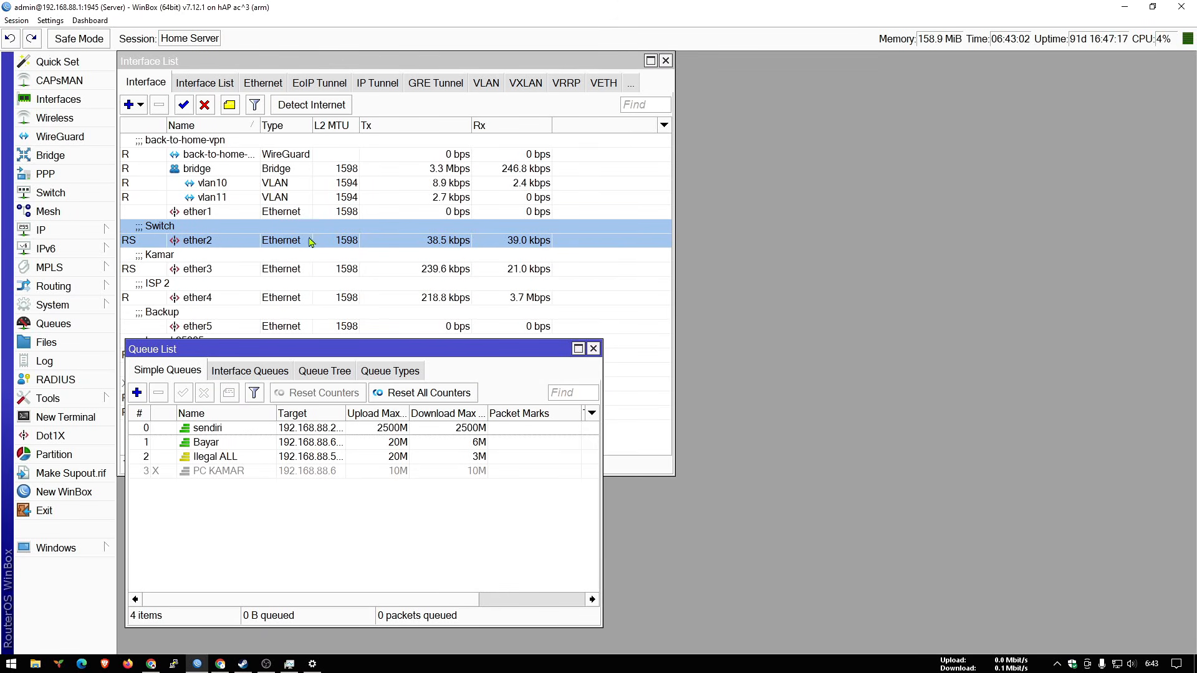
# Step: Bring the Interface List to the front with the ISP 2 interface ether4 selected, and enlarge the WinBox text
pyautogui.click(185, 273)
pyautogui.click(192, 291)
pyautogui.hotkey('ctrl', '+')
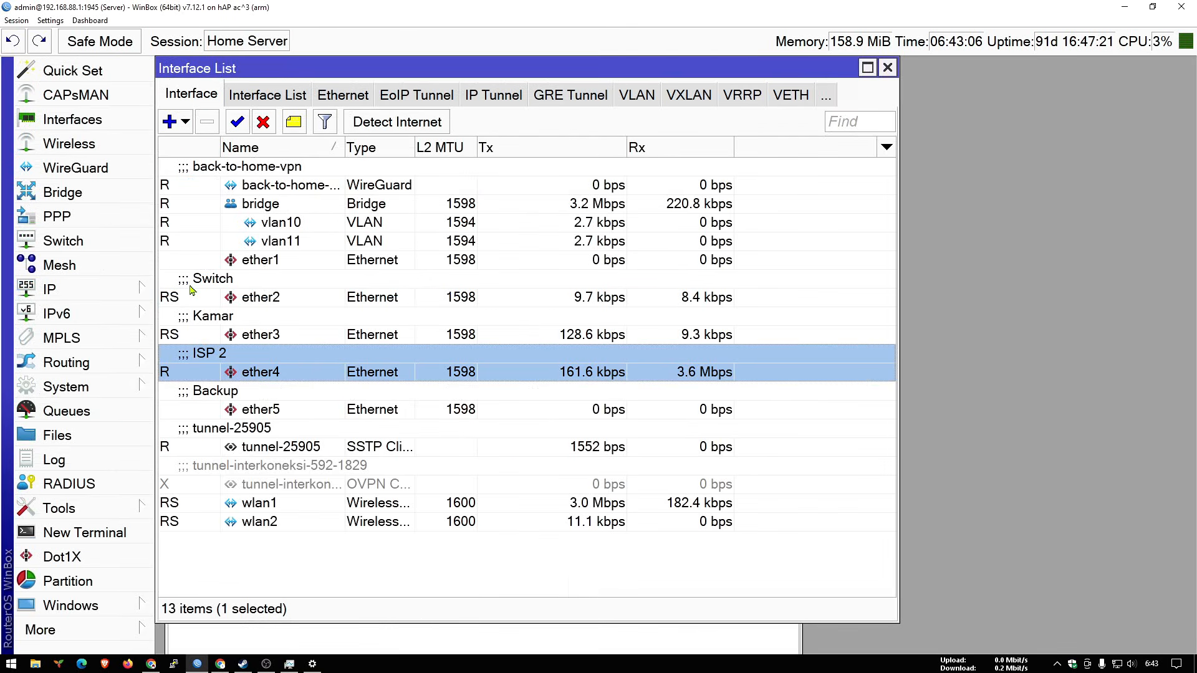
pyautogui.click(242, 663)
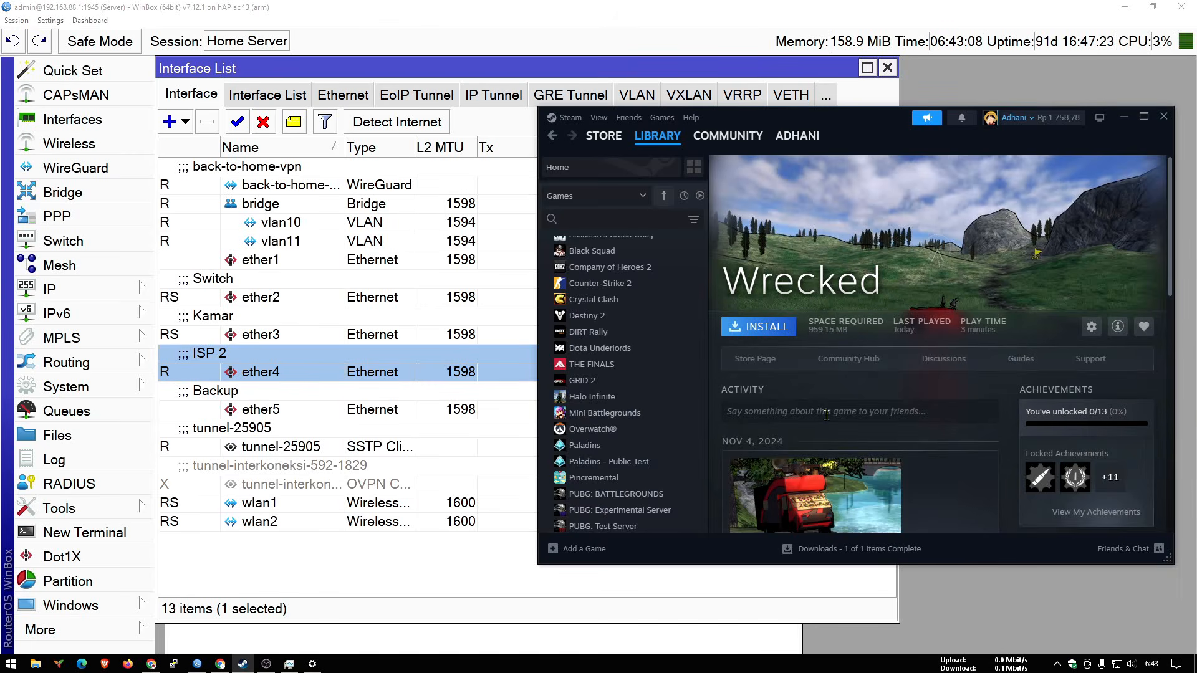
pyautogui.moveTo(744, 122); pyautogui.dragTo(950, 130)
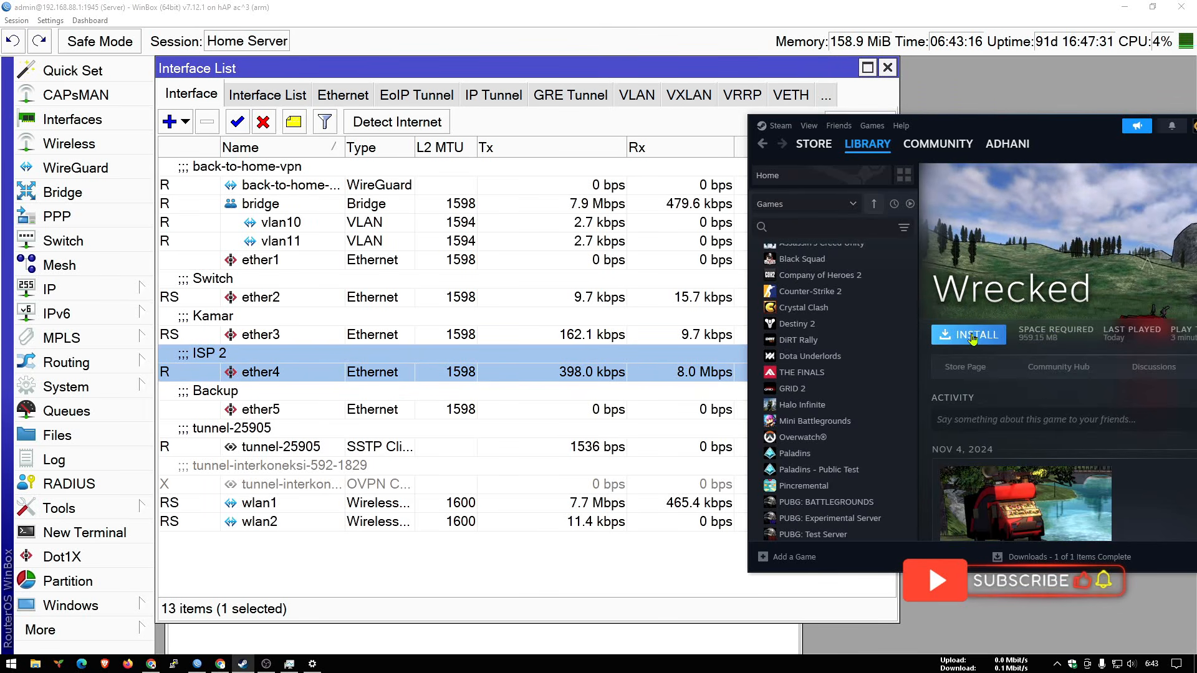
pyautogui.click(994, 335)
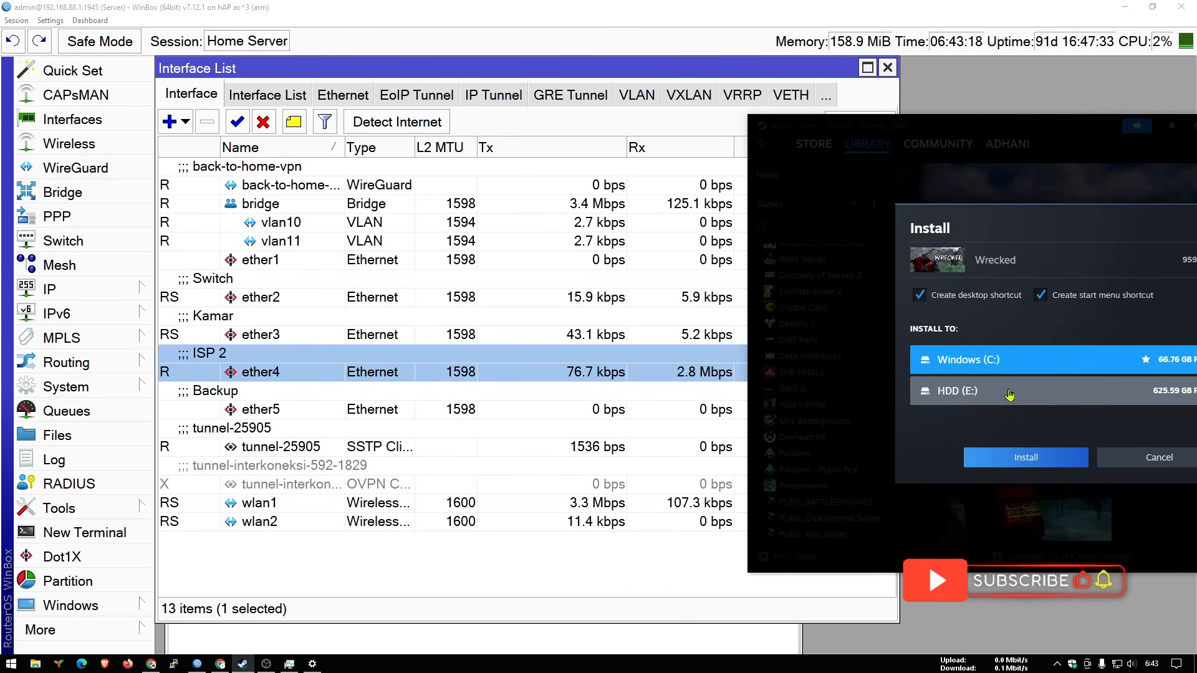
pyautogui.click(1009, 396)
pyautogui.click(846, 151)
pyautogui.moveTo(956, 126); pyautogui.dragTo(854, 154)
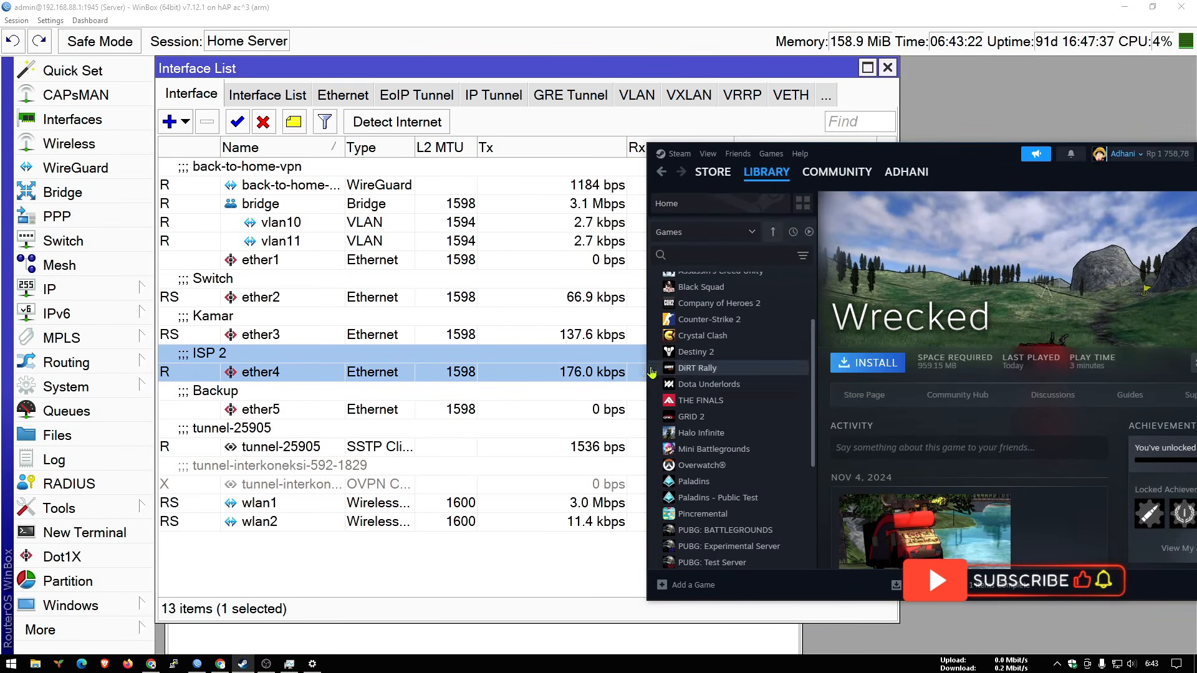
# Step: Hide the L2 MTU and Type columns in the WinBox Interface List
pyautogui.moveTo(556, 74); pyautogui.dragTo(589, 78)
pyautogui.rightClick(368, 572)
pyautogui.click(454, 495)
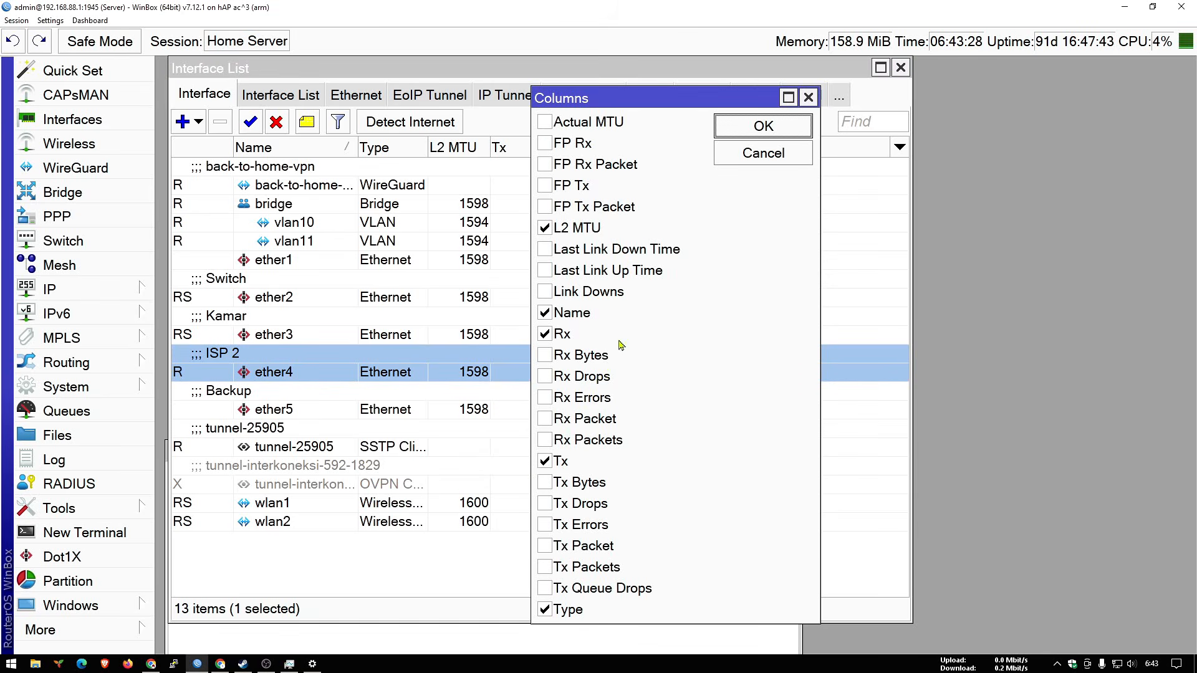
pyautogui.click(572, 229)
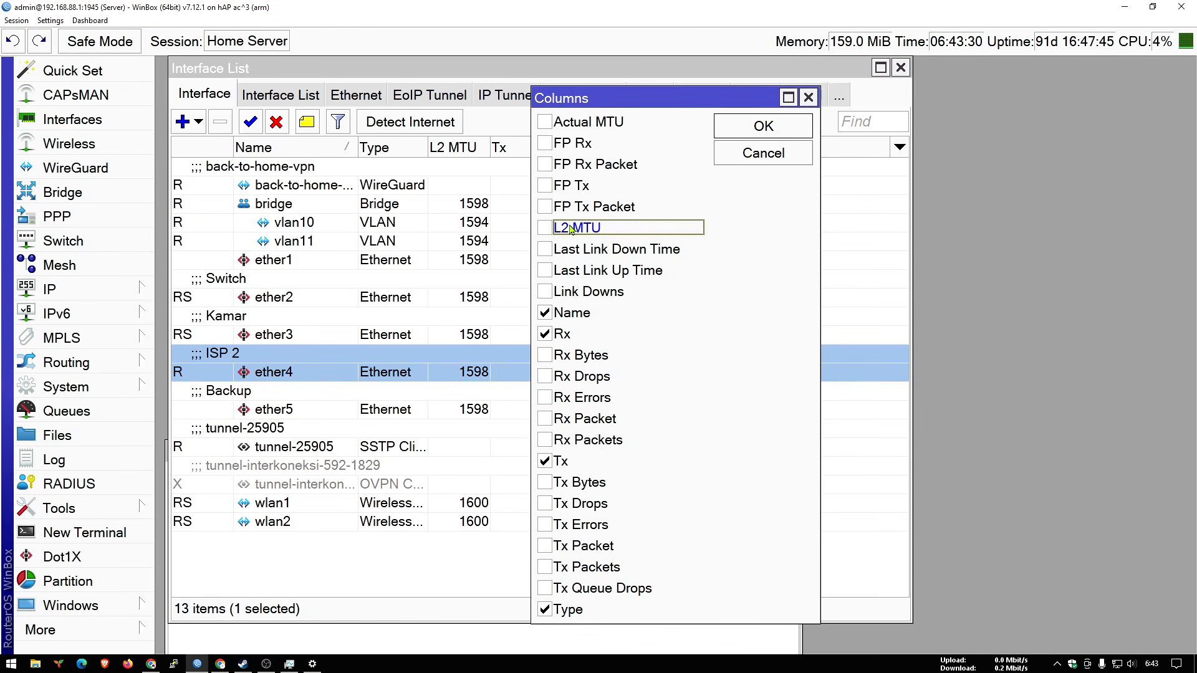
pyautogui.click(560, 609)
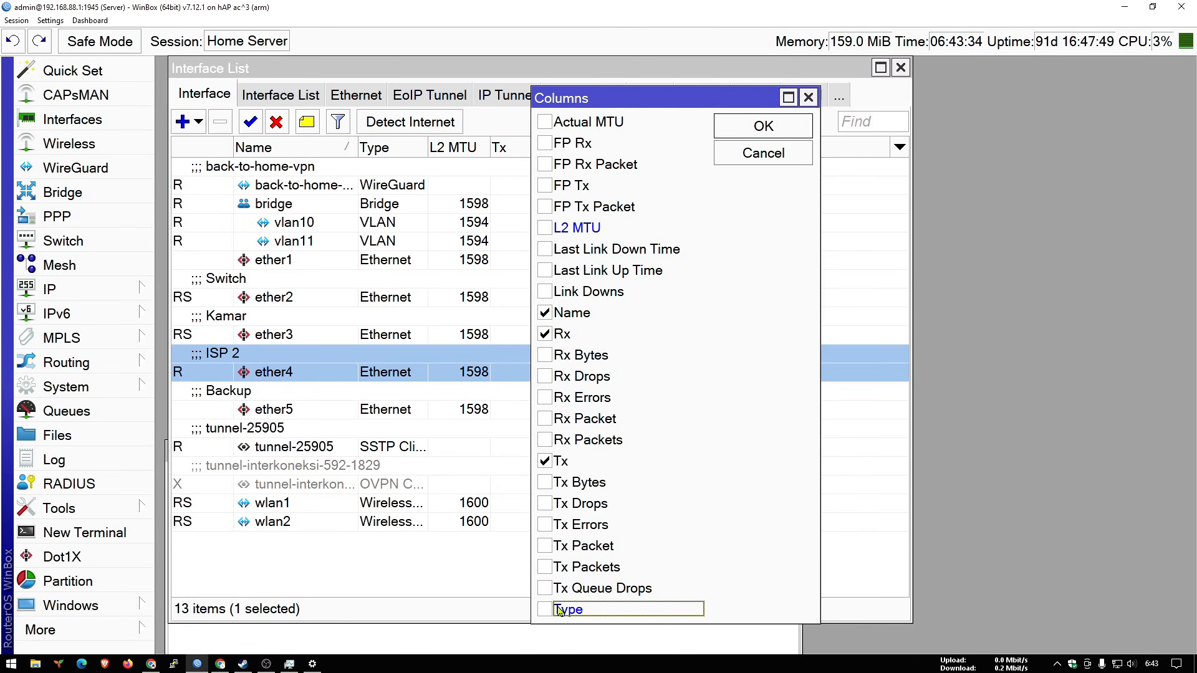
pyautogui.click(786, 128)
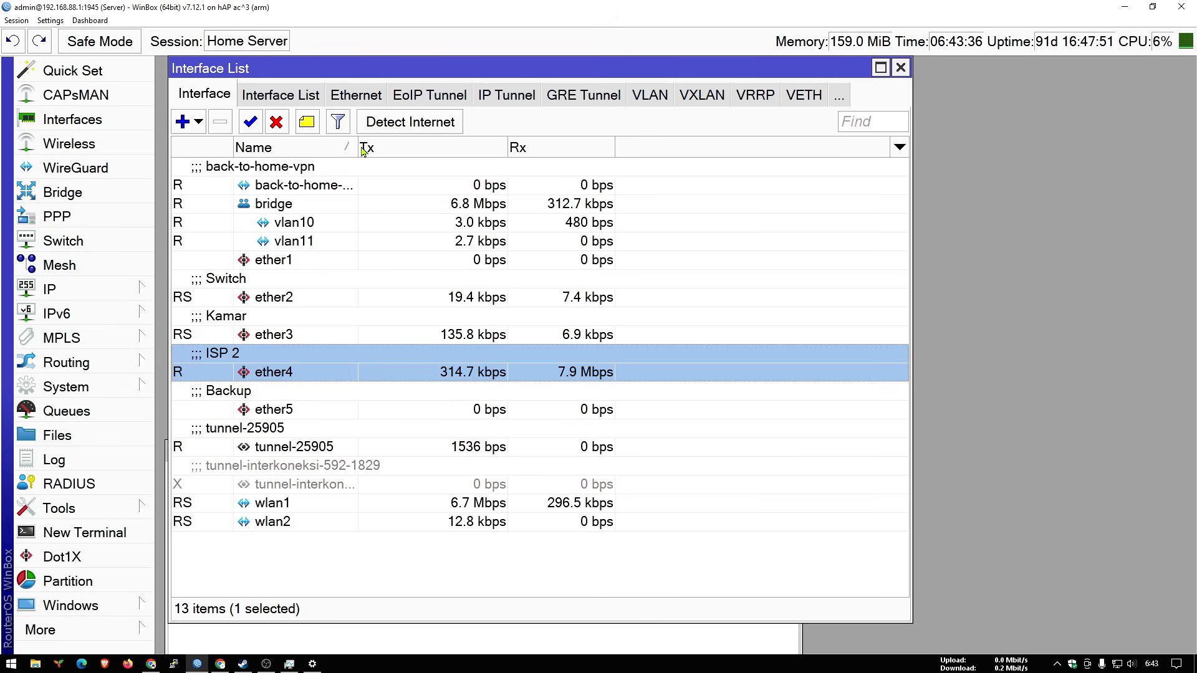
# Step: Narrow the flag, Name, Tx and Rx columns of the Interface List and select wlan1
pyautogui.moveTo(234, 148); pyautogui.dragTo(201, 153)
pyautogui.moveTo(326, 149); pyautogui.dragTo(279, 153)
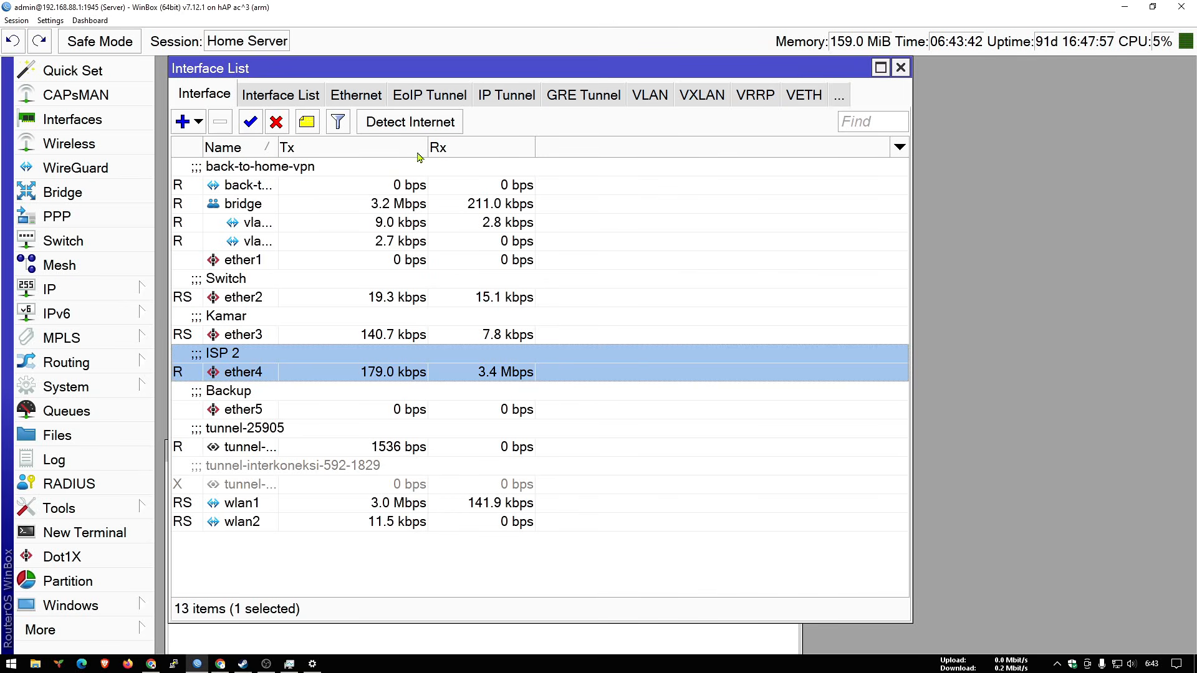
pyautogui.moveTo(426, 146); pyautogui.dragTo(370, 148)
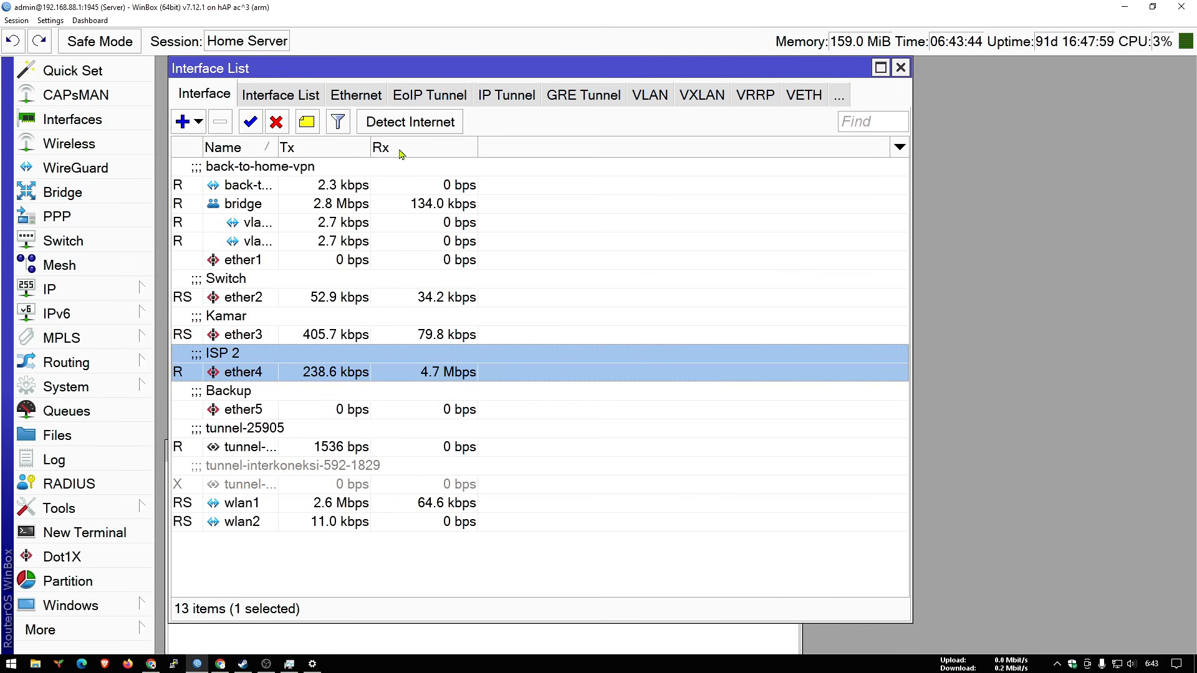
pyautogui.moveTo(477, 146); pyautogui.dragTo(449, 147)
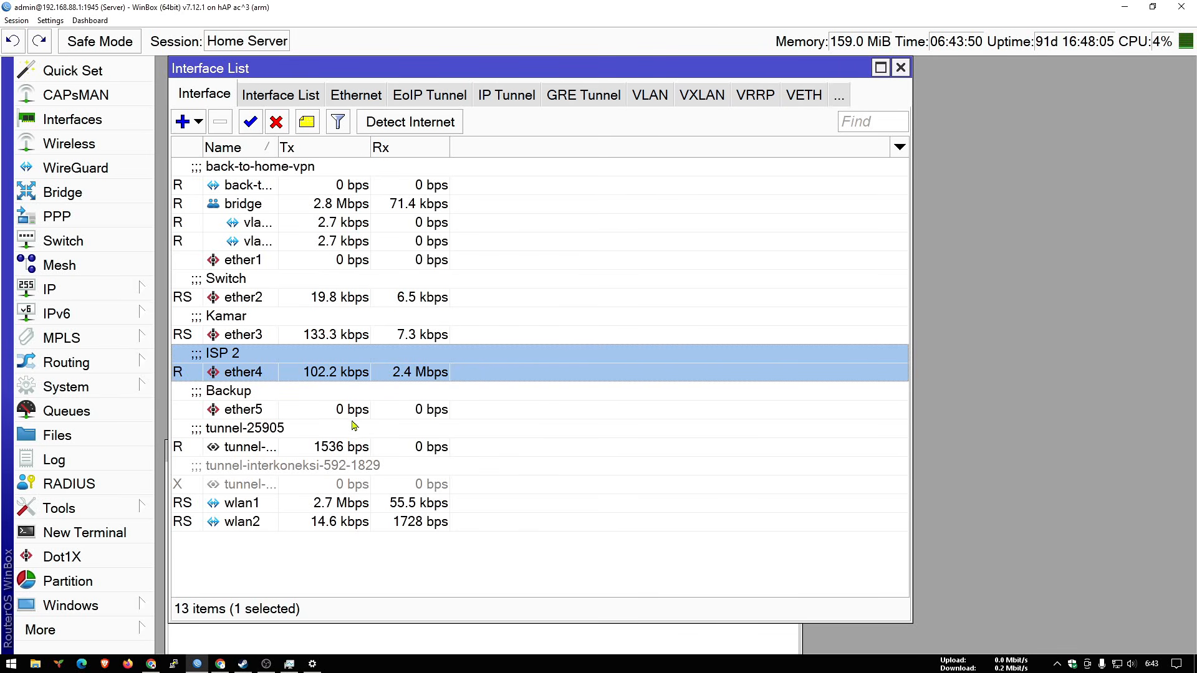
pyautogui.click(317, 504)
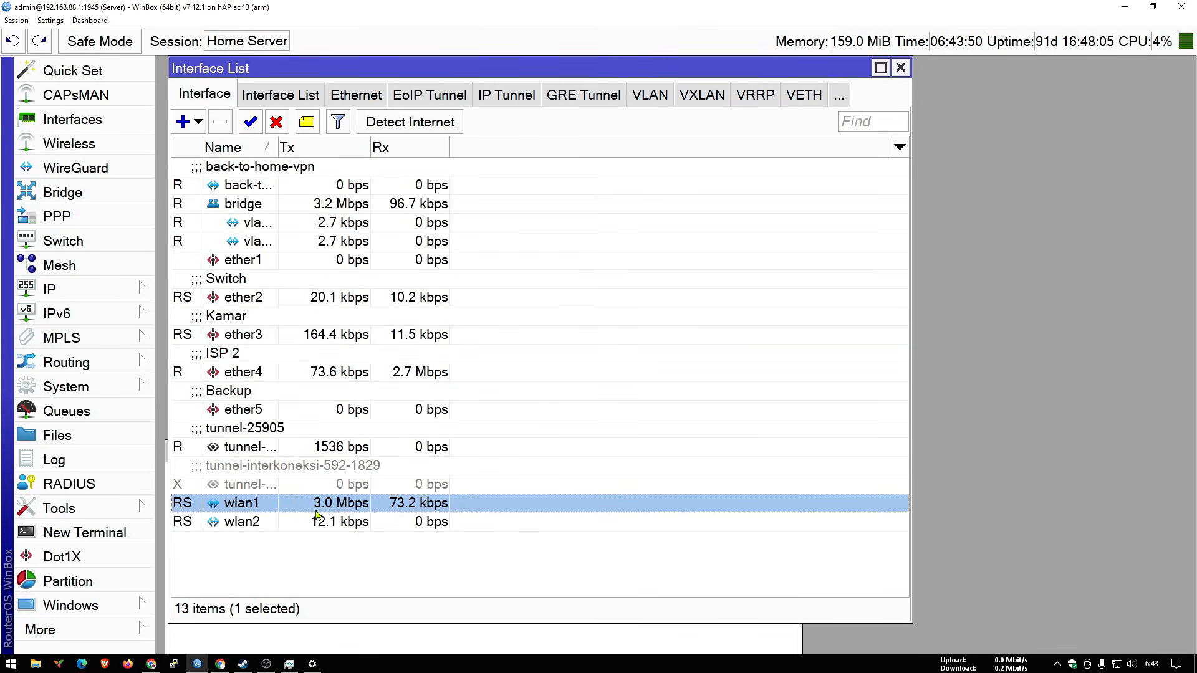
# Step: Switch to Steam, place its window beside the Tx and Rx columns, and make it taller
pyautogui.click(235, 665)
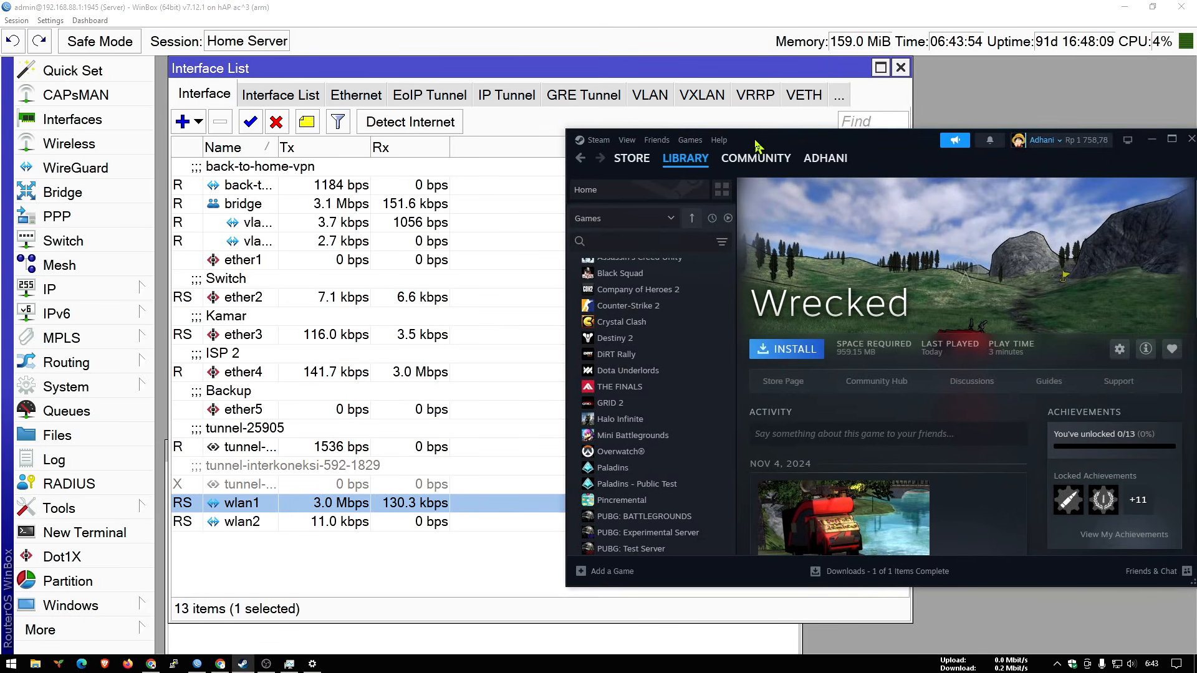
pyautogui.moveTo(756, 141); pyautogui.dragTo(748, 117)
pyautogui.moveTo(873, 563); pyautogui.dragTo(870, 637)
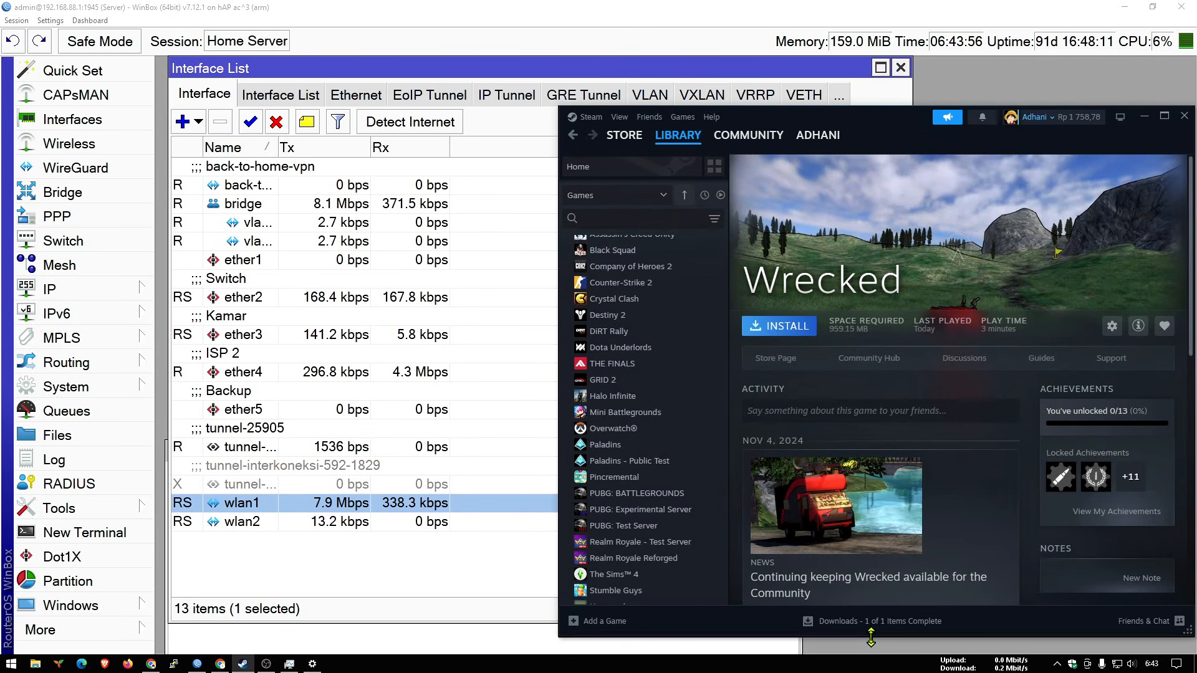
# Step: Install Wrecked to HDD (E:) with both shortcut options kept, and open the downloads page
pyautogui.click(772, 327)
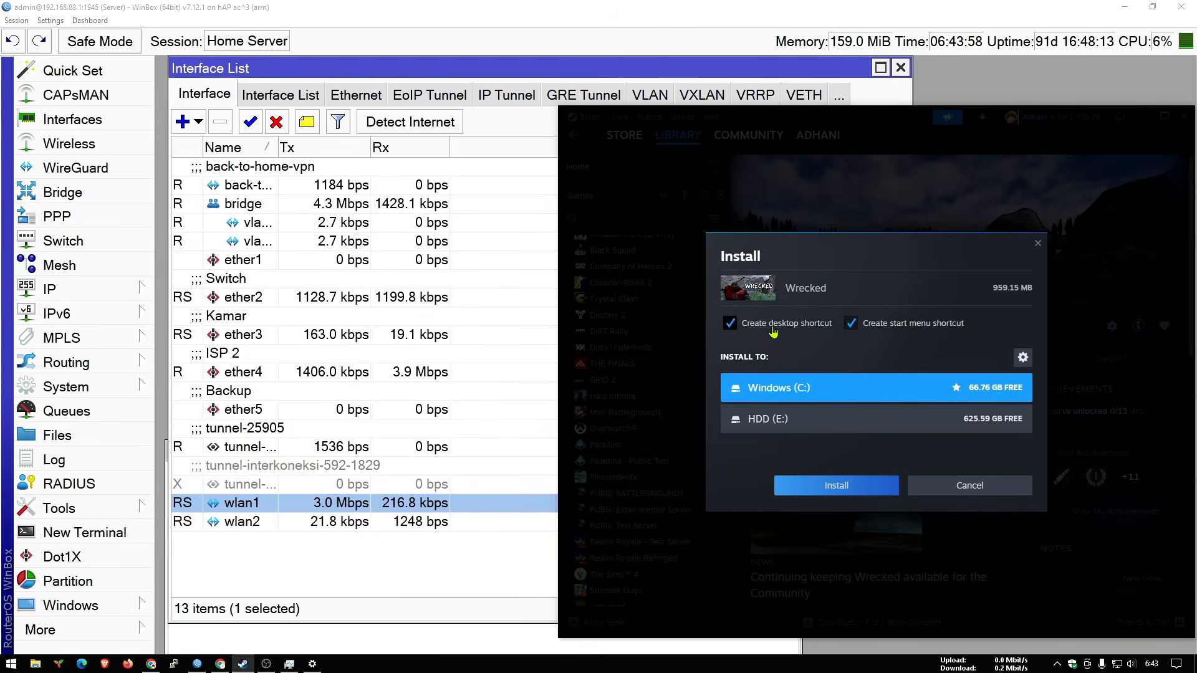
pyautogui.click(871, 416)
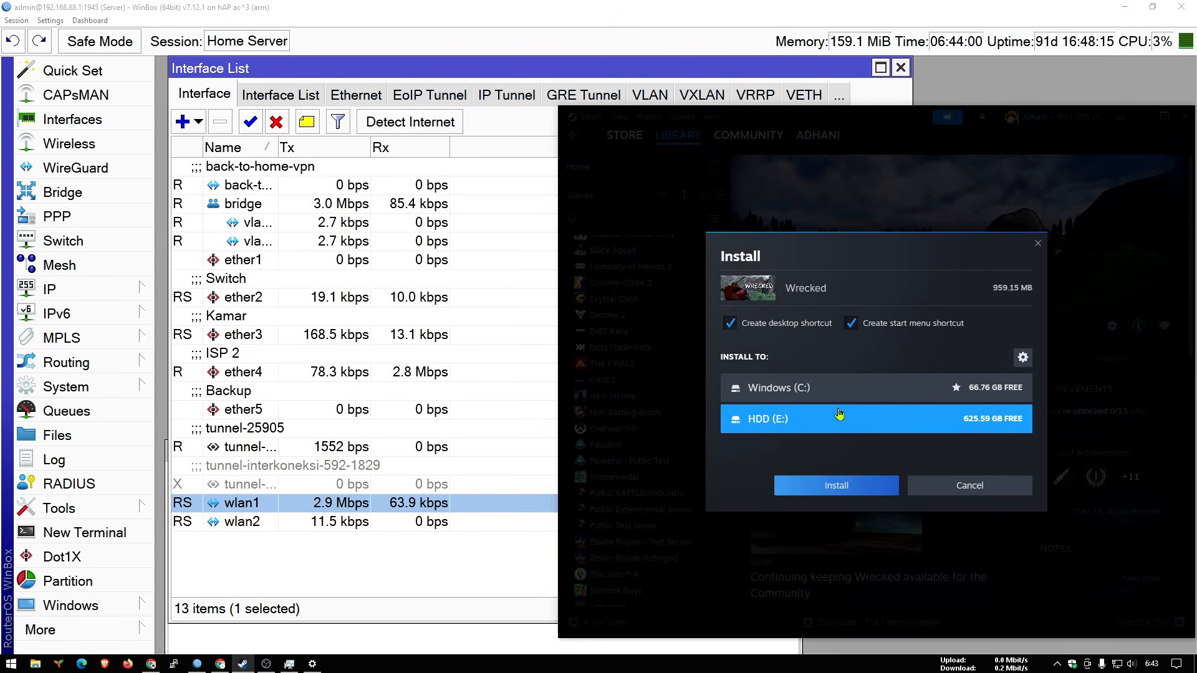
pyautogui.click(835, 485)
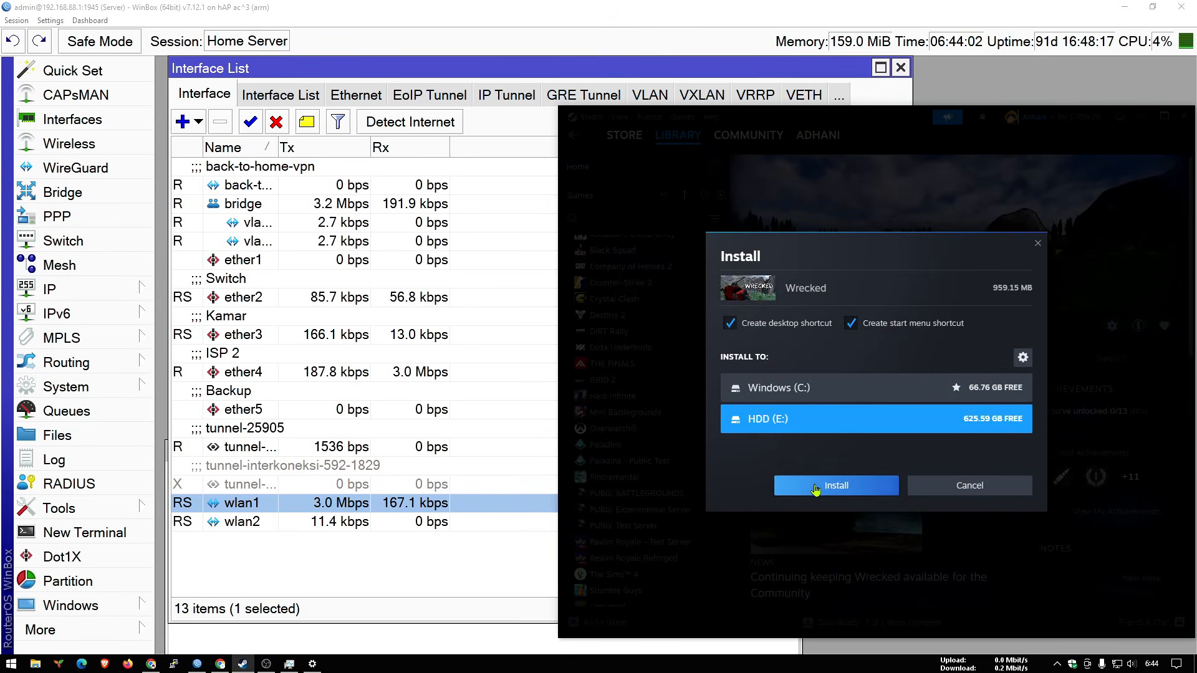
pyautogui.click(847, 622)
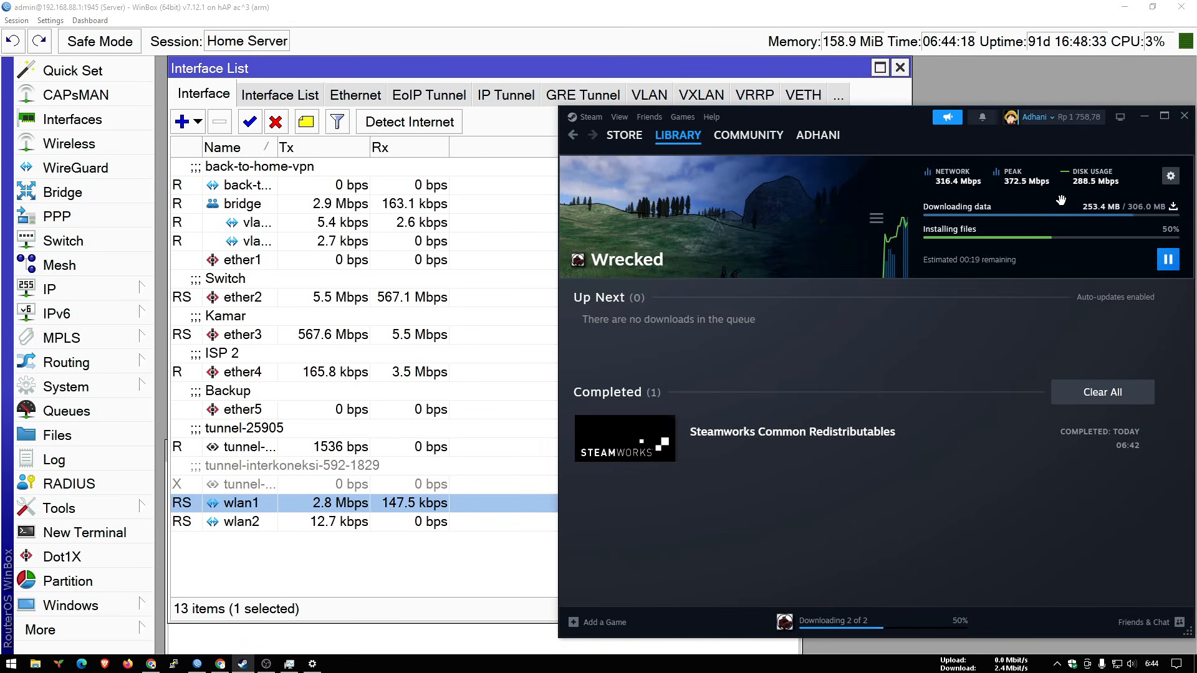
# Step: Show Task Manager in its compact performance summary and place it over the empty part of the Steam window
pyautogui.click(289, 664)
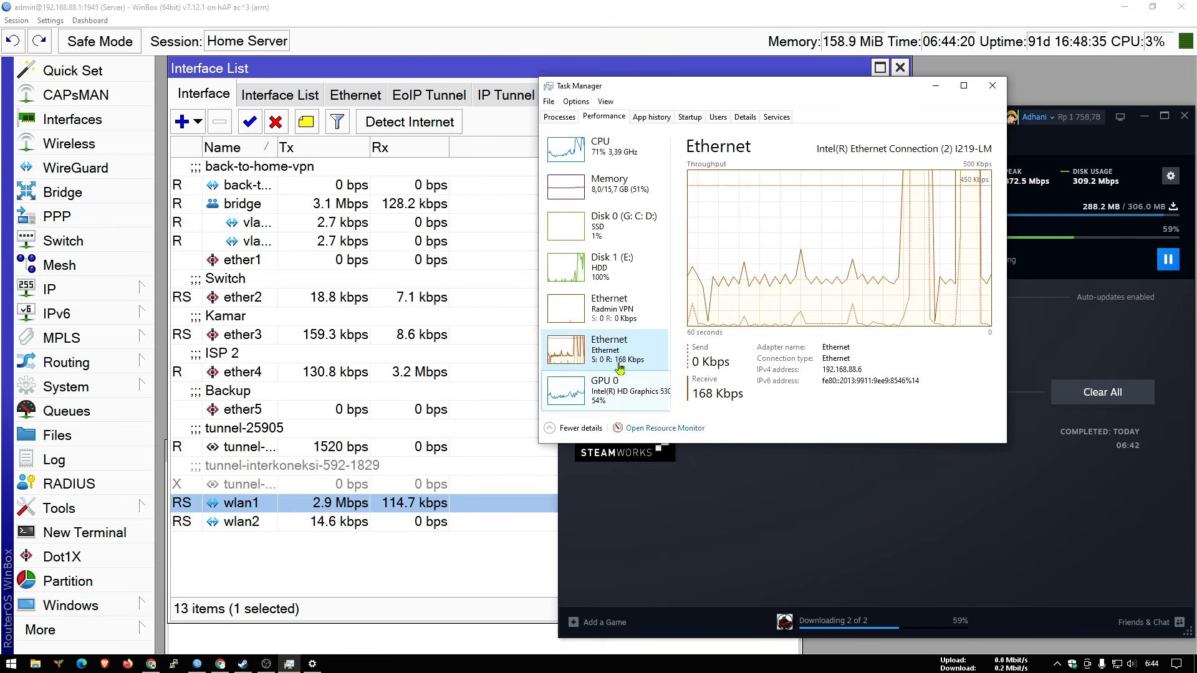
pyautogui.doubleClick(602, 265)
pyautogui.moveTo(813, 496); pyautogui.dragTo(1098, 437)
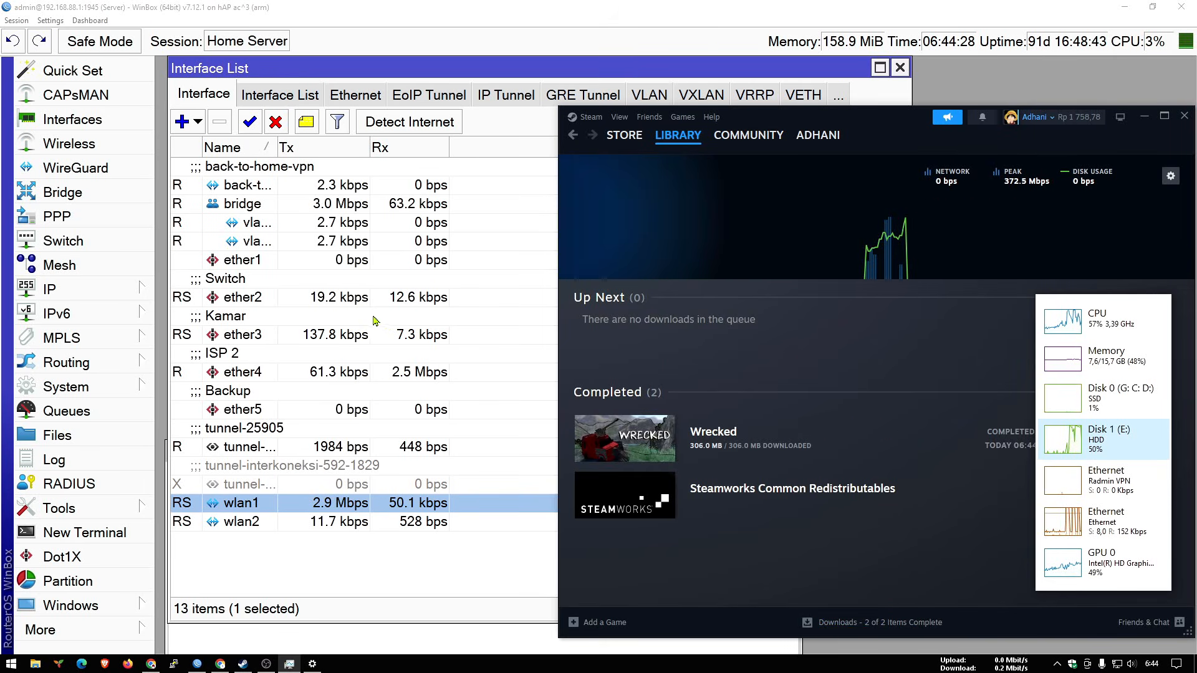
# Step: Return to the Steam library and install Timberborn to HDD (E:) with both shortcut options kept
pyautogui.click(573, 135)
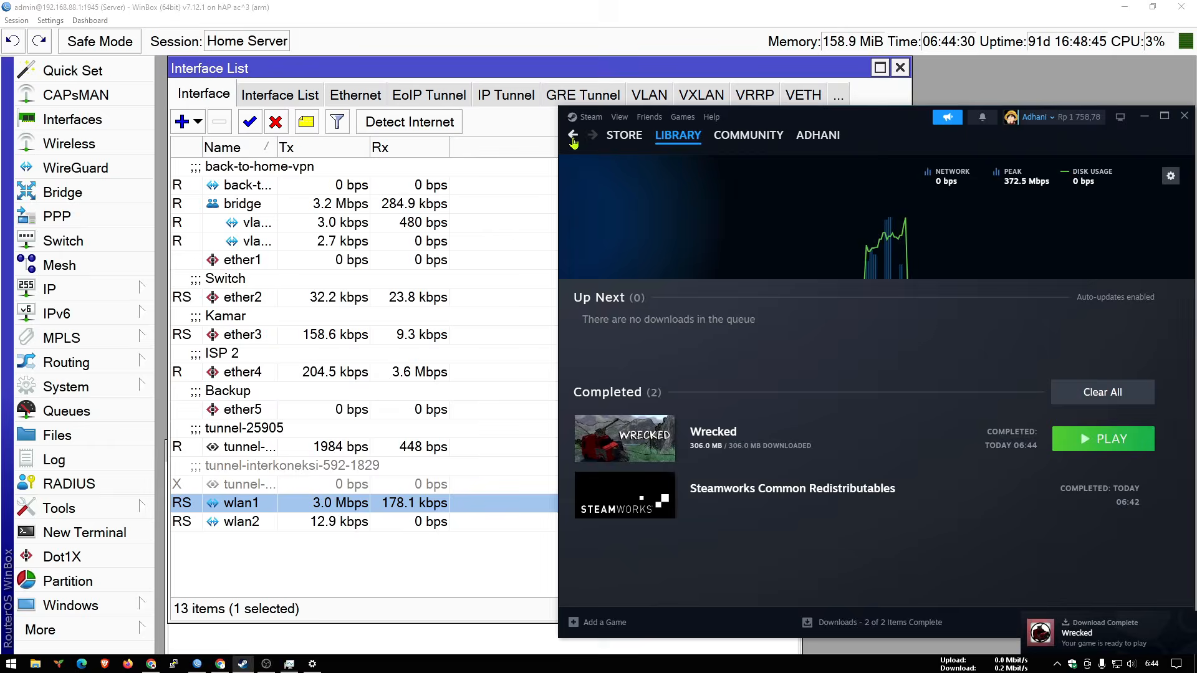
pyautogui.scroll(5, 623, 311)
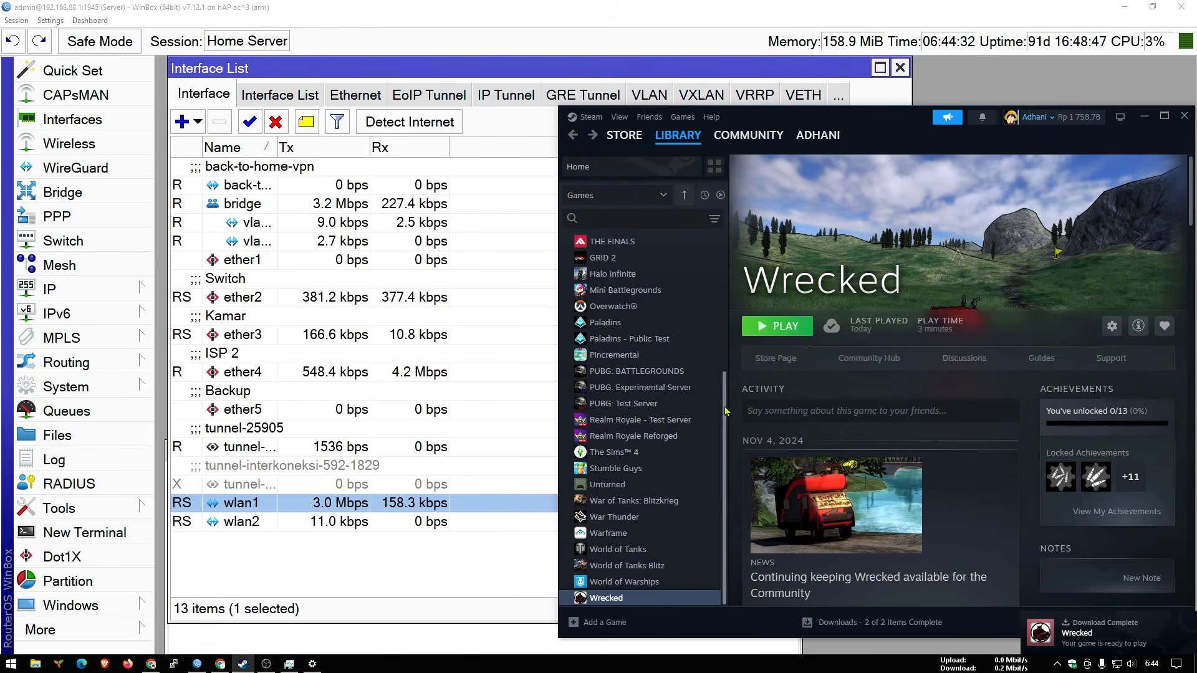
pyautogui.click(589, 276)
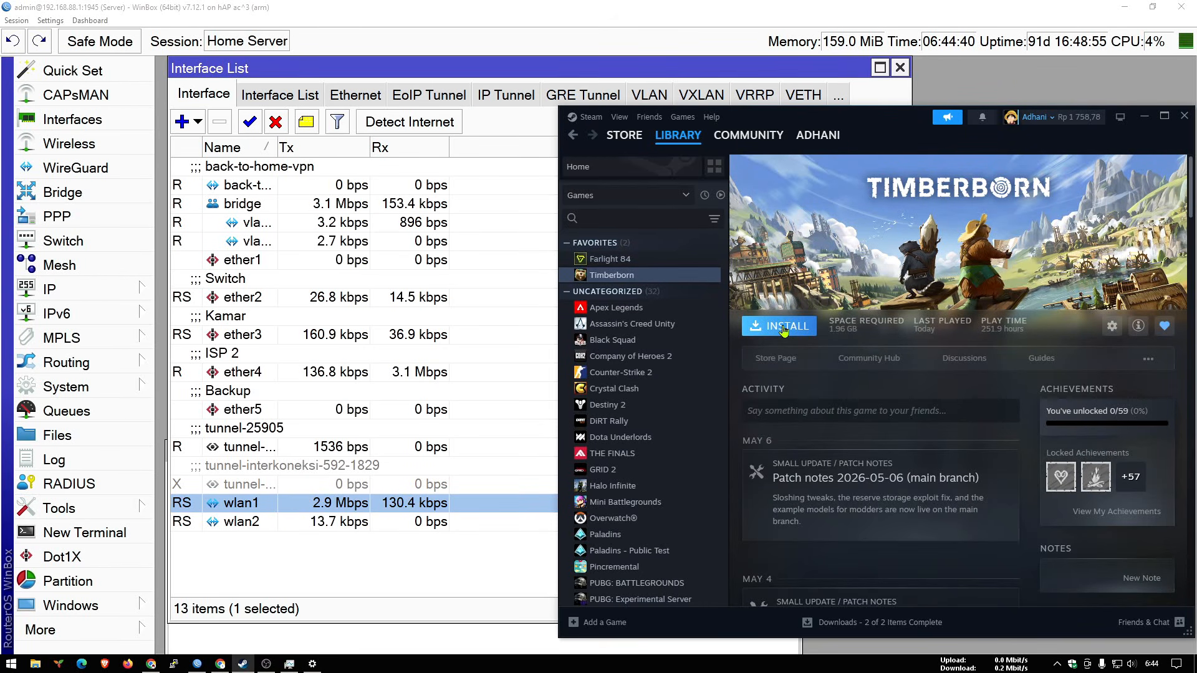
pyautogui.click(783, 327)
pyautogui.click(823, 418)
pyautogui.click(833, 486)
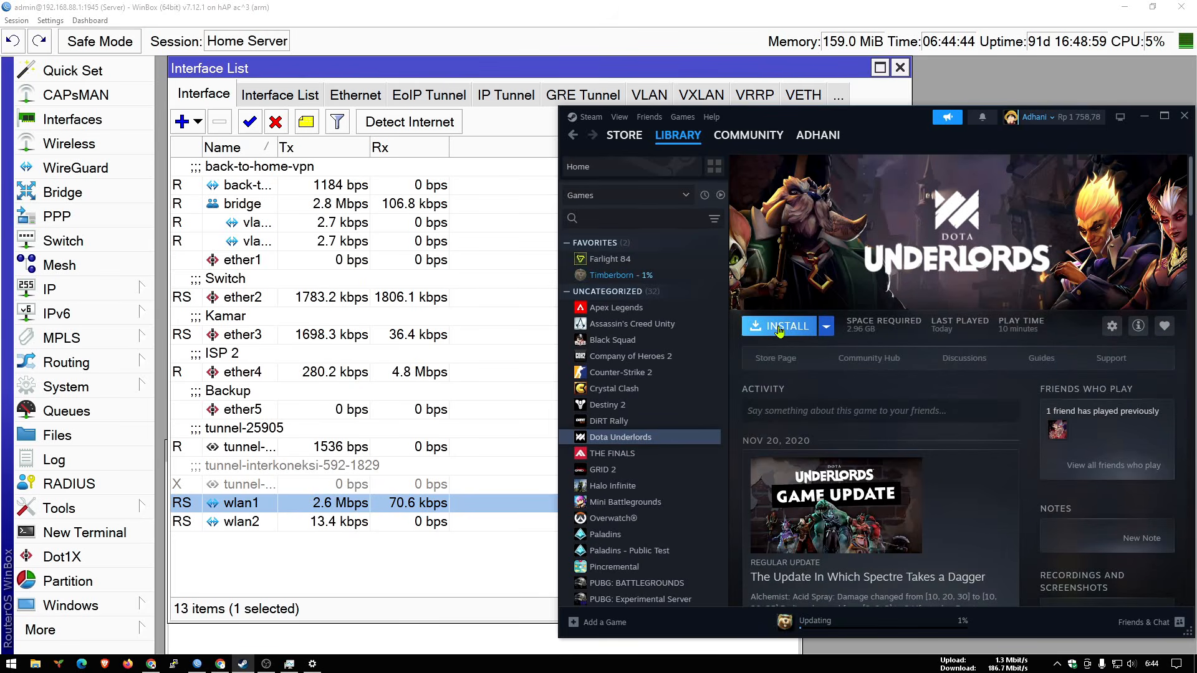
# Step: Install Dota Underlords to HDD (E:) and open the downloads page
pyautogui.click(779, 327)
pyautogui.click(817, 418)
pyautogui.click(823, 487)
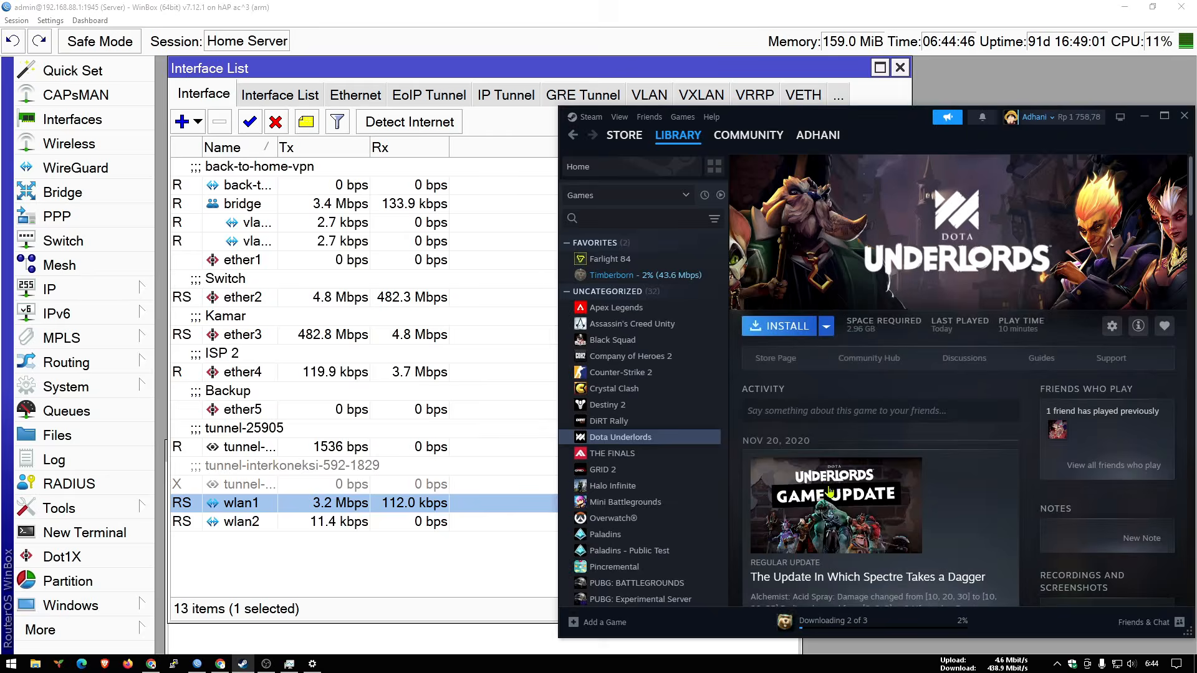
pyautogui.click(901, 622)
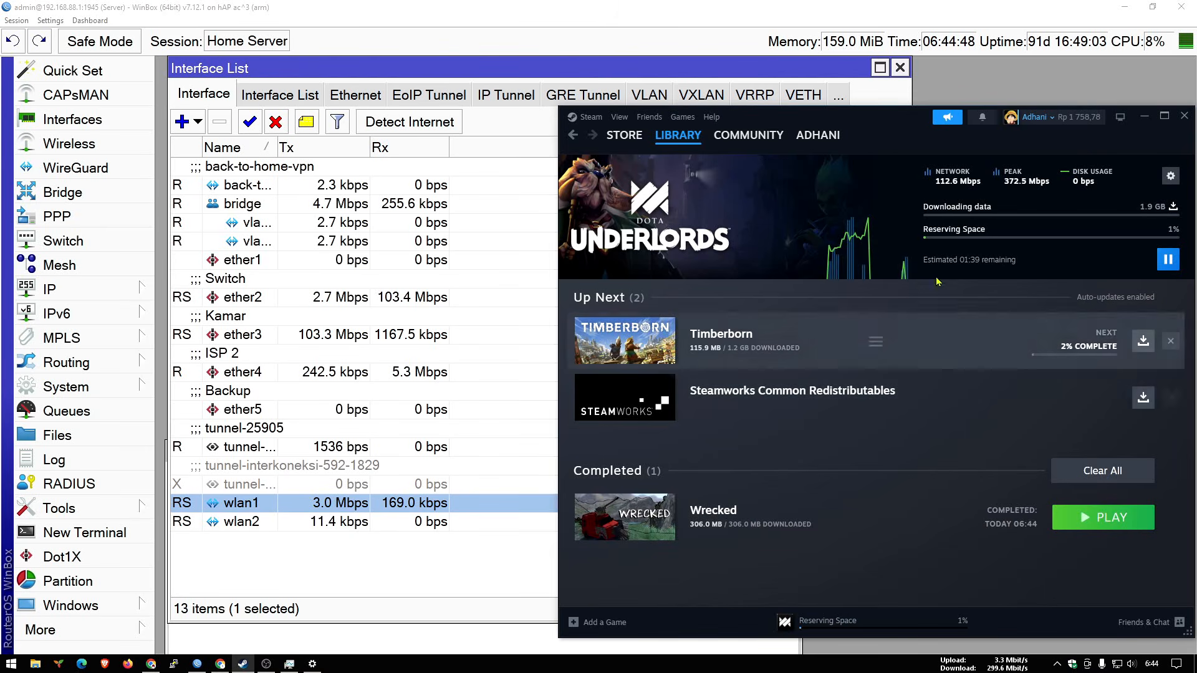
# Step: Select ether2 (Switch) in WinBox's Interface List, and start the queued Steamworks Common Redistributables download in Steam
pyautogui.click(396, 299)
pyautogui.click(396, 299)
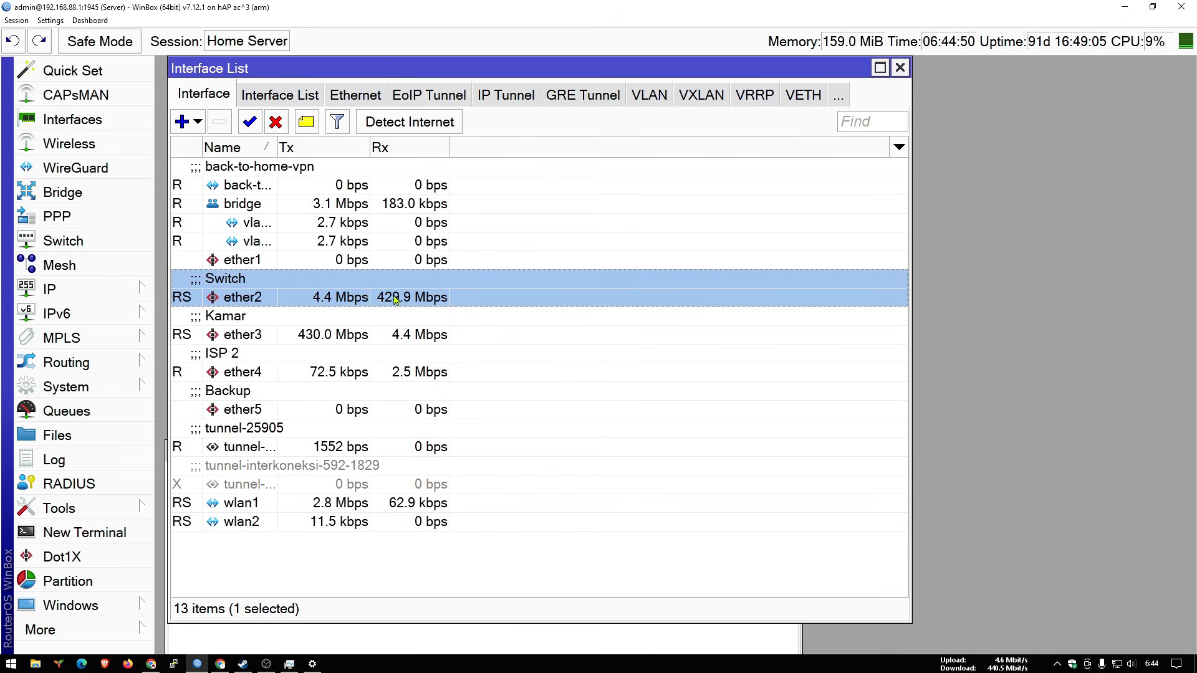
pyautogui.click(243, 663)
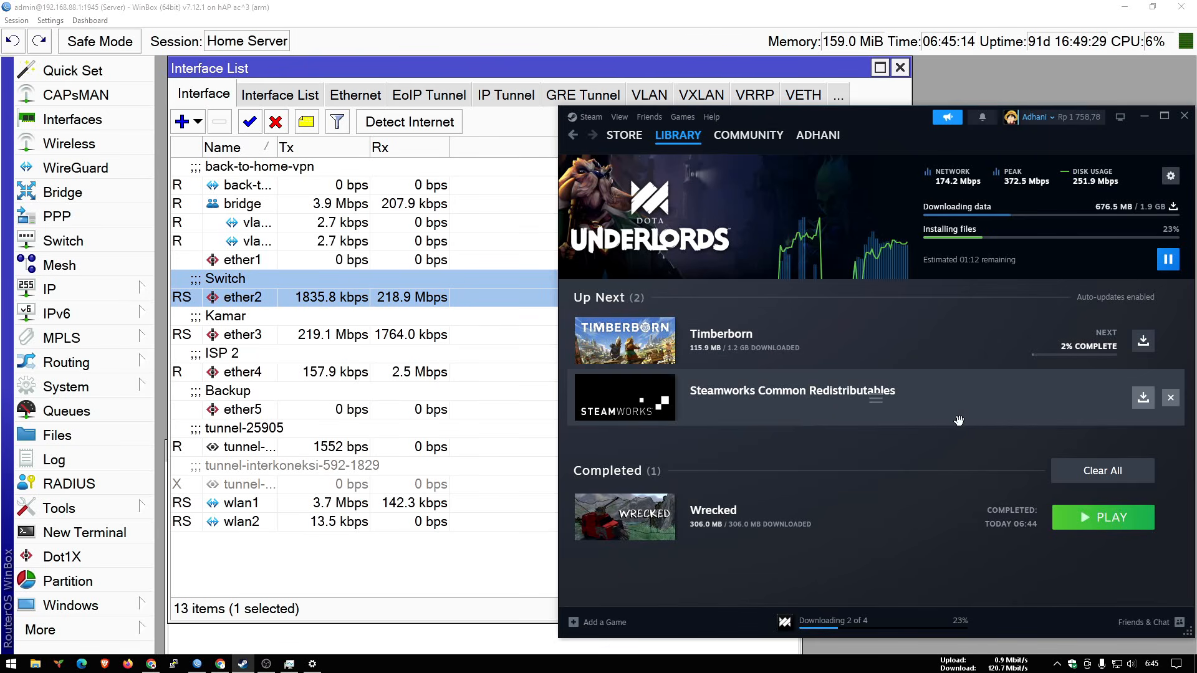
pyautogui.click(1145, 402)
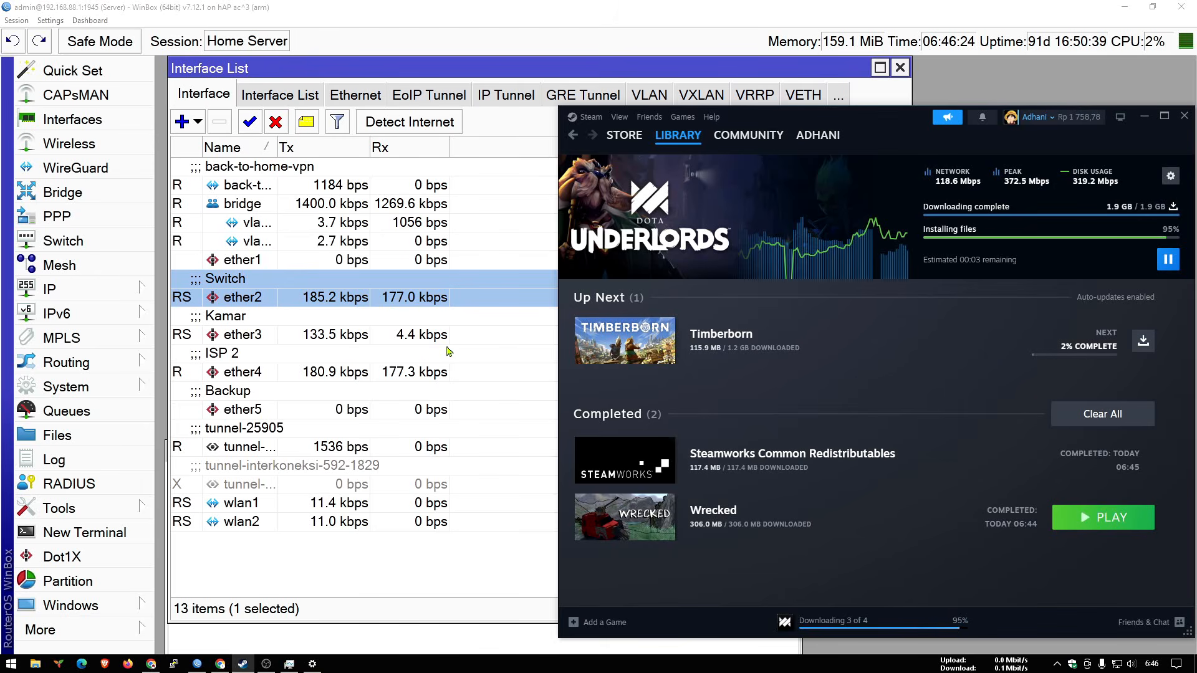
# Step: Inspect Disk 1 (E:) in Task Manager's full performance view, and restore the compact summary over the Steam window
pyautogui.click(288, 664)
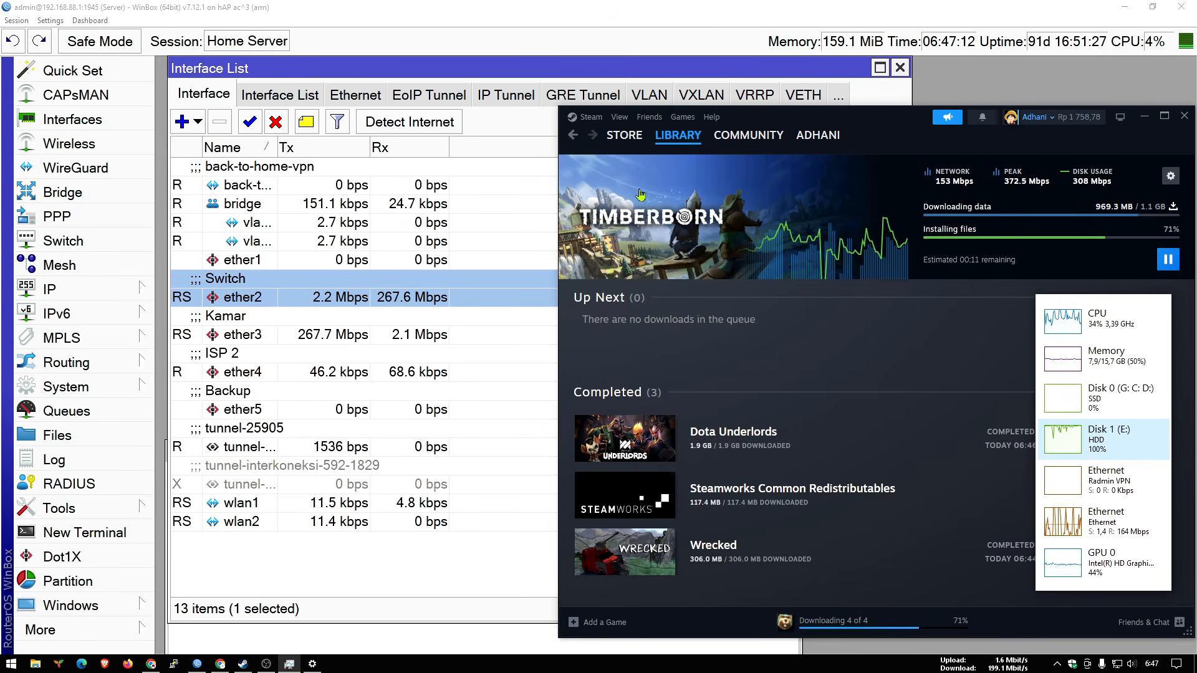
pyautogui.doubleClick(1071, 440)
pyautogui.moveTo(1060, 304); pyautogui.dragTo(586, 246)
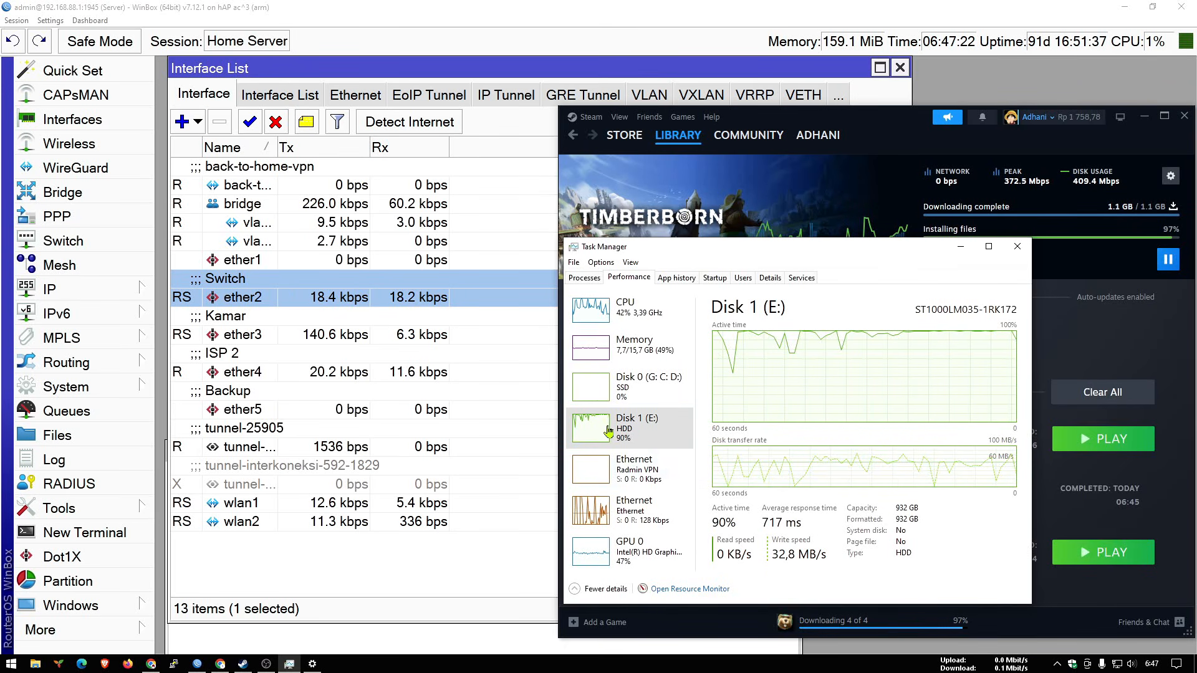
pyautogui.doubleClick(618, 347)
pyautogui.moveTo(624, 313); pyautogui.dragTo(1018, 390)
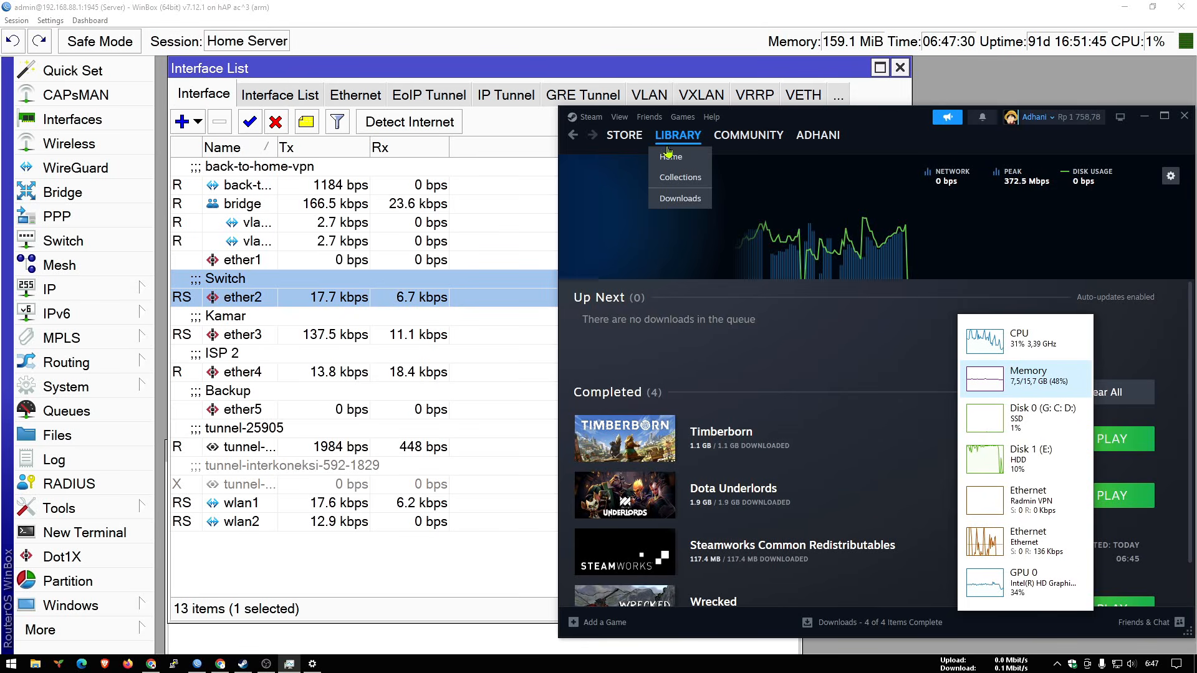
# Step: Choose Crystal Clash from the Steam library, install it to HDD (E:) with both shortcut options kept, and open the downloads page
pyautogui.click(670, 156)
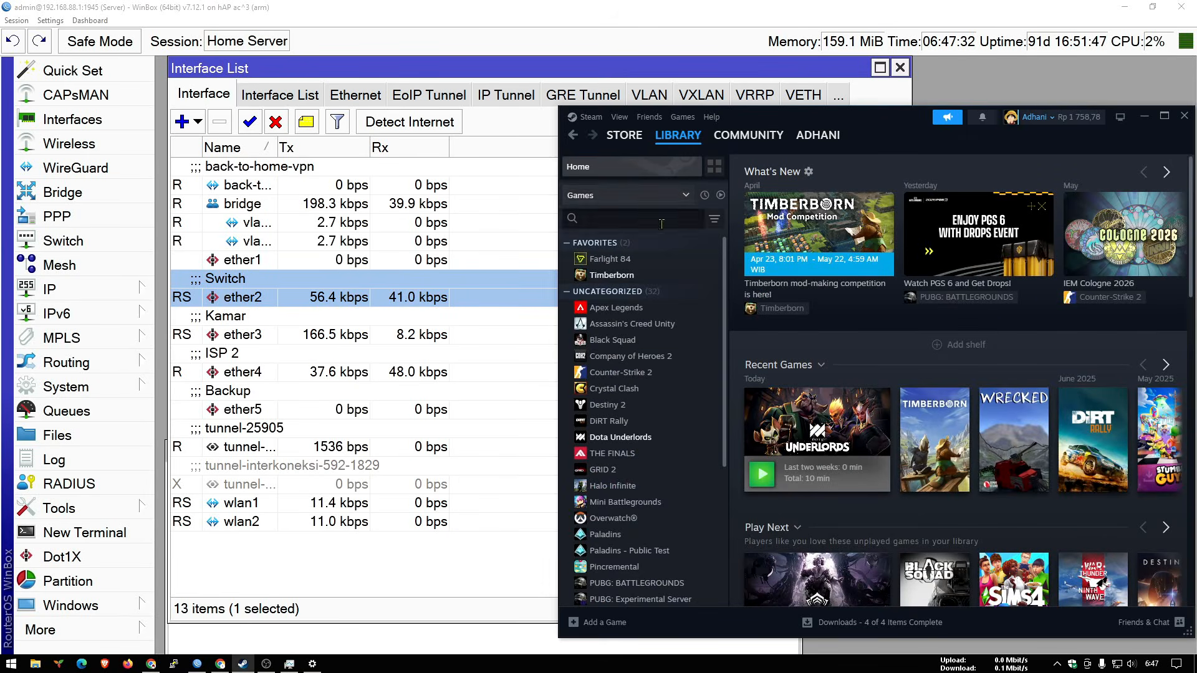
pyautogui.click(611, 259)
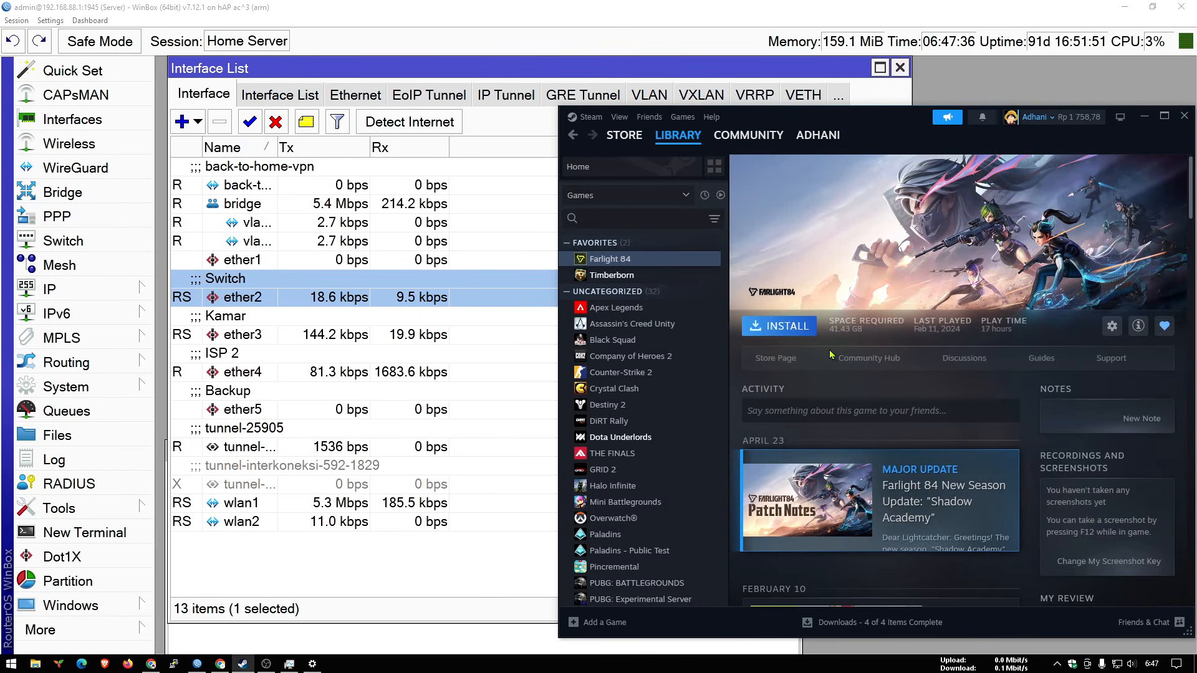
pyautogui.click(648, 356)
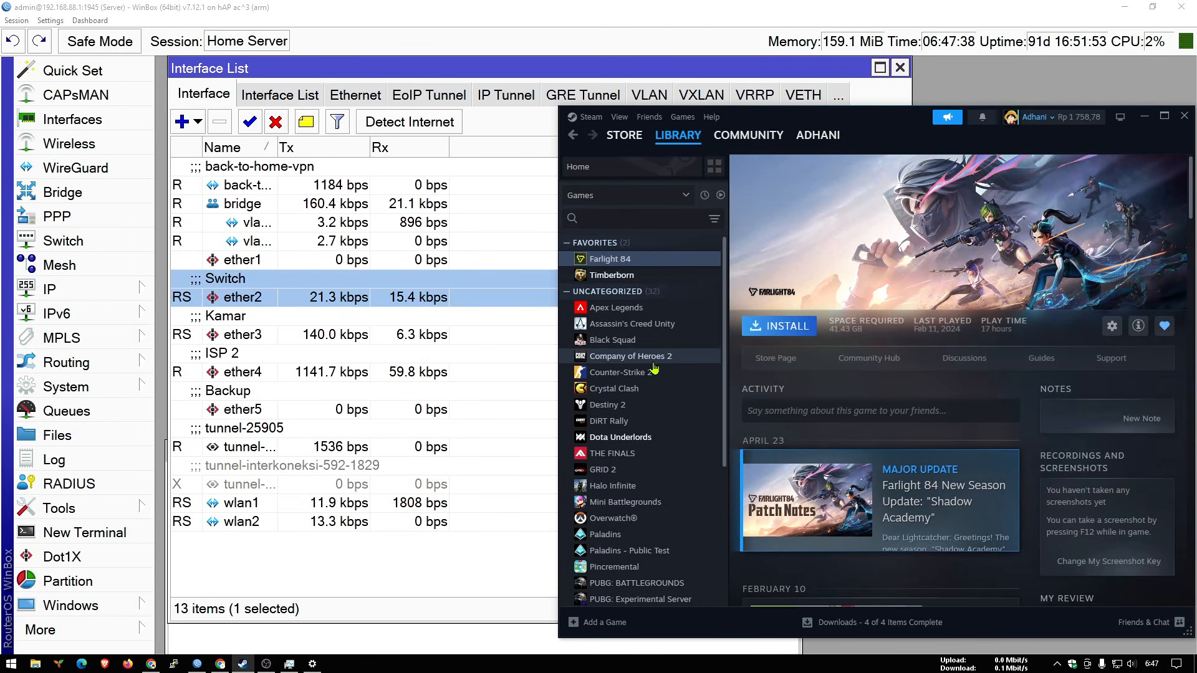
pyautogui.click(650, 372)
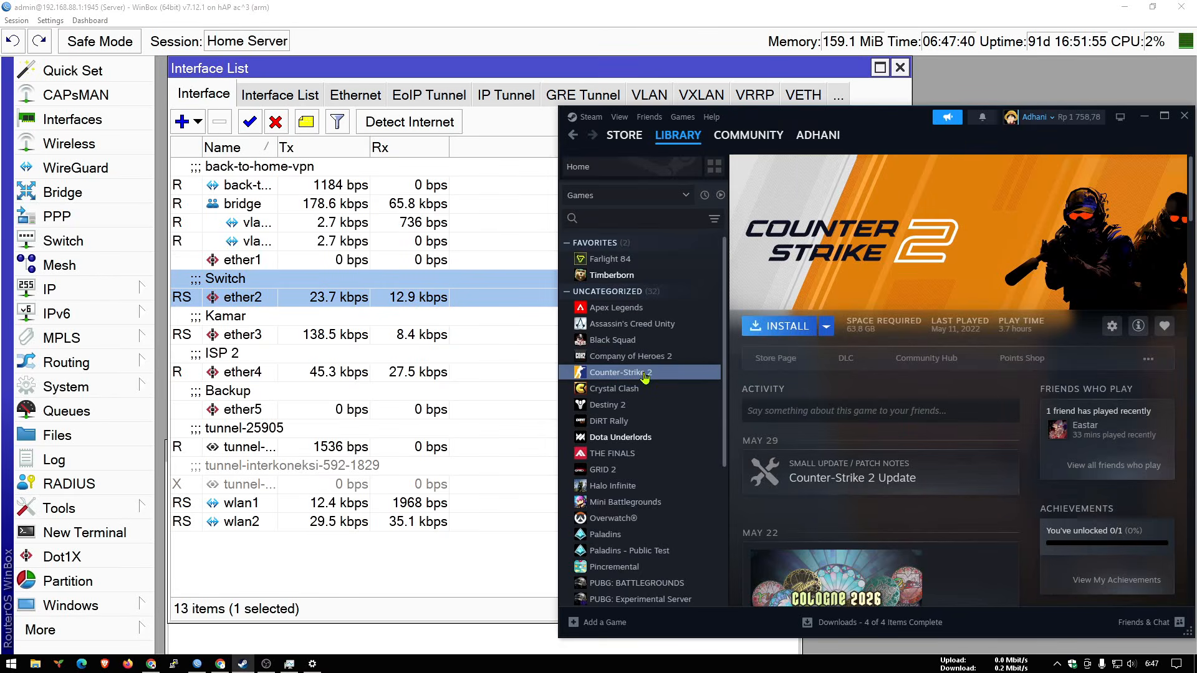
pyautogui.click(640, 389)
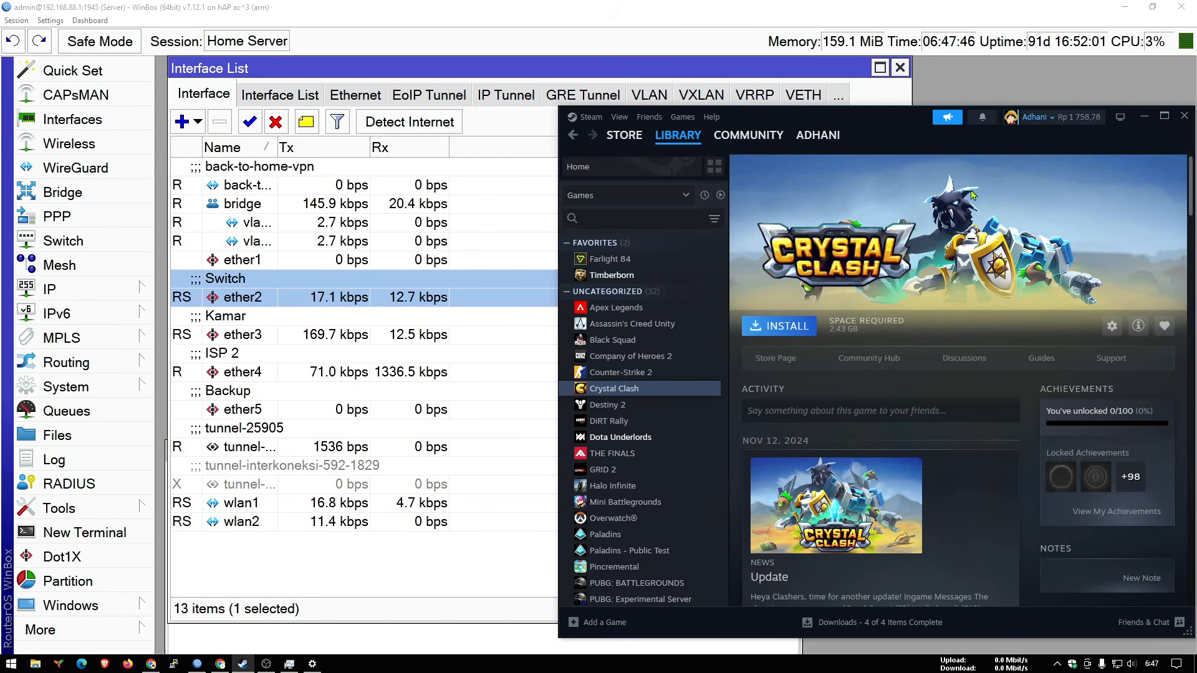
pyautogui.click(780, 326)
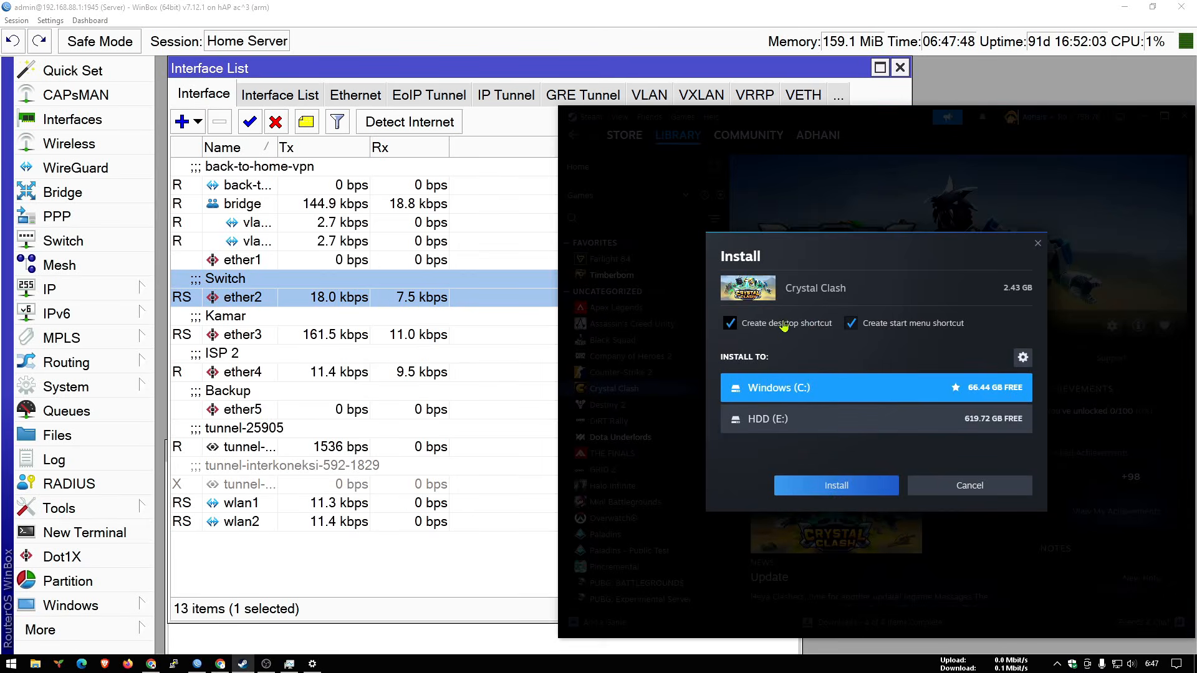
pyautogui.click(801, 418)
pyautogui.click(834, 486)
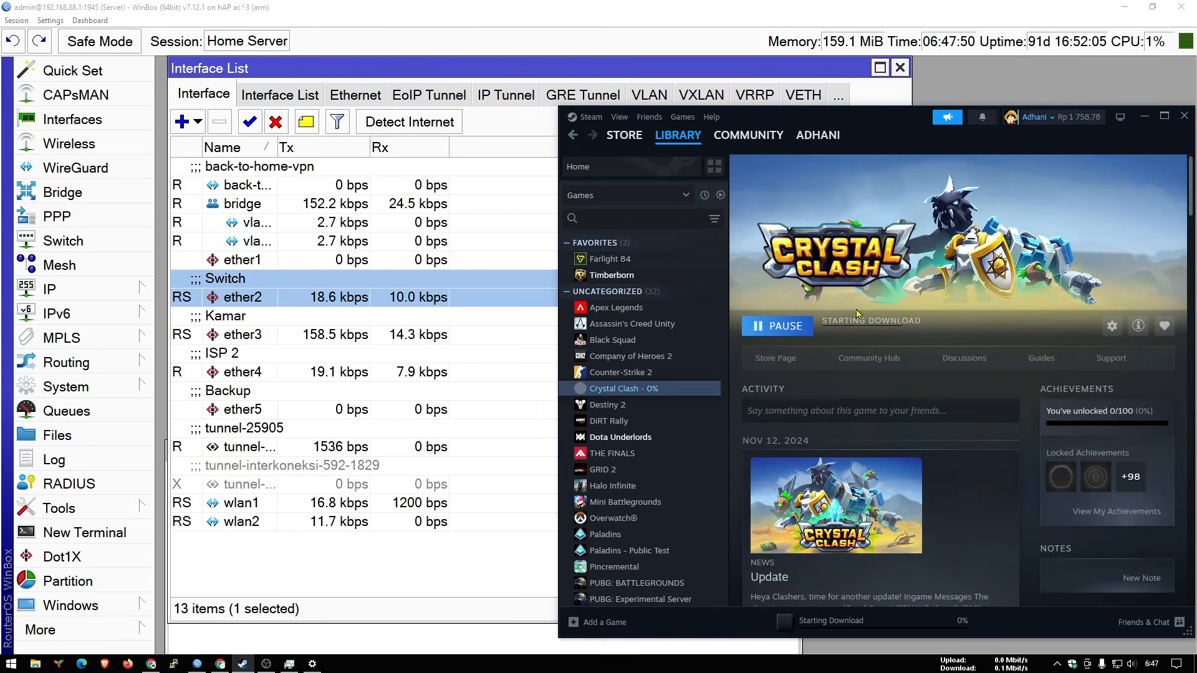
pyautogui.click(825, 627)
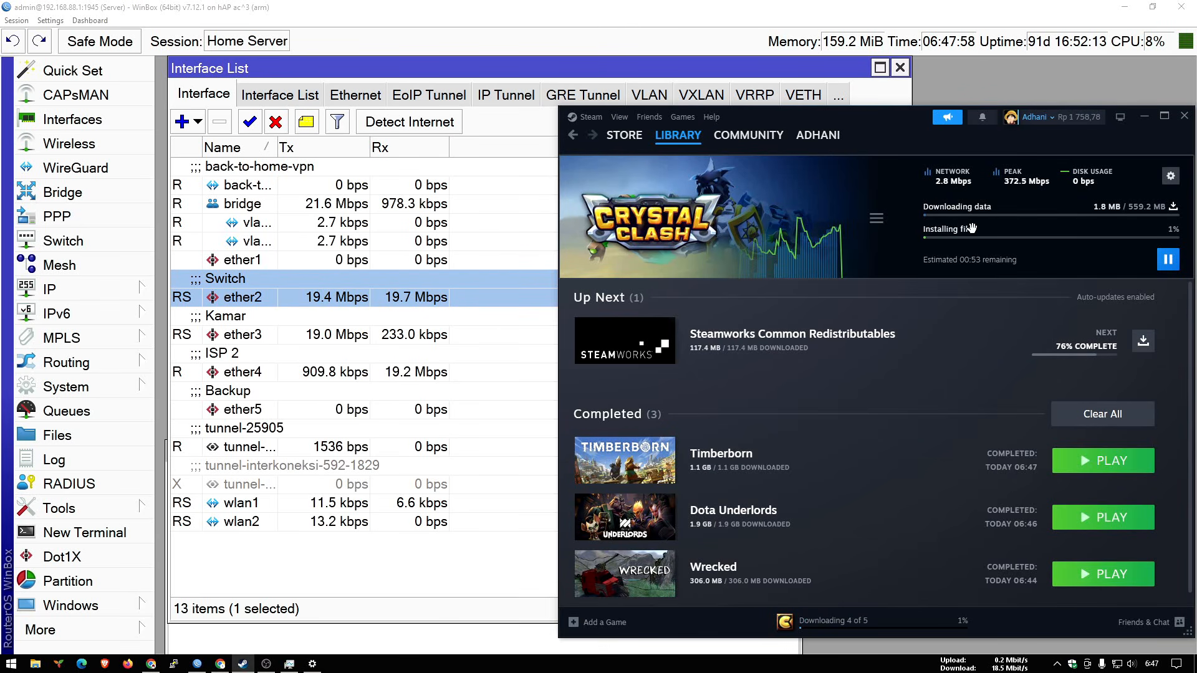
# Step: Check the Tx and Rx traffic of ether4 (ISP 2) and ether2 (Switch) in WinBox's Interface List
pyautogui.click(376, 372)
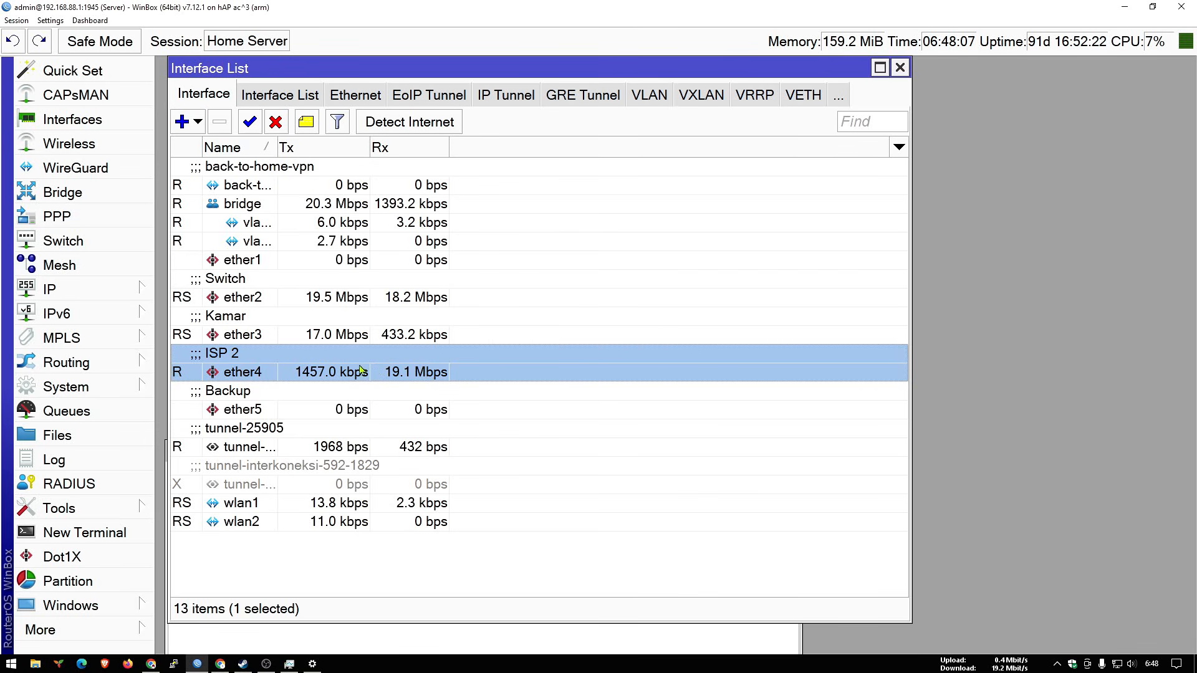
pyautogui.click(354, 292)
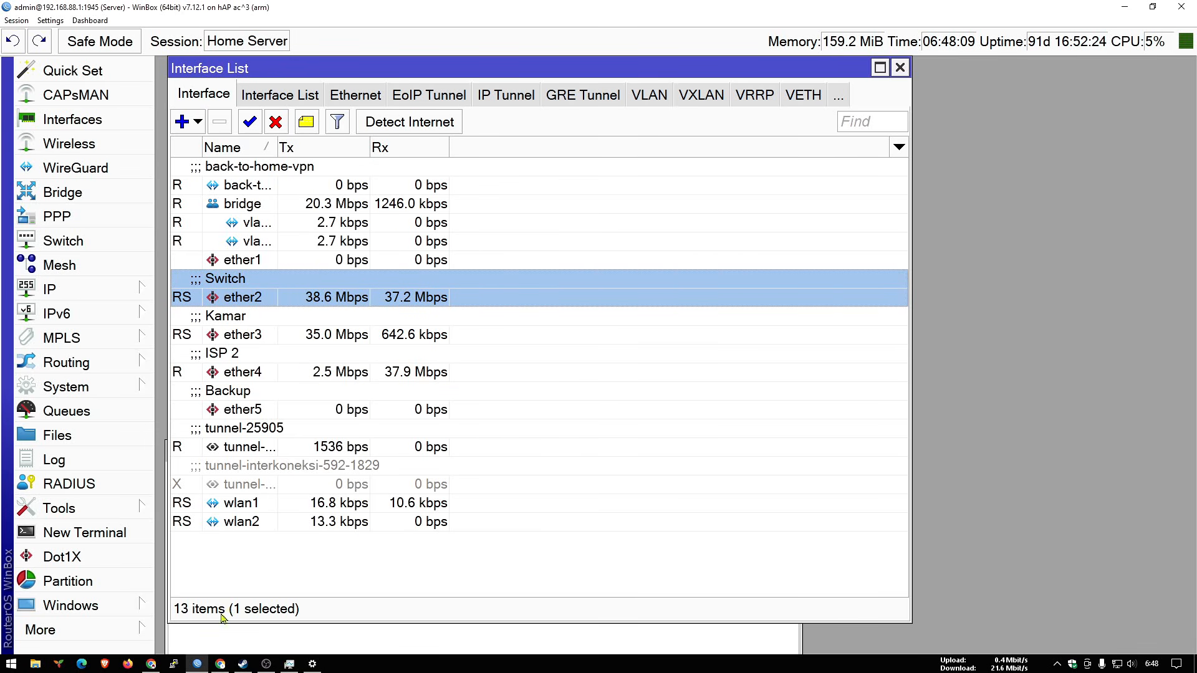
# Step: Switch to Chrome, examine storage and network status on the CasaOS dashboard at 192.168.88.2:9999, and make the window taller
pyautogui.click(151, 663)
pyautogui.moveTo(620, 287); pyautogui.dragTo(849, 78)
pyautogui.click(609, 191)
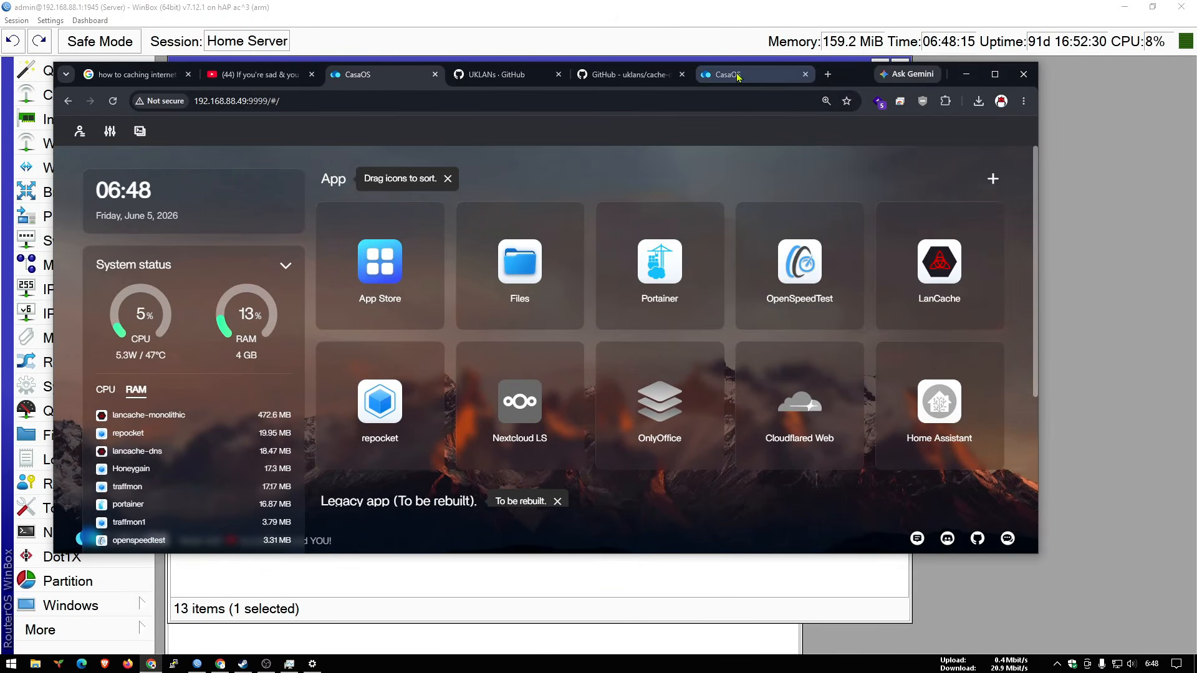
pyautogui.click(717, 76)
pyautogui.scroll(-1, 1034, 183)
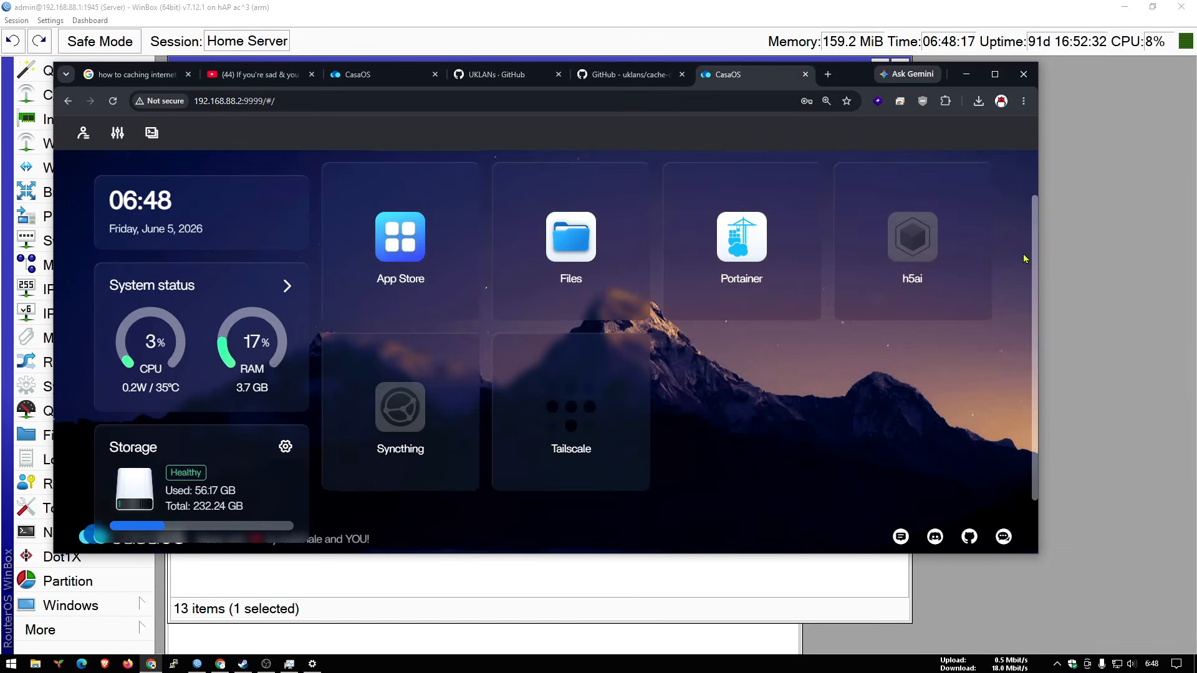
pyautogui.scroll(-1, 307, 279)
pyautogui.scroll(-2, 302, 278)
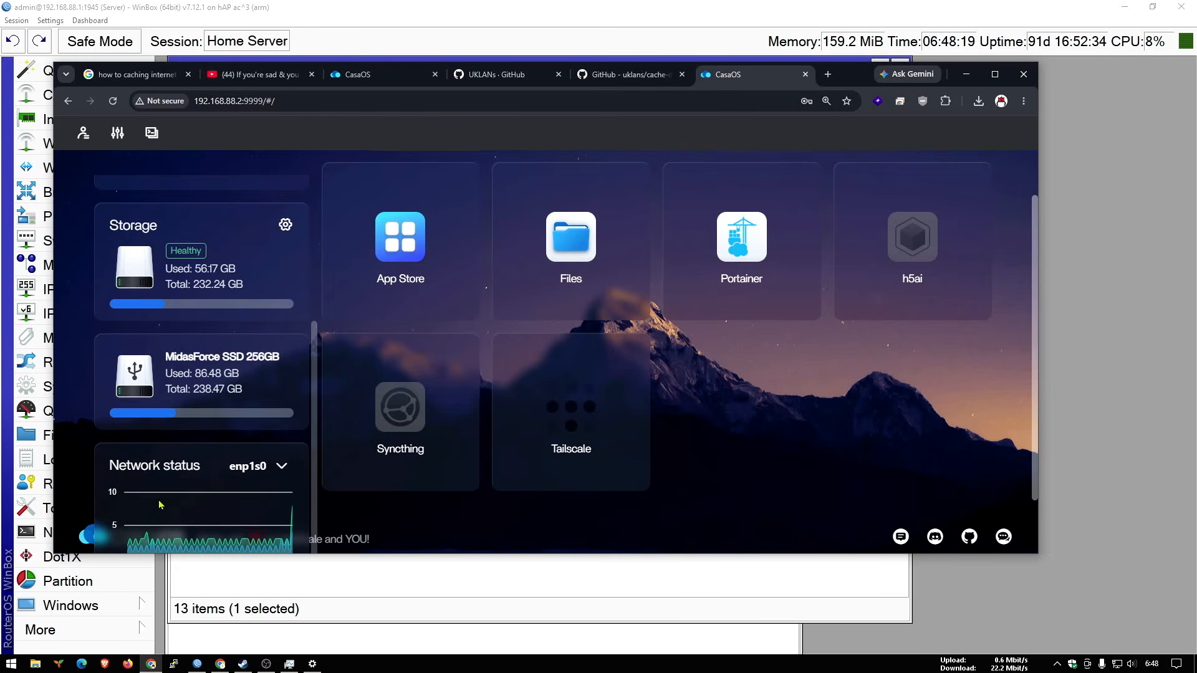
pyautogui.scroll(-1, 315, 404)
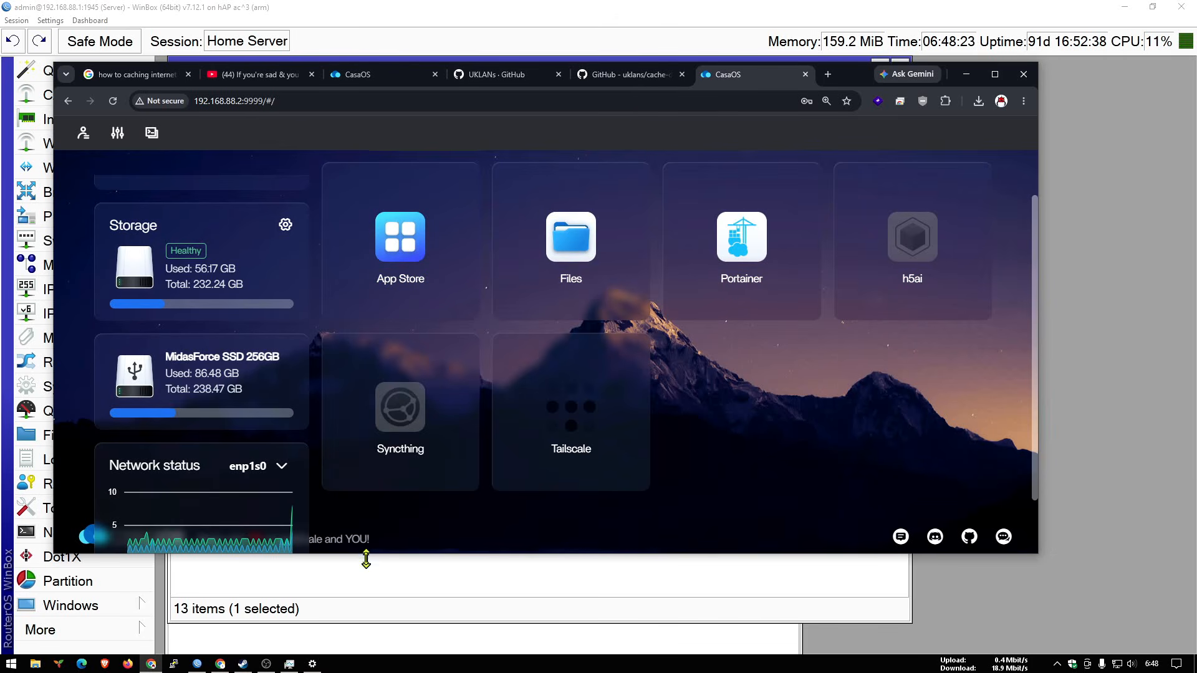
pyautogui.moveTo(366, 559); pyautogui.dragTo(366, 636)
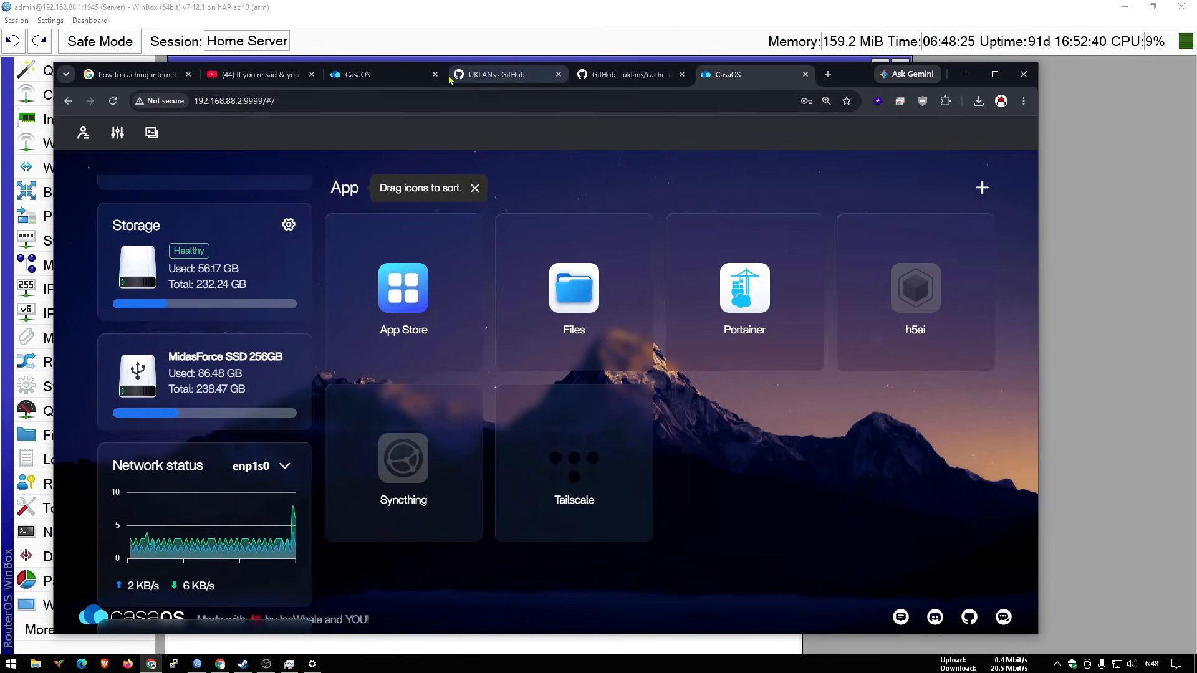
# Step: Examine lancache-monolithic's RAM use and the storage and network status on the CasaOS dashboard at 192.168.88.49:9999
pyautogui.click(367, 75)
pyautogui.scroll(-3, 193, 398)
pyautogui.scroll(3, 193, 397)
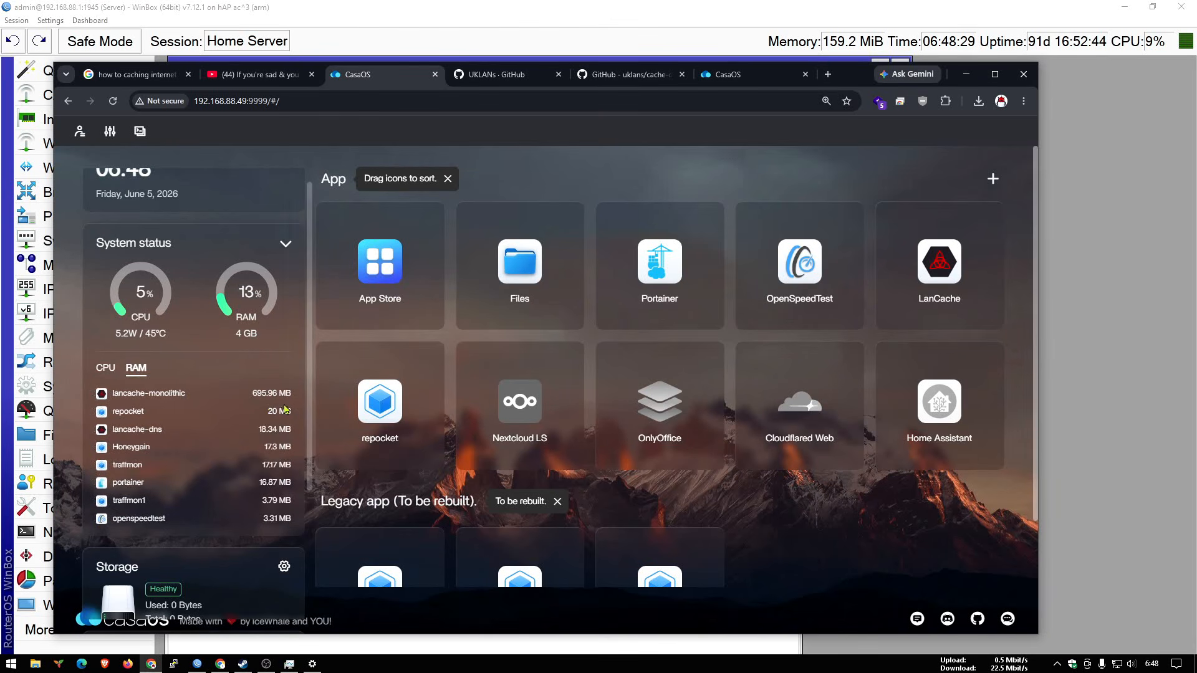
pyautogui.moveTo(112, 393); pyautogui.dragTo(279, 394)
pyautogui.click(260, 399)
pyautogui.moveTo(310, 338); pyautogui.dragTo(315, 470)
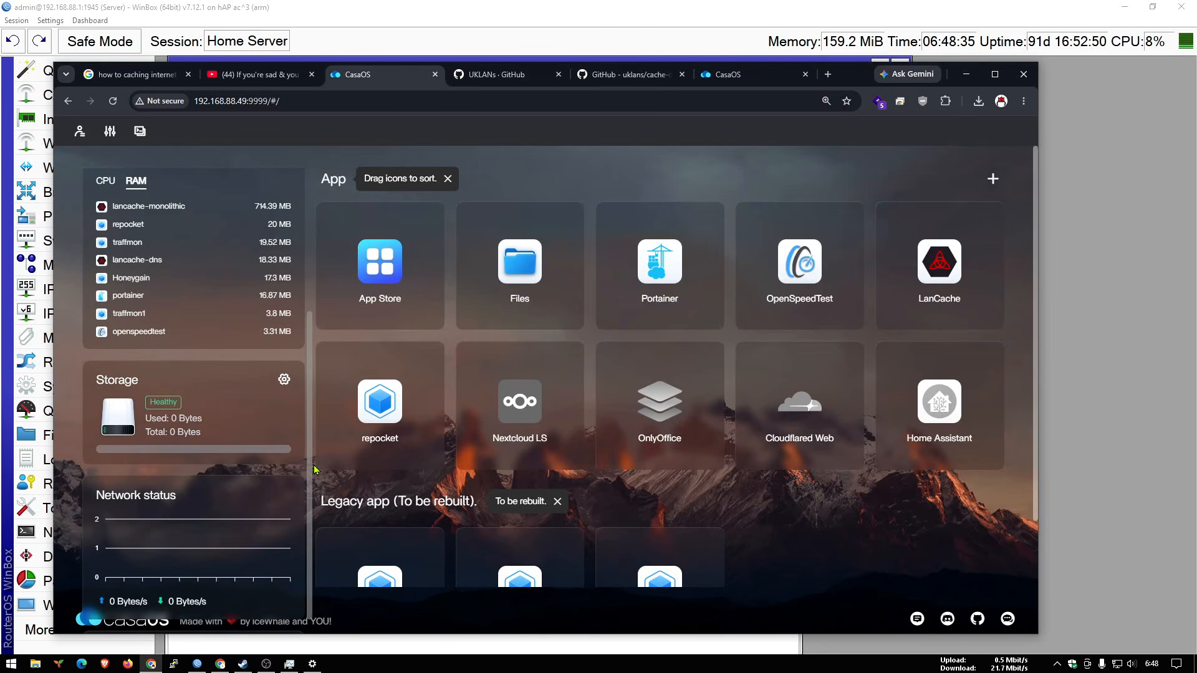
# Step: Minimize Chrome and compare the traffic of ether3 (Kamar) and ether2 (Switch) in WinBox's Interface List
pyautogui.click(965, 73)
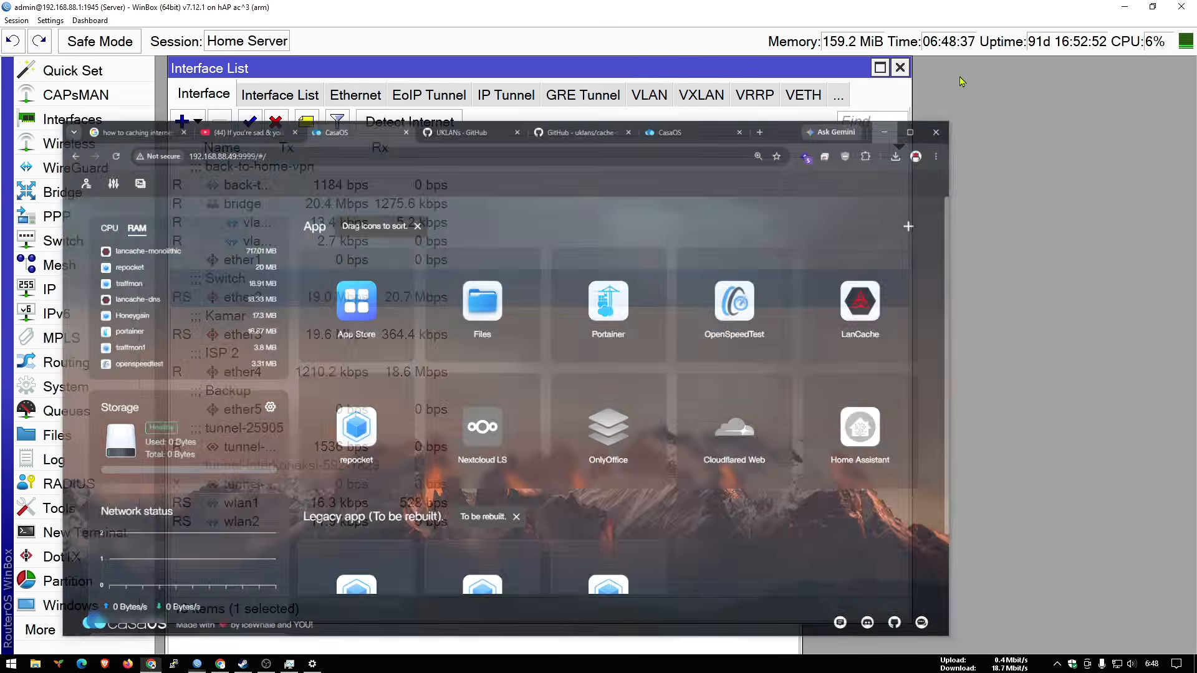
pyautogui.click(348, 332)
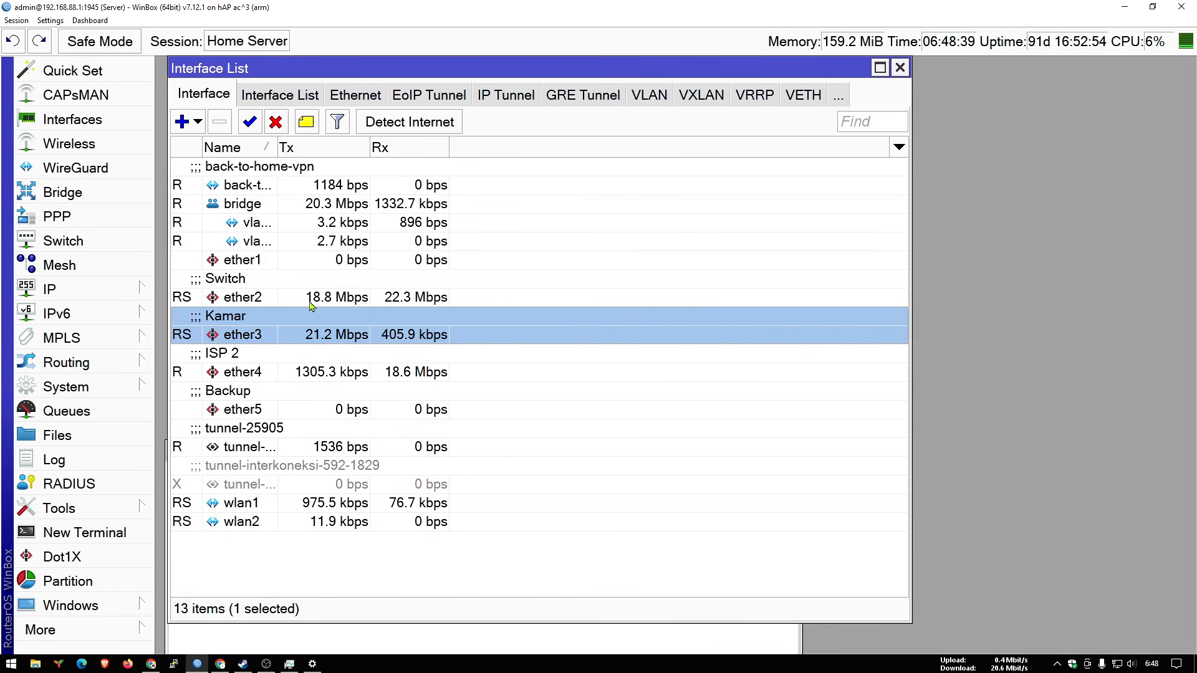
pyautogui.click(311, 305)
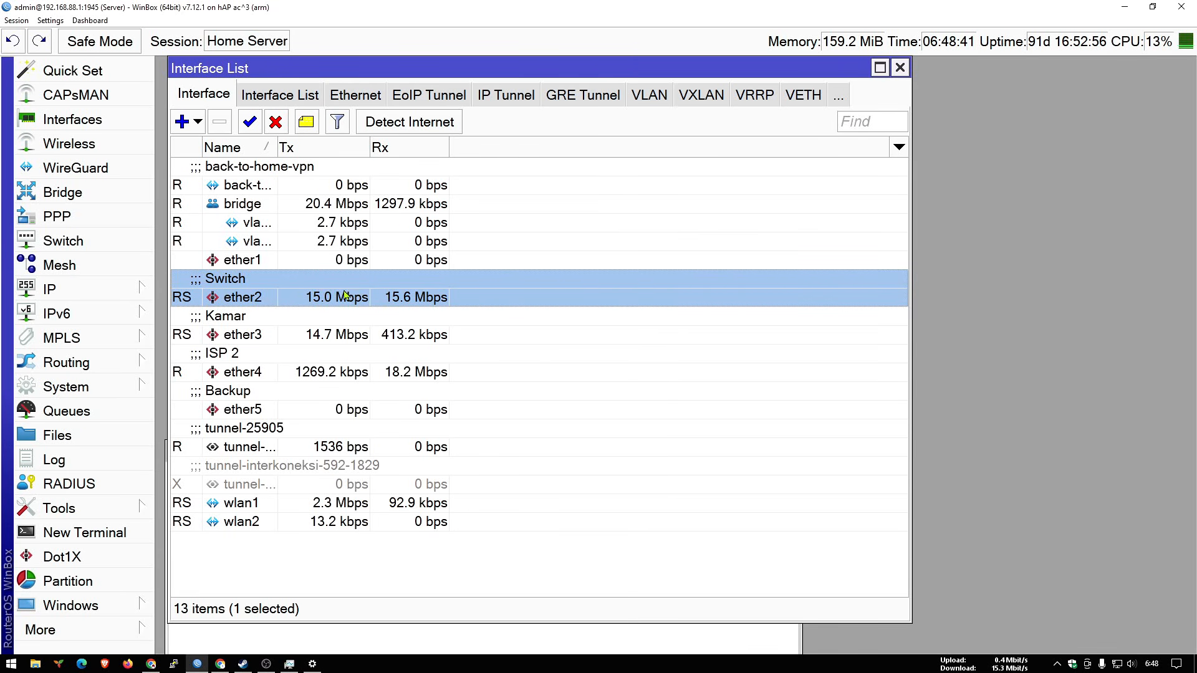
pyautogui.click(328, 337)
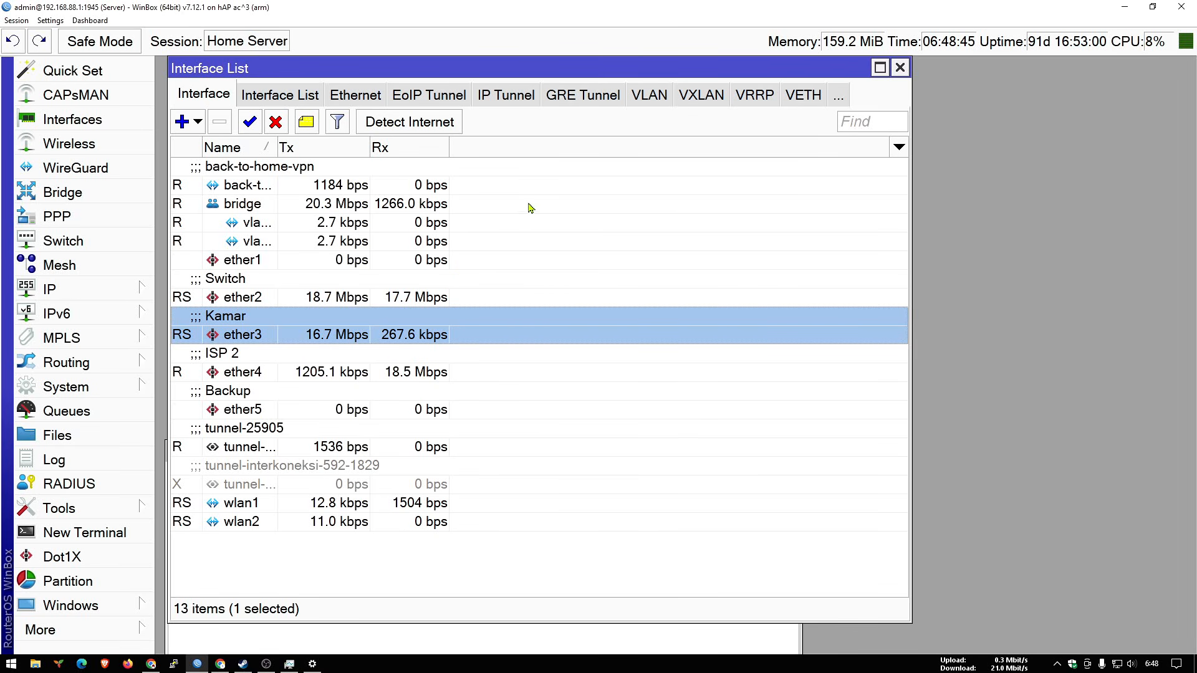
# Step: Open the DHCP server's 192.168.88.0/24 network entry and enter 192.168.88.49 as its DNS server without applying it
pyautogui.click(879, 68)
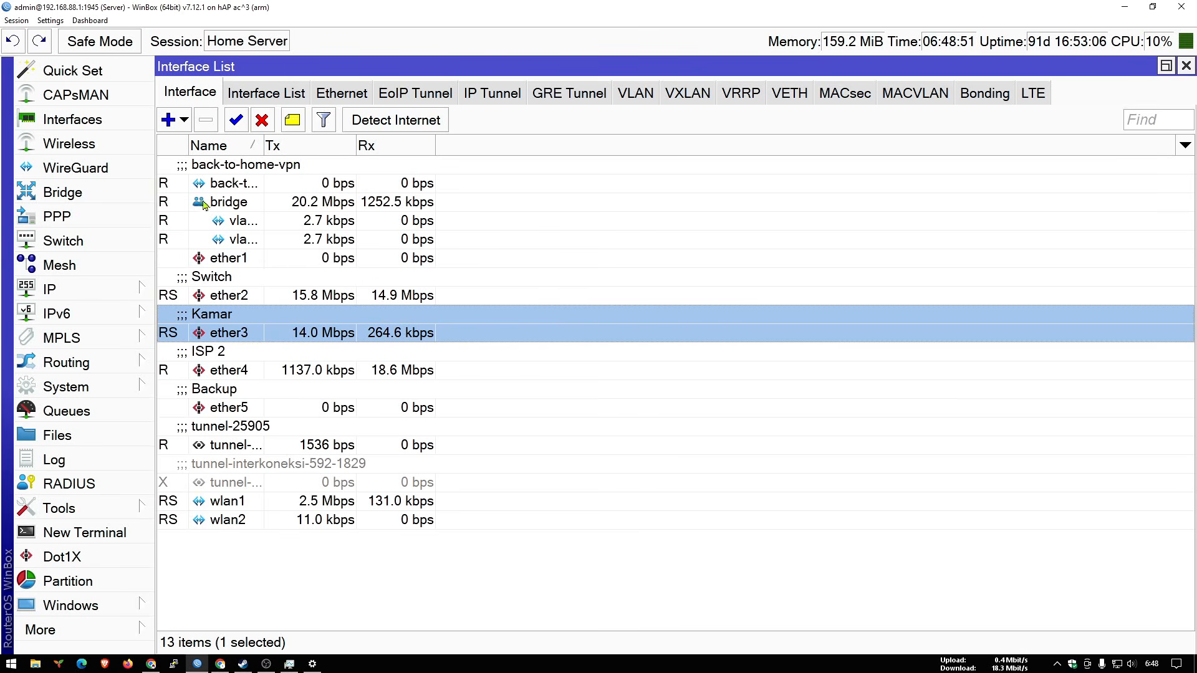
pyautogui.click(87, 288)
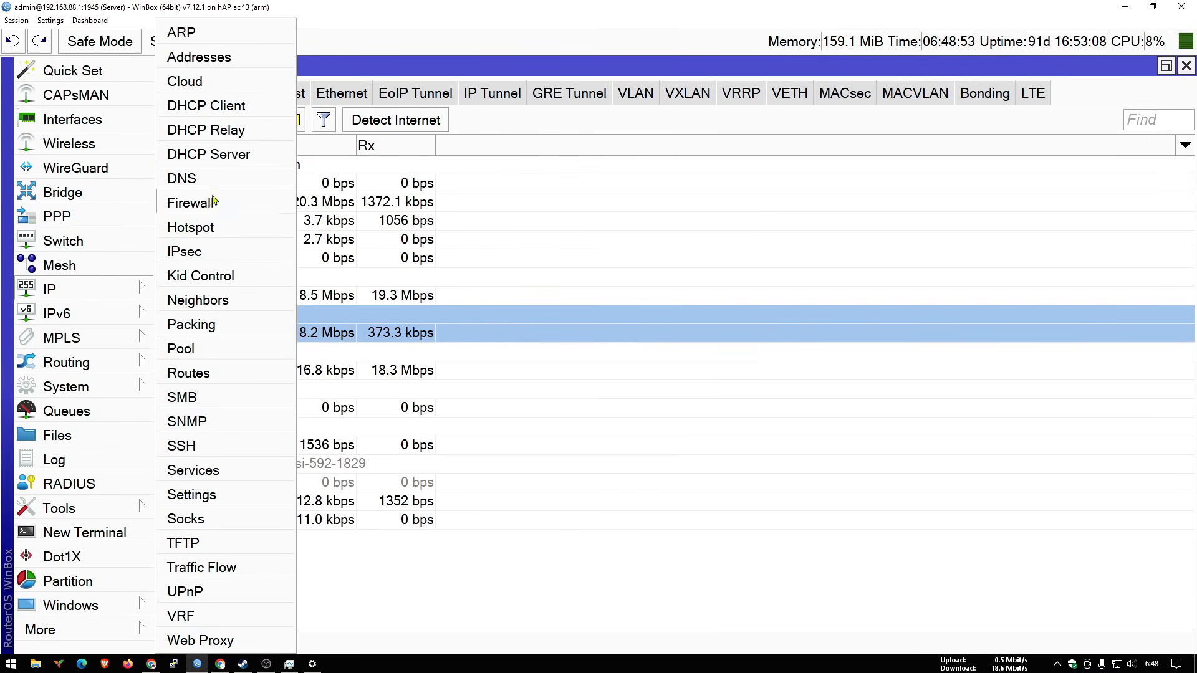
pyautogui.click(227, 159)
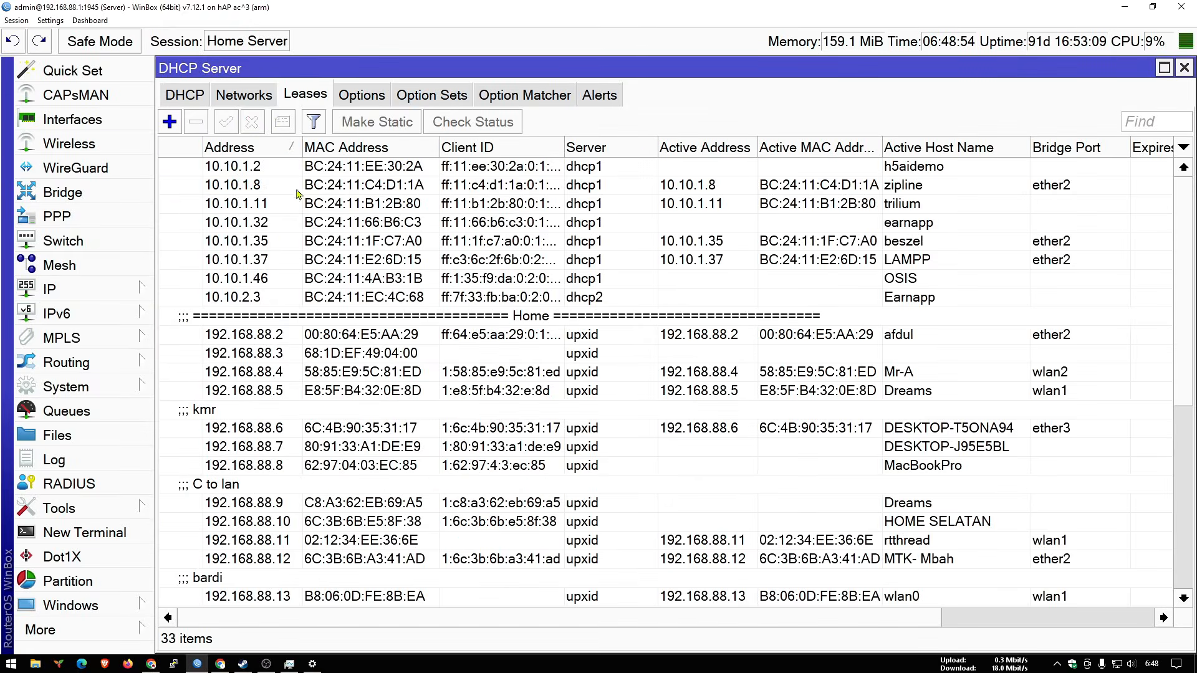
pyautogui.click(224, 97)
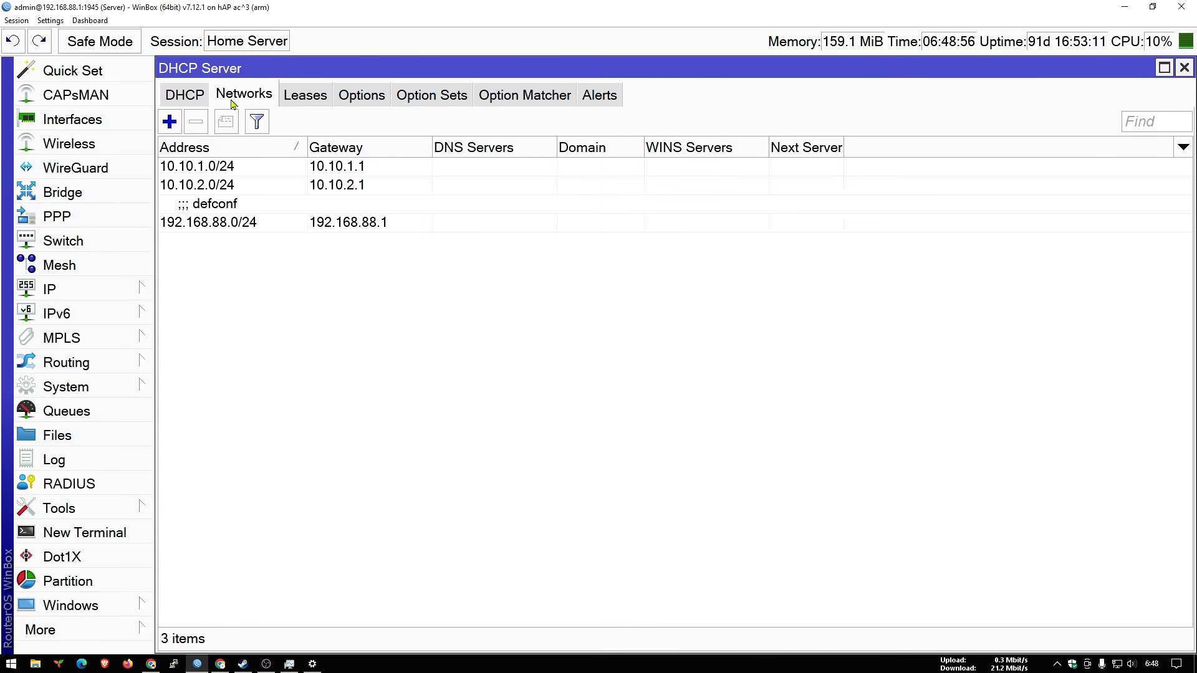
pyautogui.doubleClick(332, 217)
pyautogui.click(862, 303)
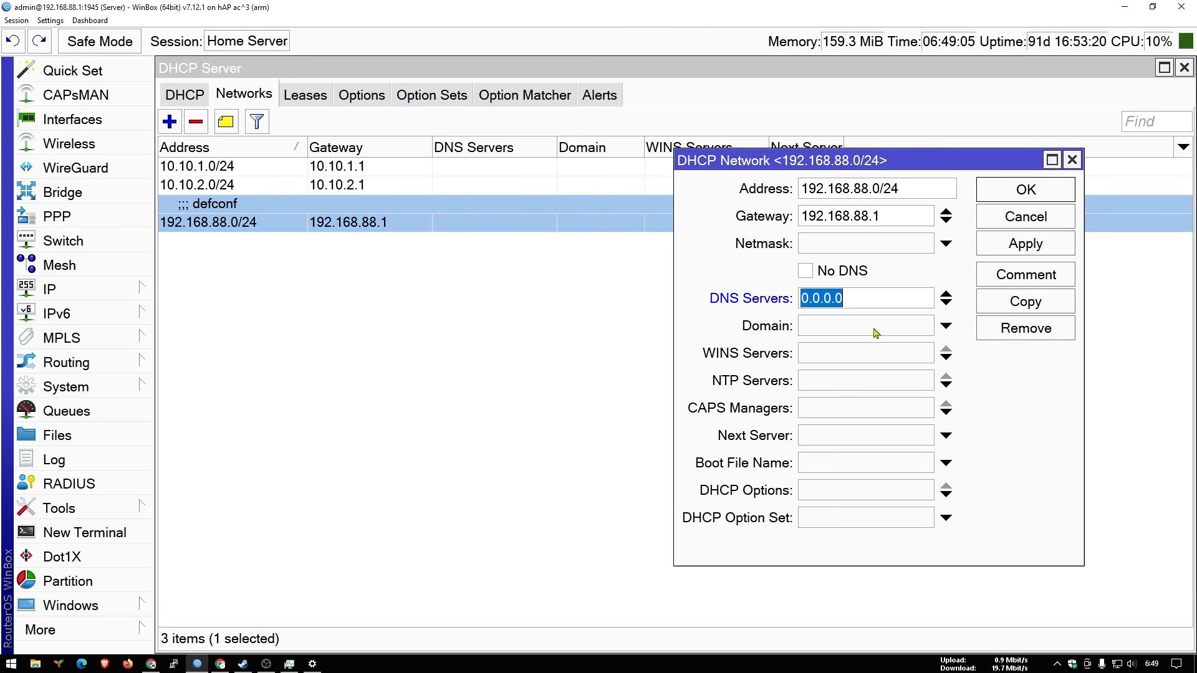
pyautogui.write('19')
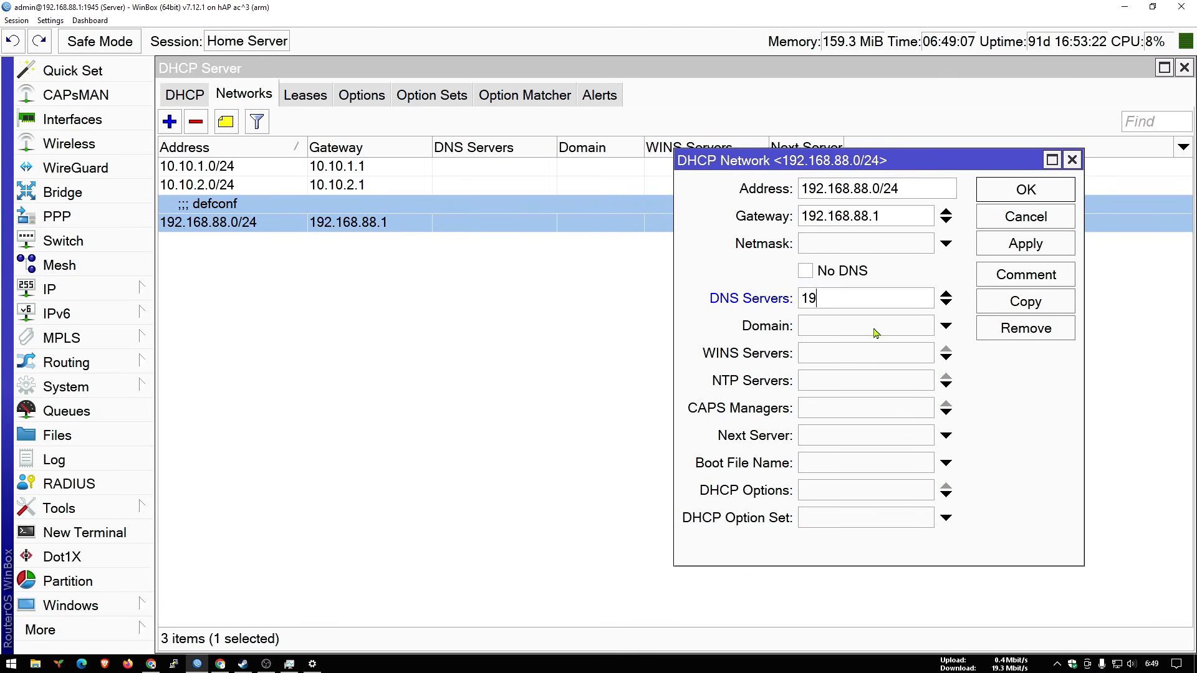
pyautogui.write('2.168.88.49')
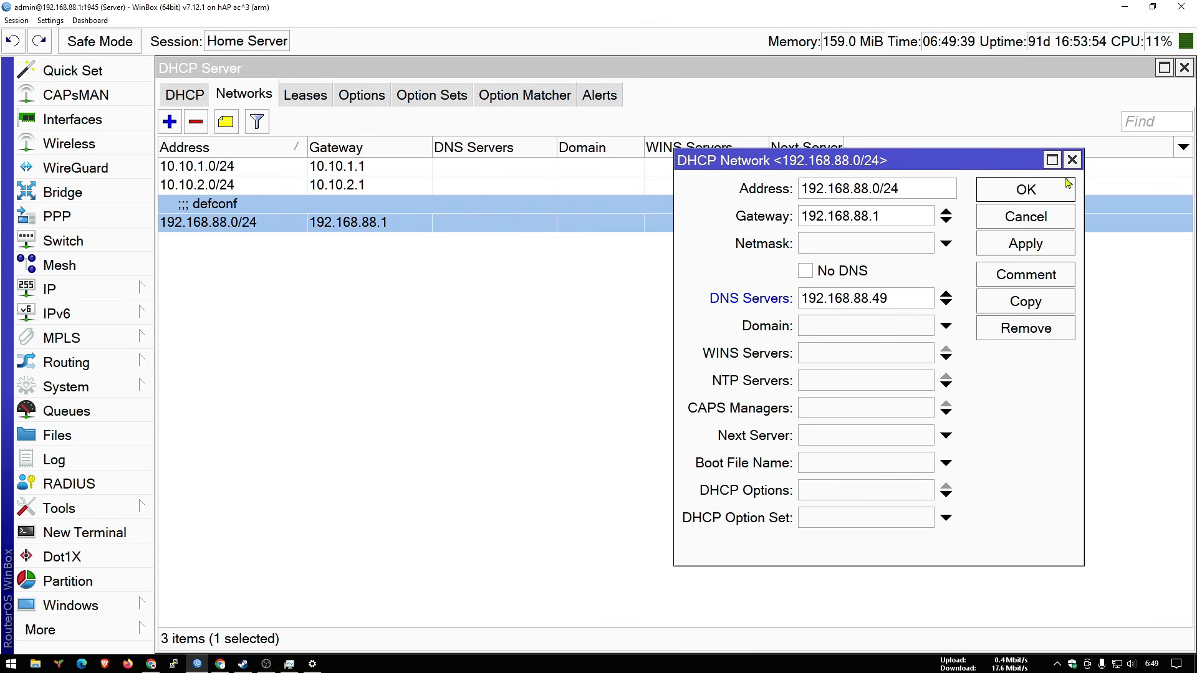
# Step: Minimize WinBox and move the Steam downloads window clear of Task Manager's performance summary so both can be compared
pyautogui.click(1129, 6)
pyautogui.moveTo(804, 128)
pyautogui.moveTo(803, 127); pyautogui.dragTo(658, 110)
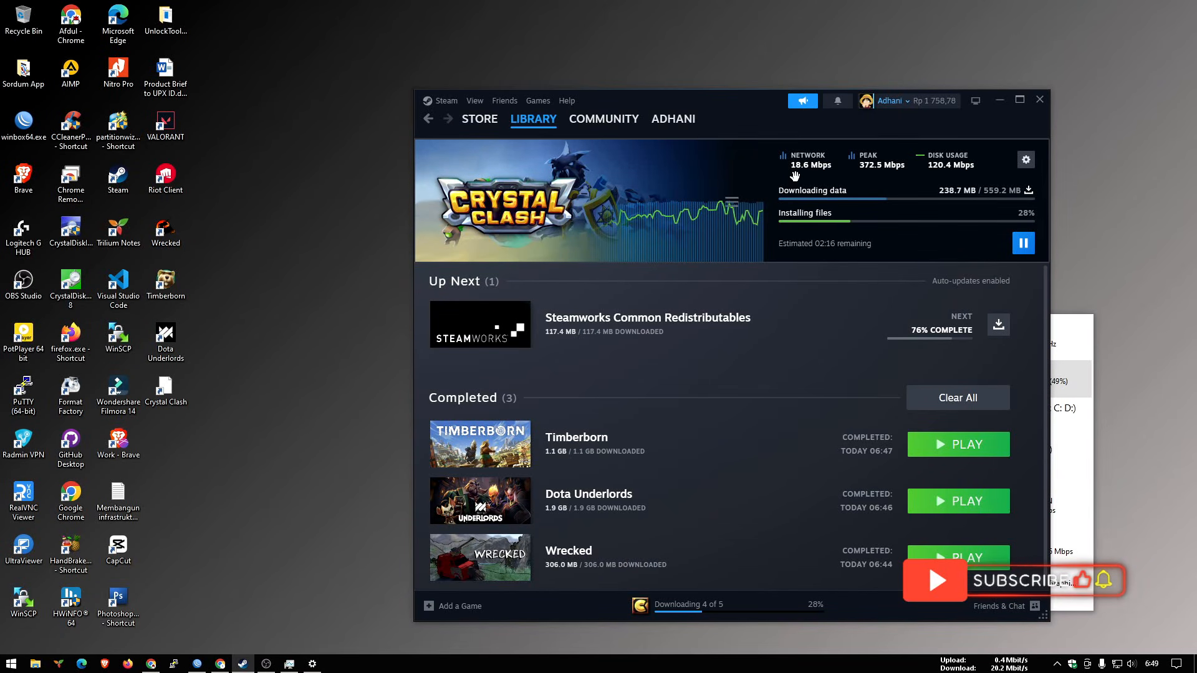
pyautogui.moveTo(693, 103); pyautogui.dragTo(594, 101)
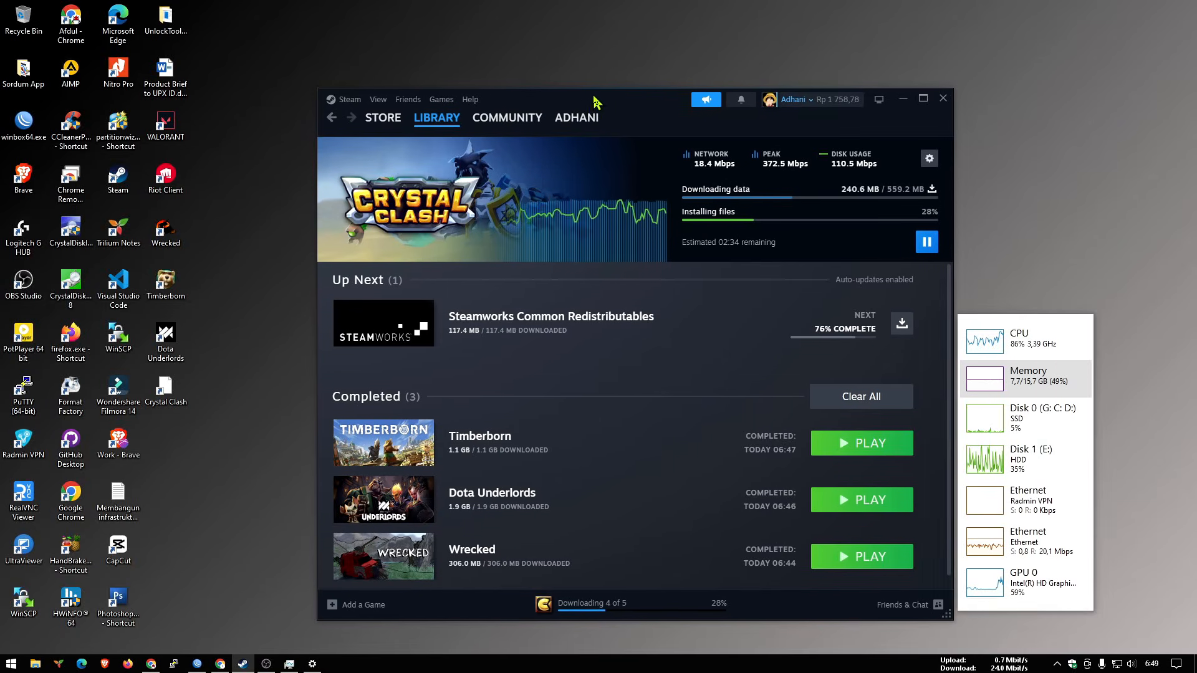